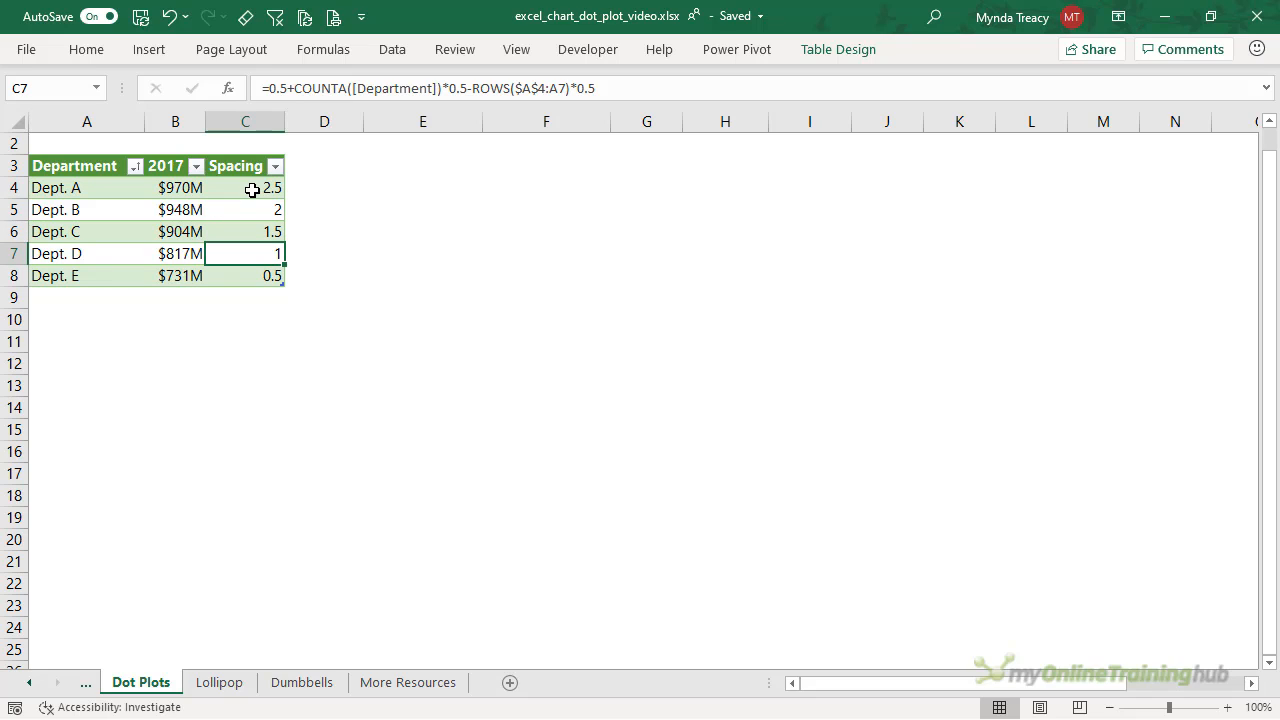
- Plot B3:C8 as a basic scatter chart and move it up beside the table
{"action": "left_click_drag", "start_coordinate": [165, 166], "coordinate": [228, 274]}
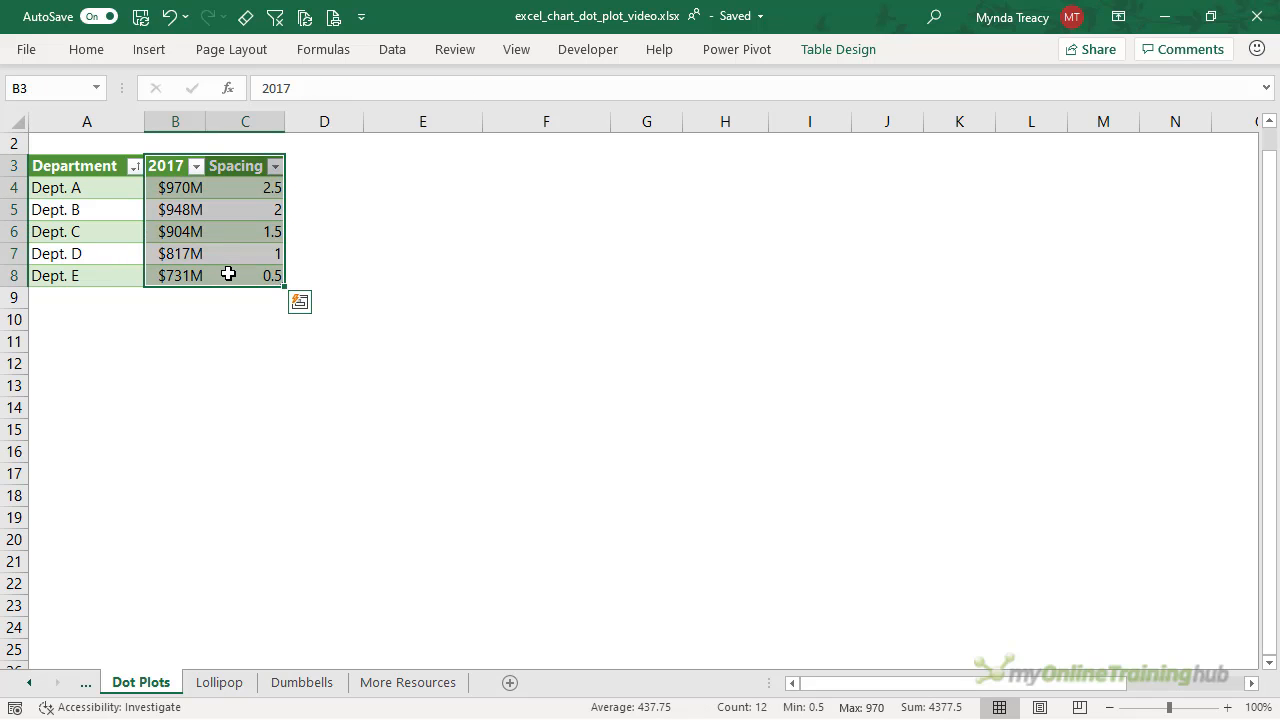
{"action": "left_click", "coordinate": [149, 49]}
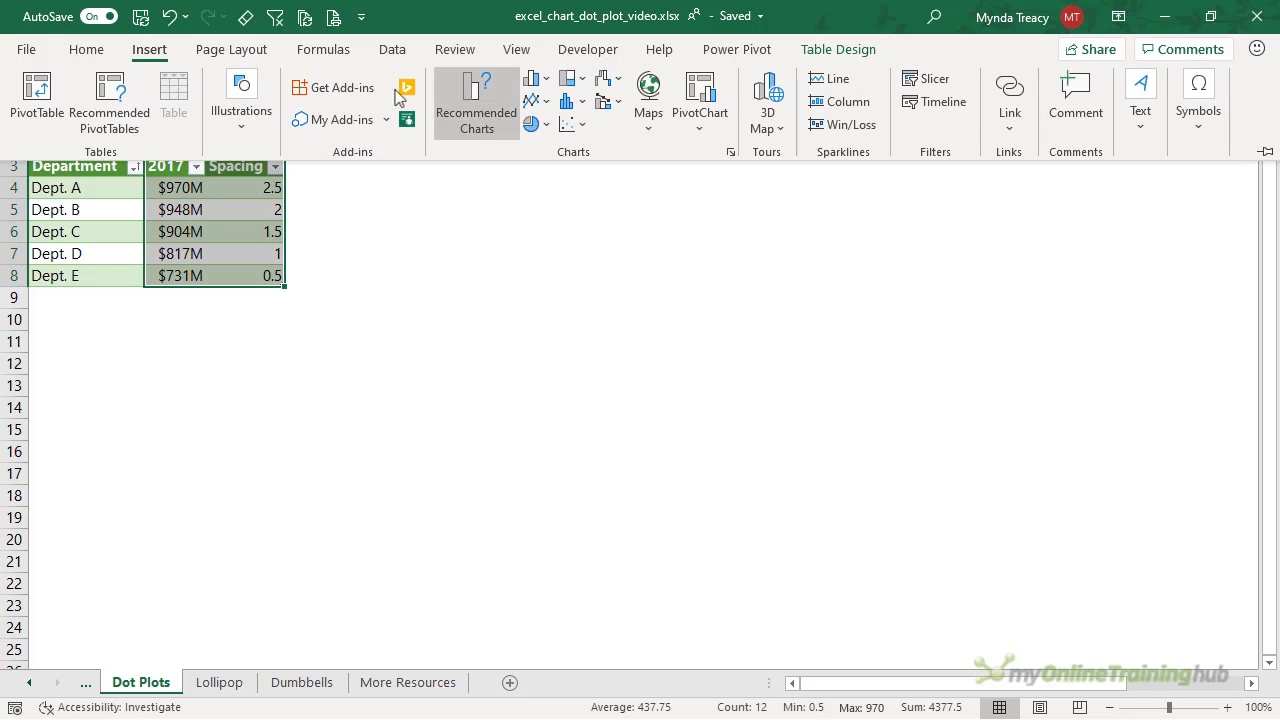
{"action": "left_click", "coordinate": [588, 127]}
{"action": "left_click", "coordinate": [580, 192]}
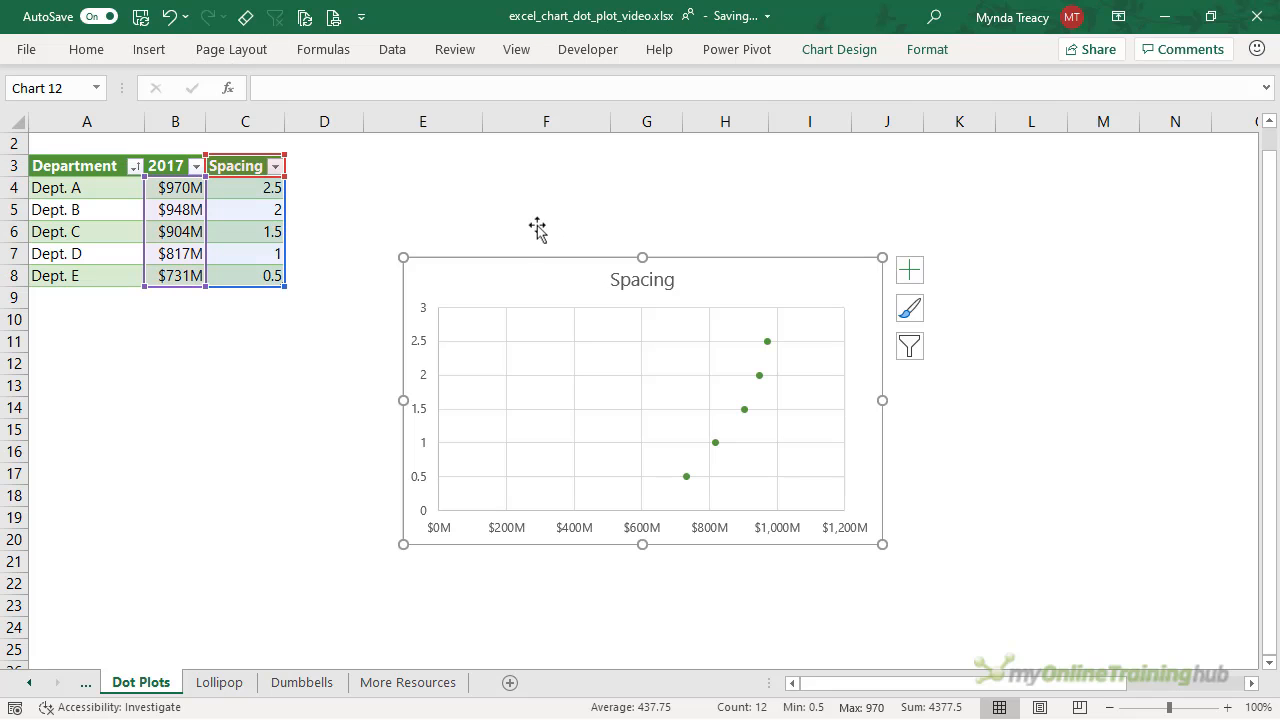
{"action": "left_click_drag", "start_coordinate": [502, 260], "coordinate": [413, 155]}
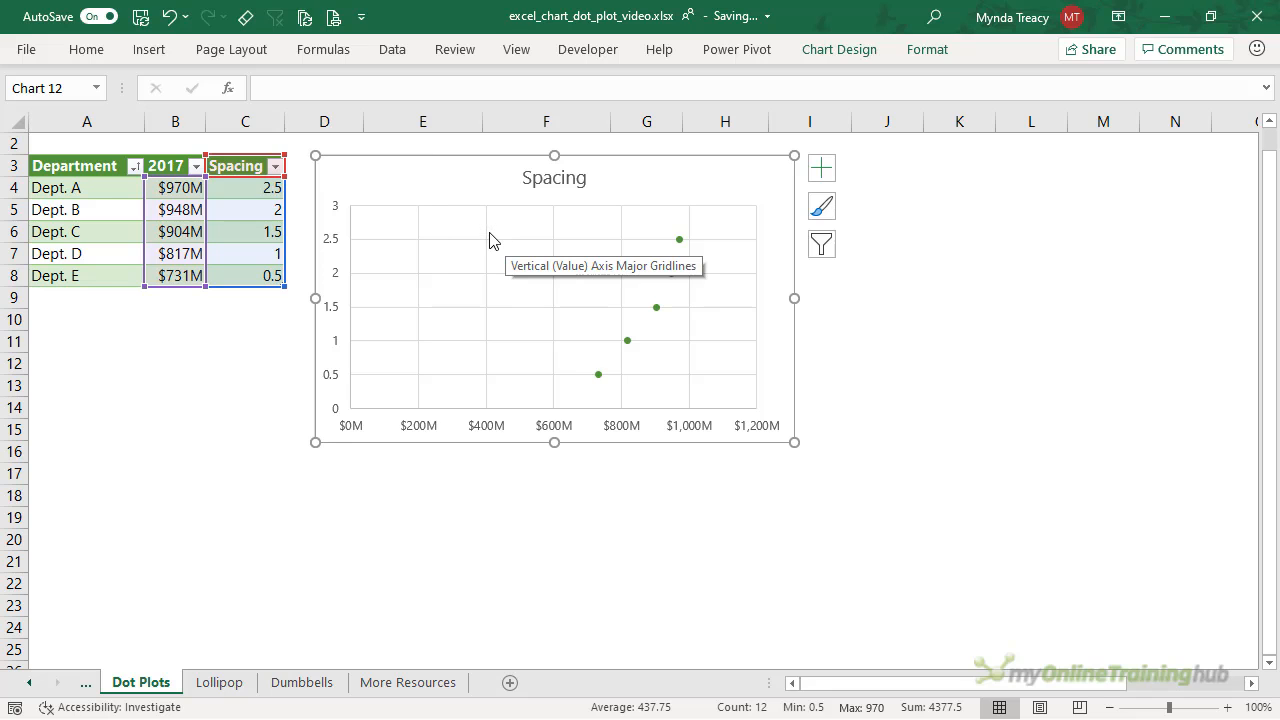
- Name the chart's series from the 2017 header in B3 so the title reads 2017
{"action": "right_click", "coordinate": [652, 259]}
{"action": "left_click", "coordinate": [770, 391]}
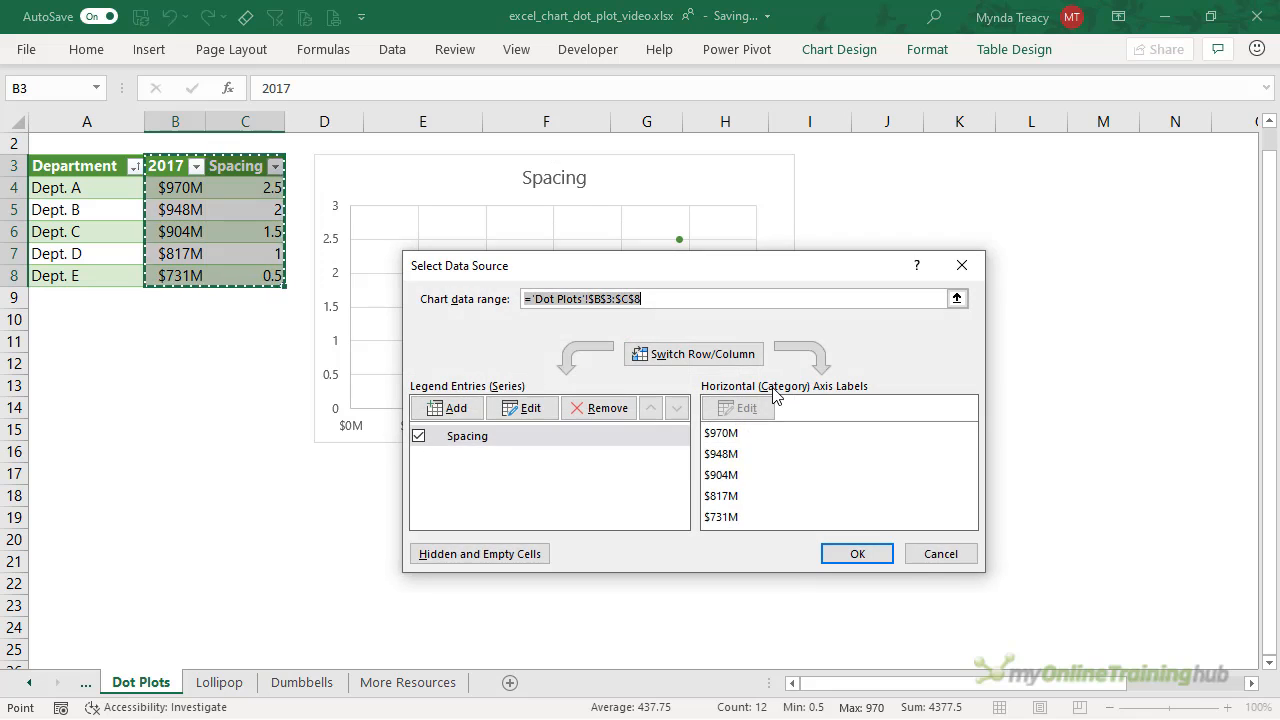
{"action": "left_click", "coordinate": [533, 411]}
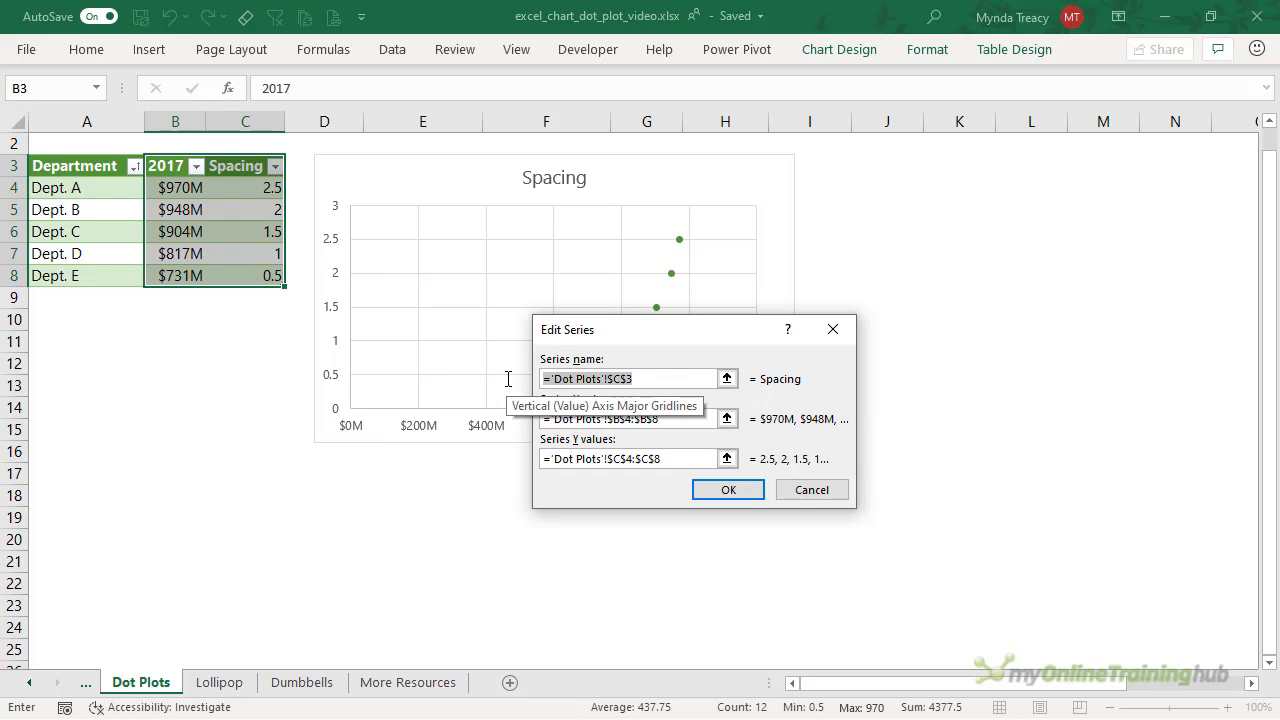
{"action": "key", "text": "Delete"}
{"action": "left_click", "coordinate": [166, 165]}
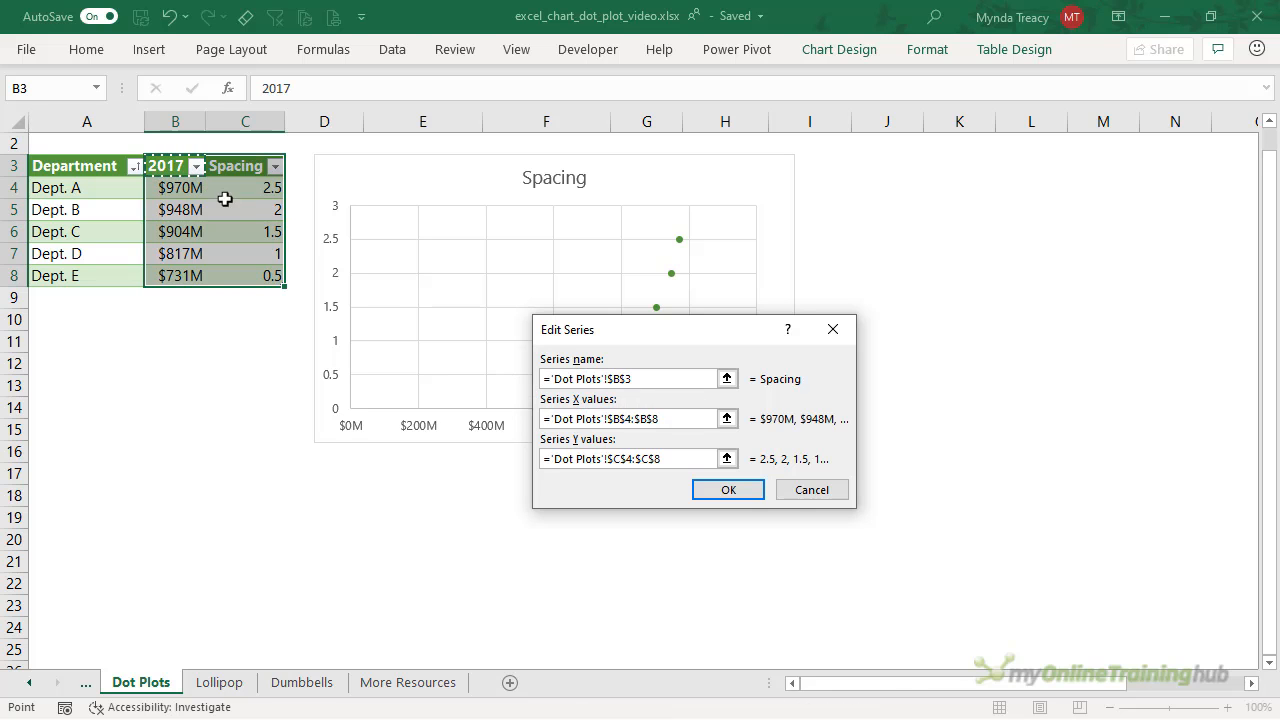
{"action": "left_click", "coordinate": [711, 489]}
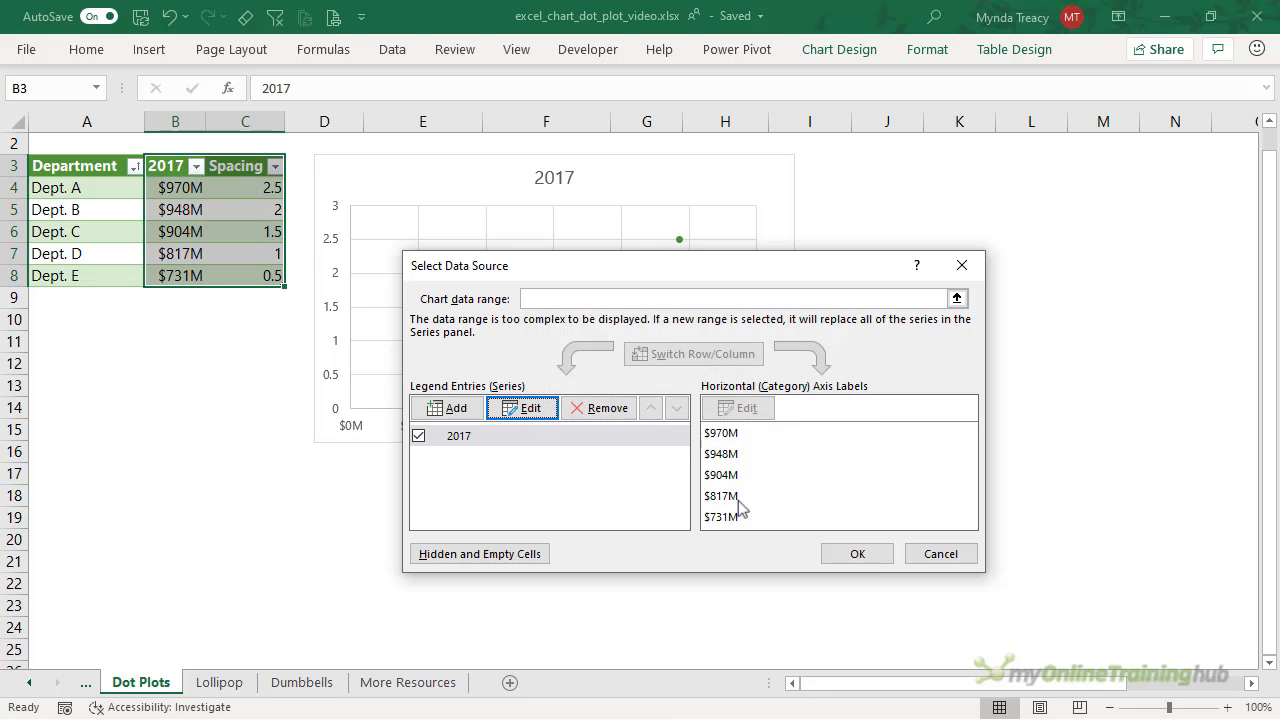
{"action": "left_click", "coordinate": [855, 554]}
{"action": "left_click", "coordinate": [334, 240]}
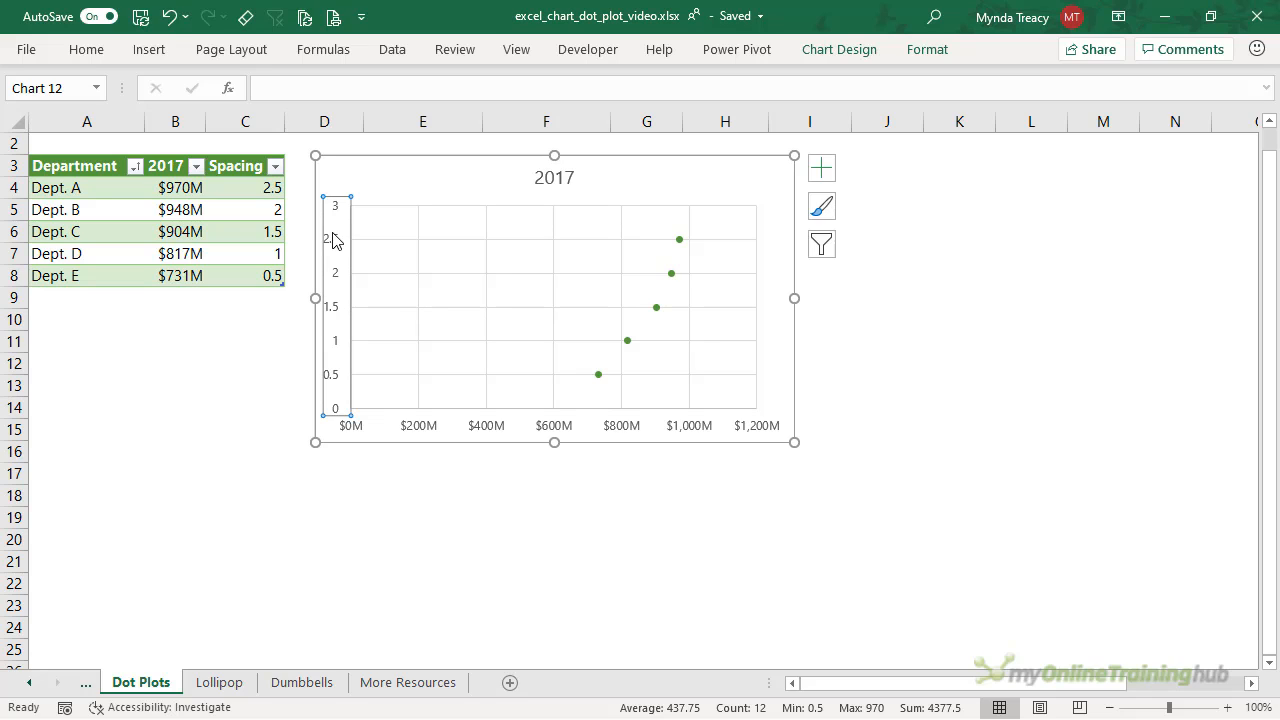
- Change the vertical axis maximum bound from 3.0 to 2.5
{"action": "key", "text": "ctrl+1"}
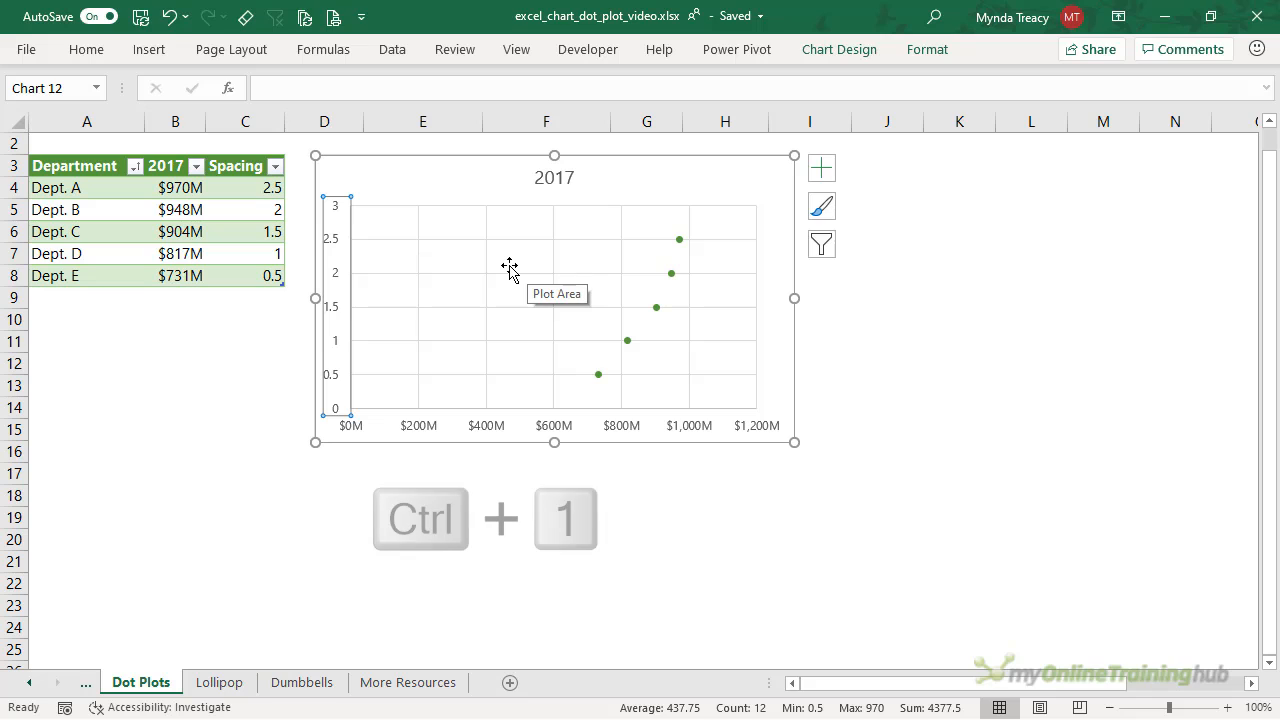
{"action": "left_click", "coordinate": [1162, 326]}
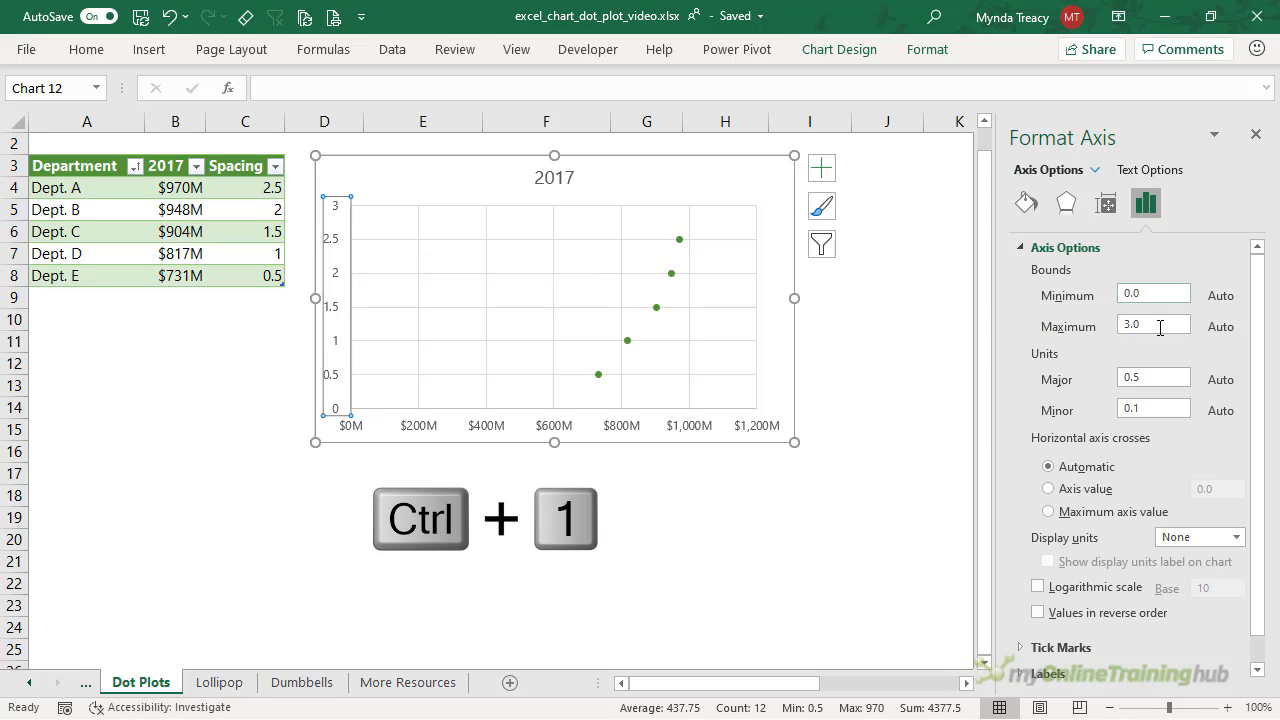
{"action": "double_click", "coordinate": [1162, 326]}
{"action": "type", "text": "2.5"}
{"action": "key", "text": "Return"}
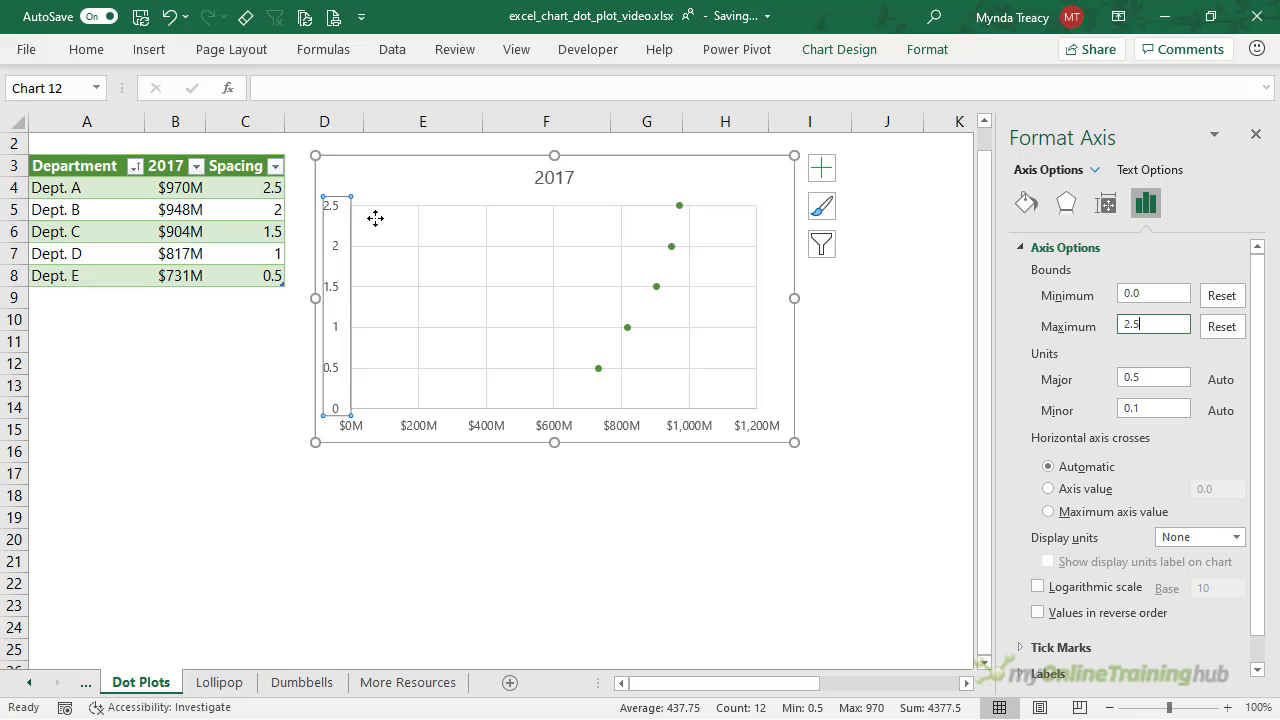
- Hide the chart's primary vertical axis
{"action": "left_click", "coordinate": [821, 168]}
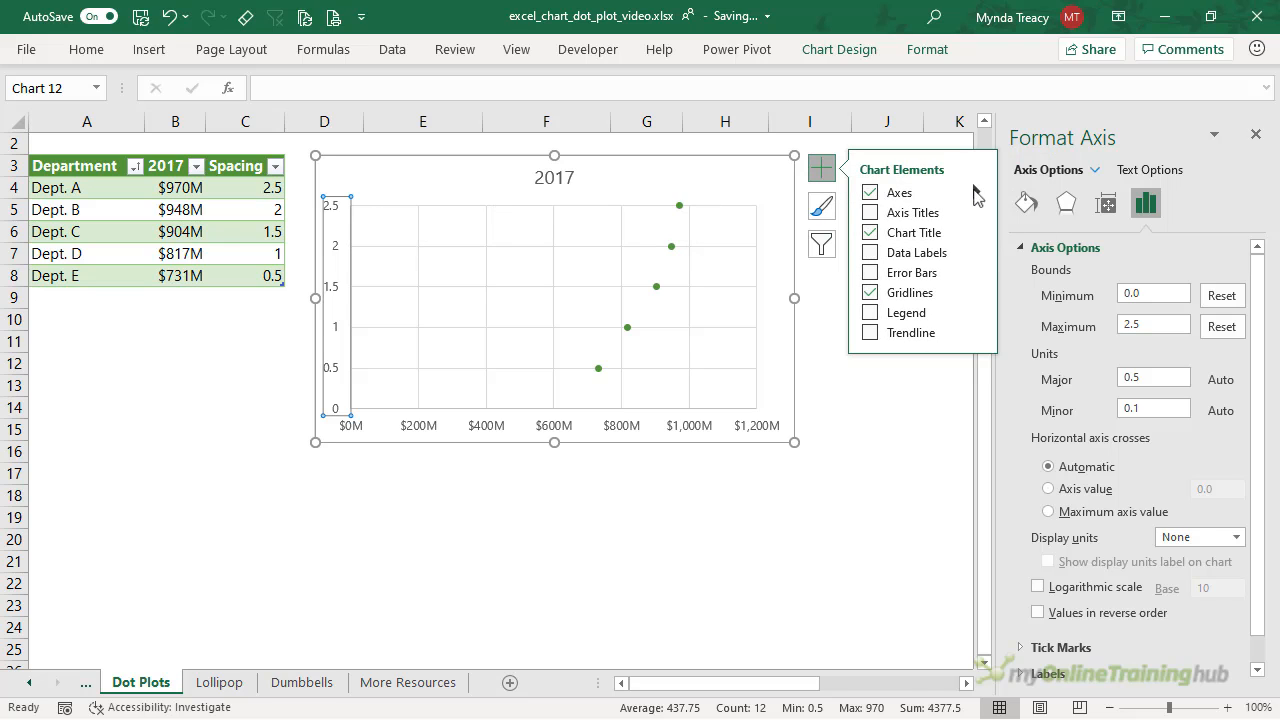
{"action": "left_click", "coordinate": [975, 191]}
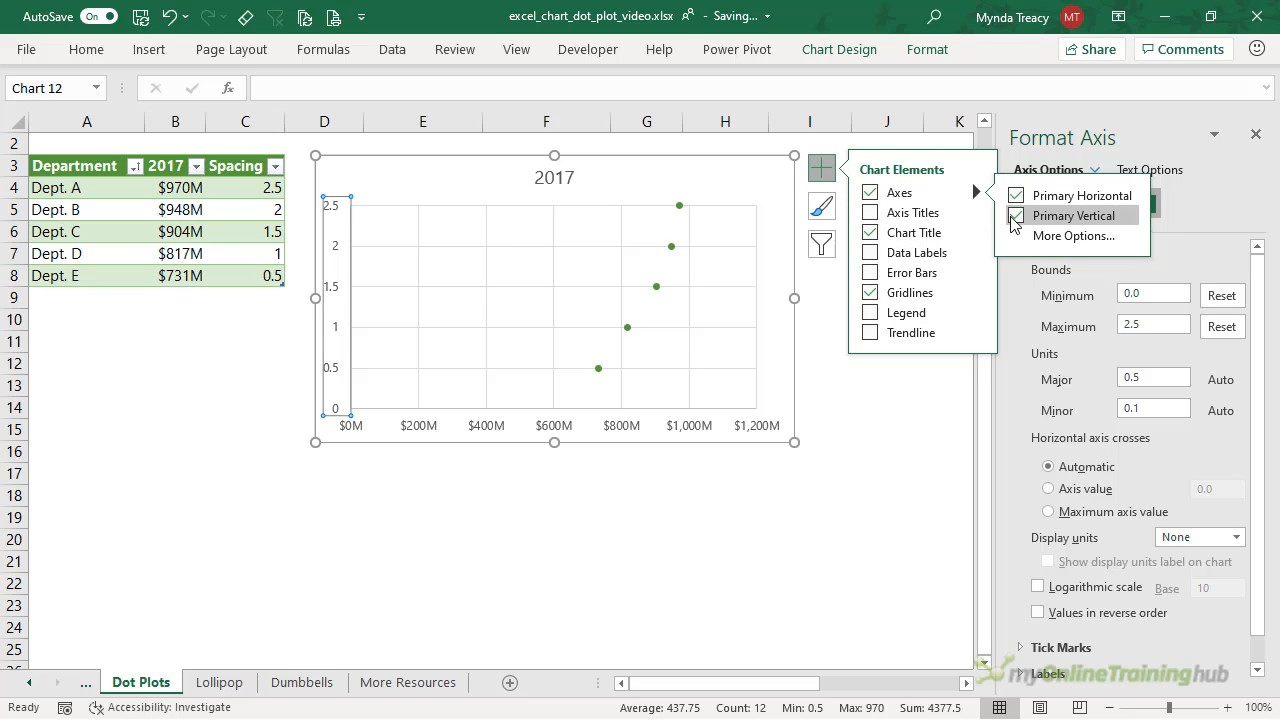
{"action": "left_click", "coordinate": [1015, 216]}
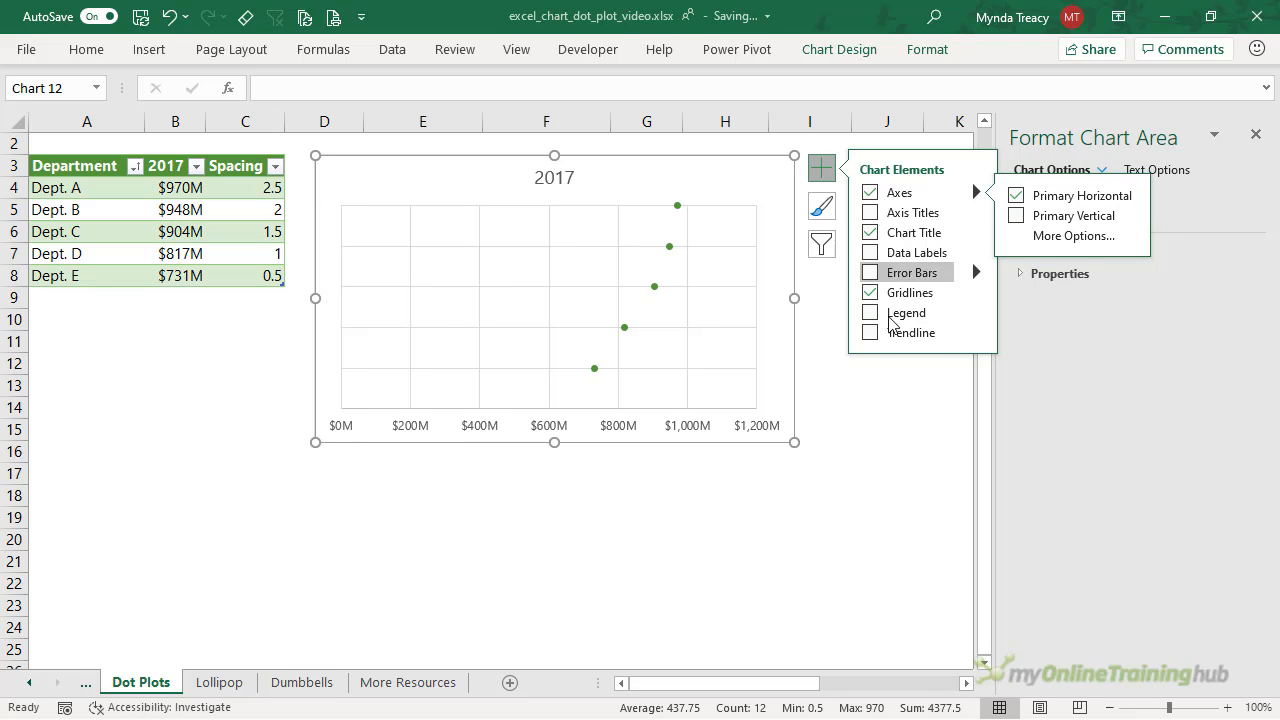
- Set the horizontal axis minimum to 600 so it spans $600M to $1,000M
{"action": "left_click", "coordinate": [333, 430]}
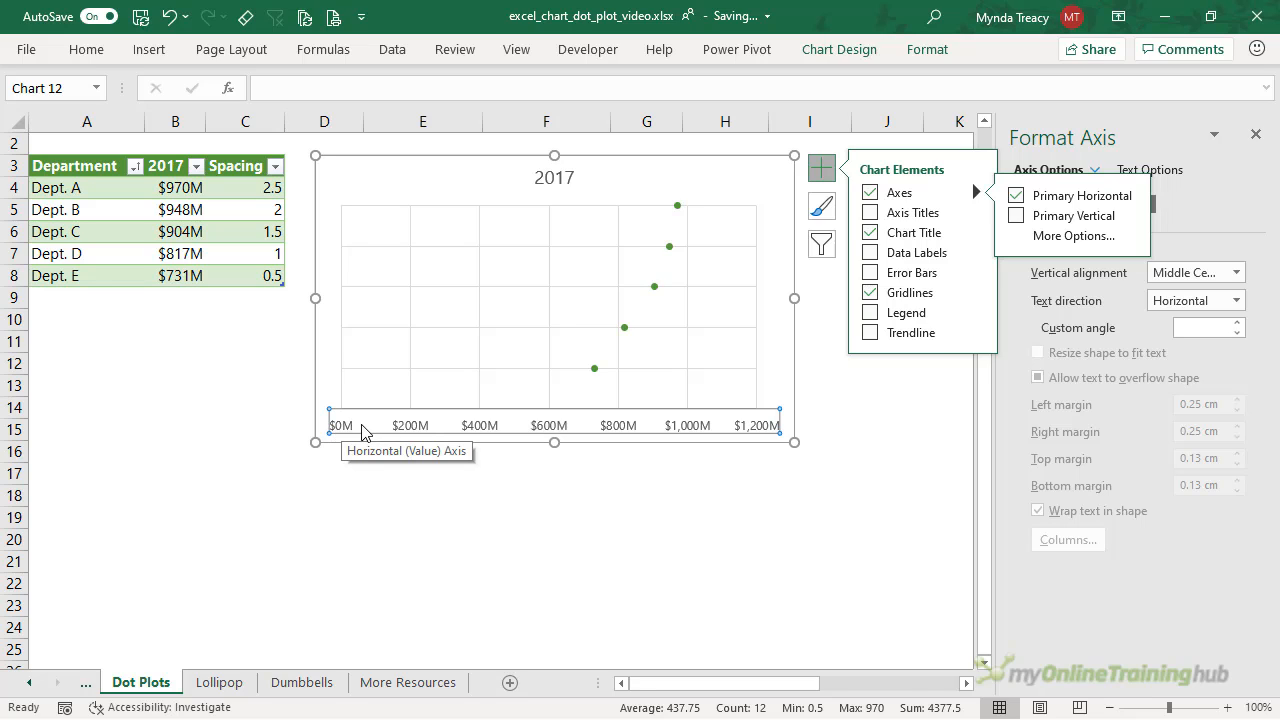
{"action": "left_click", "coordinate": [821, 168]}
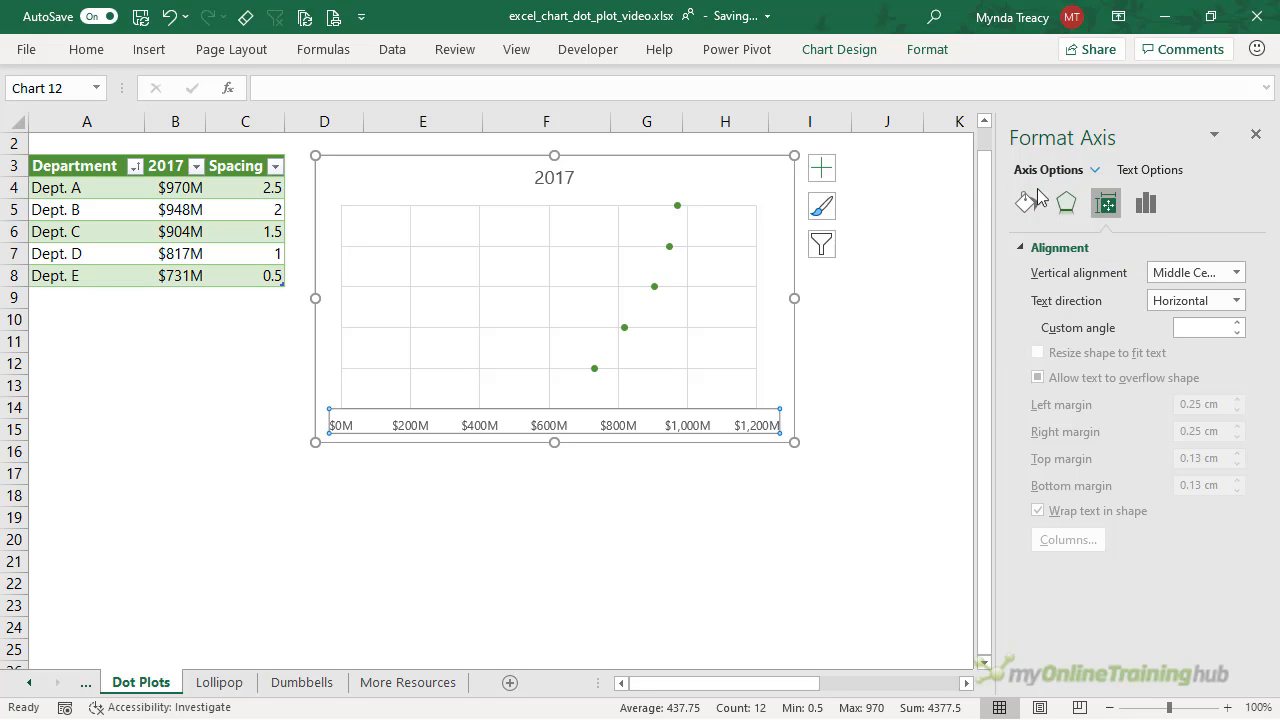
{"action": "left_click", "coordinate": [1146, 203]}
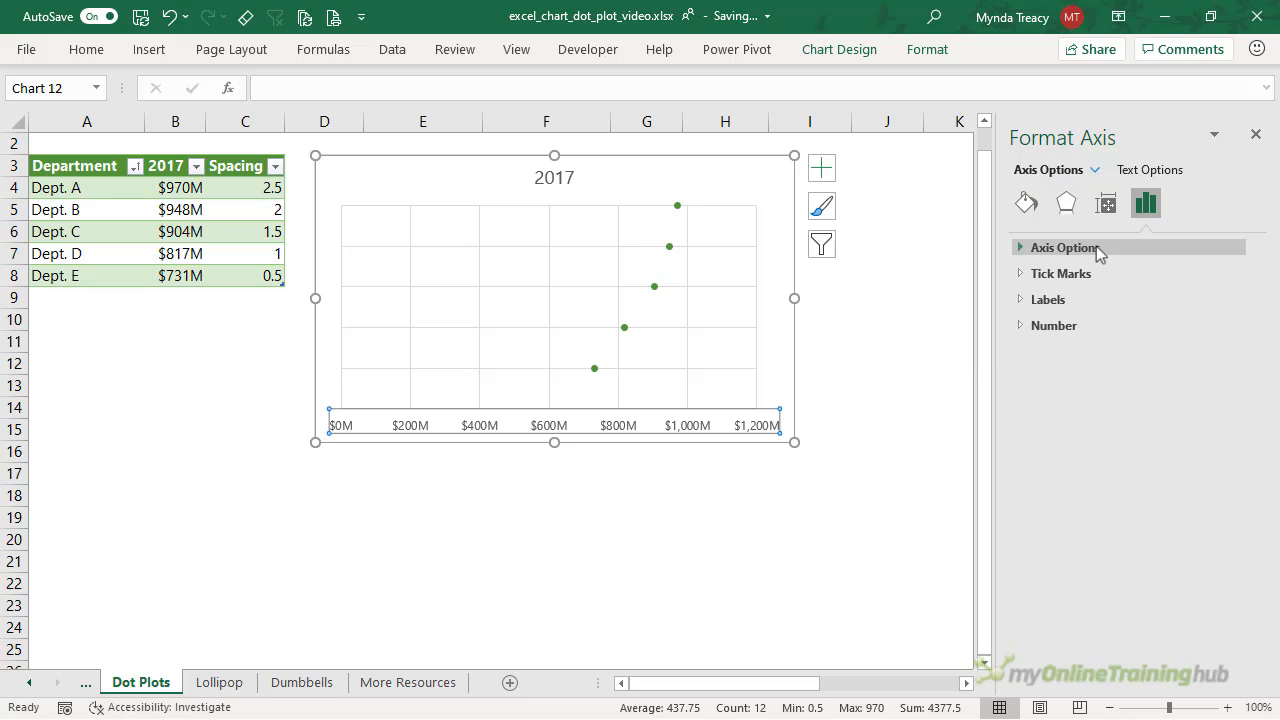
{"action": "left_click", "coordinate": [1100, 252]}
{"action": "left_click", "coordinate": [1150, 290]}
{"action": "type", "text": "600"}
{"action": "key", "text": "Return"}
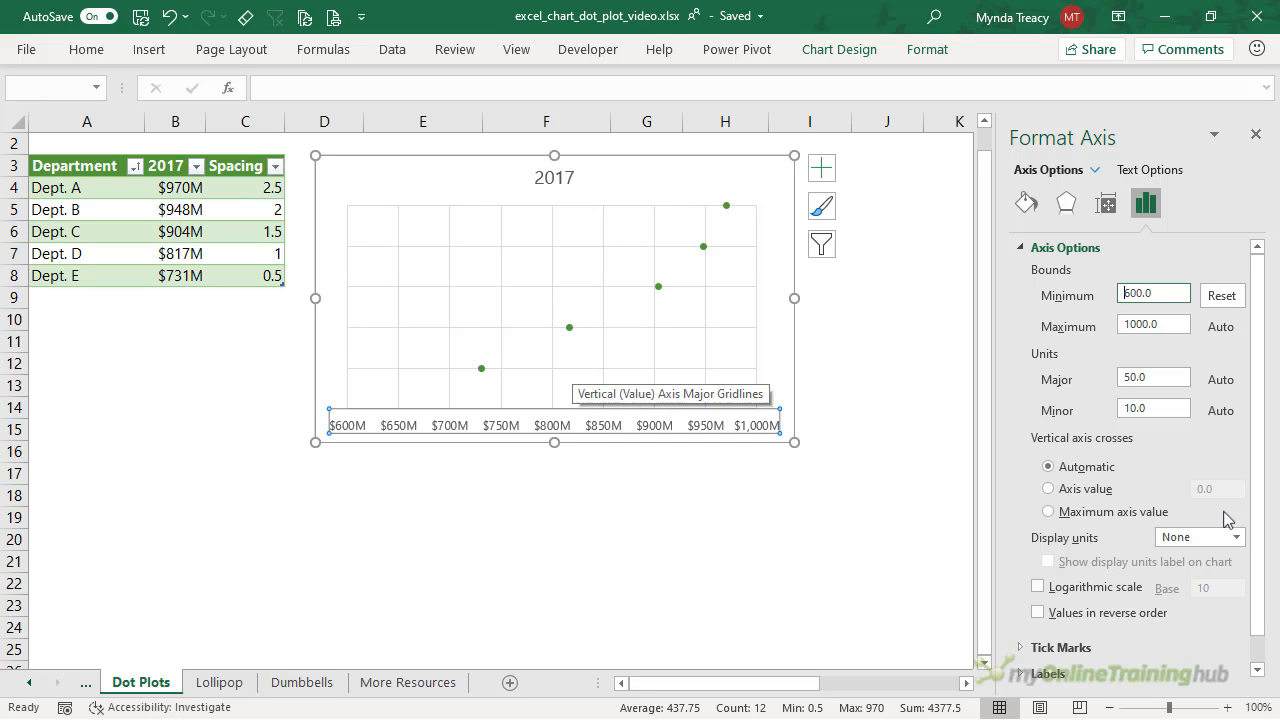
- Remove the chart's gridlines
{"action": "left_click", "coordinate": [820, 170]}
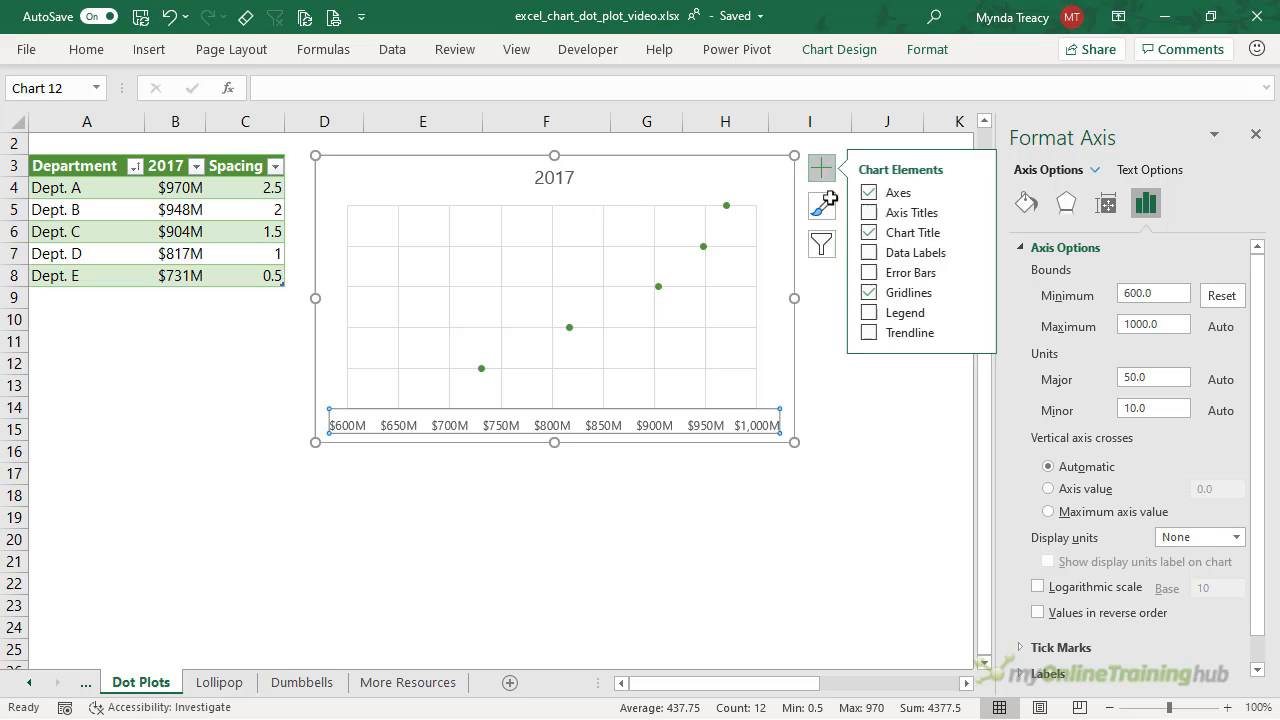
{"action": "left_click", "coordinate": [870, 290]}
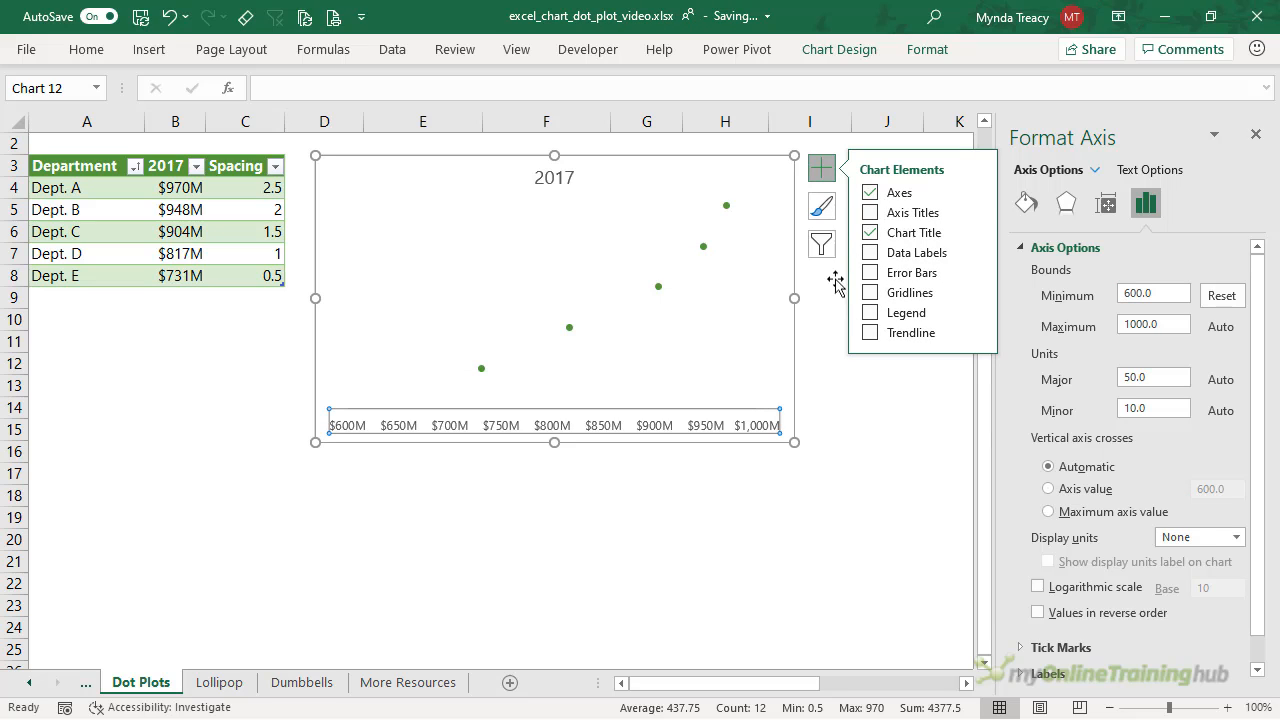
{"action": "left_click", "coordinate": [658, 287]}
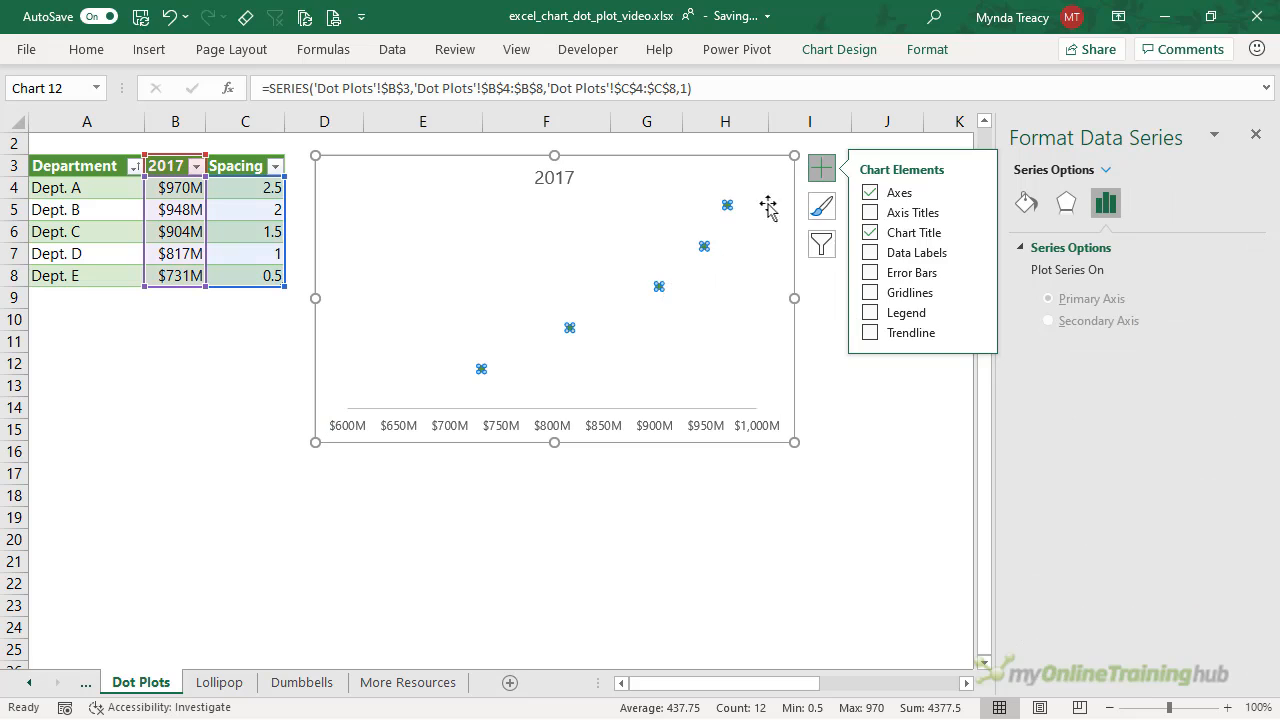
- Switch the 2017 dots to built-in circle markers
{"action": "left_click", "coordinate": [820, 170]}
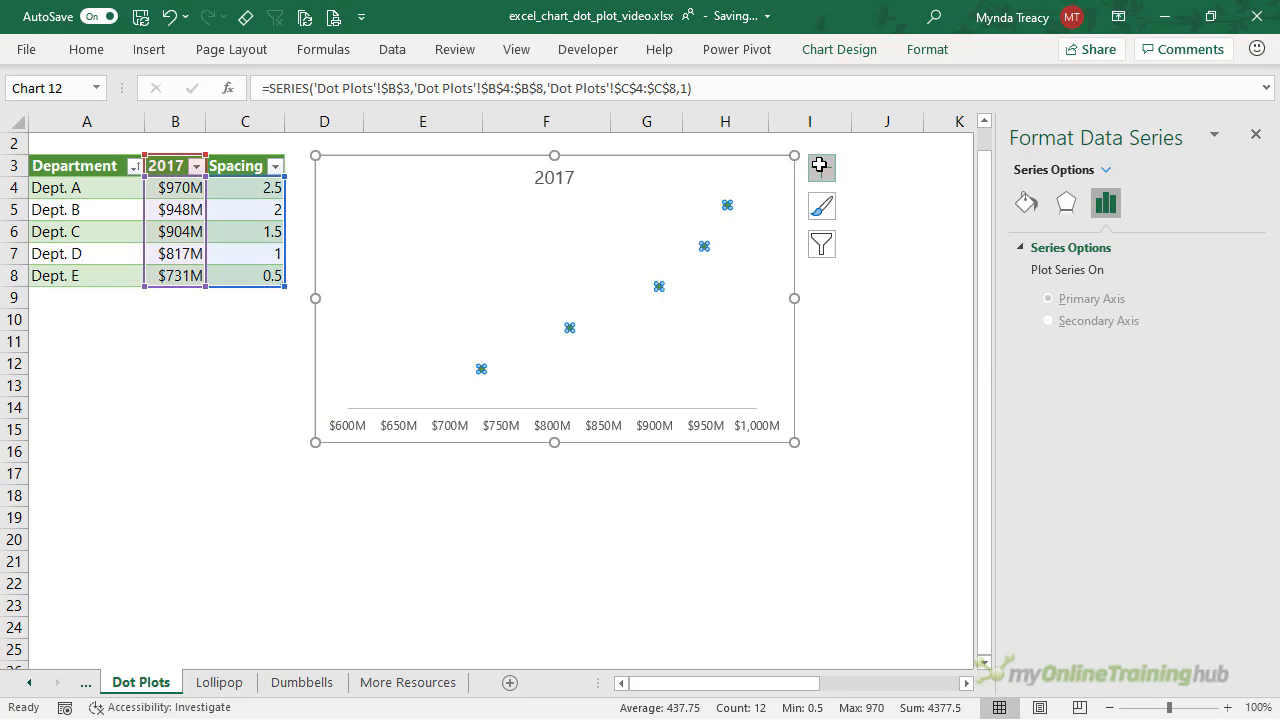
{"action": "left_click", "coordinate": [1027, 206]}
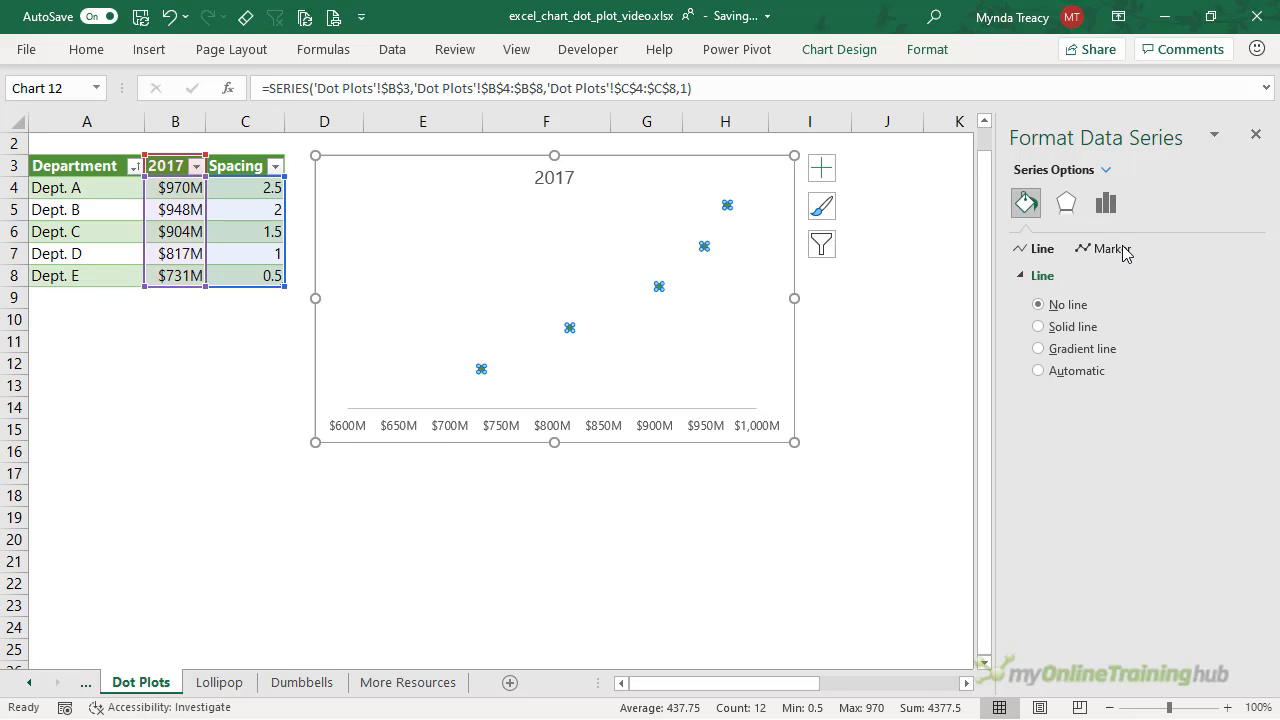
{"action": "left_click", "coordinate": [1112, 248]}
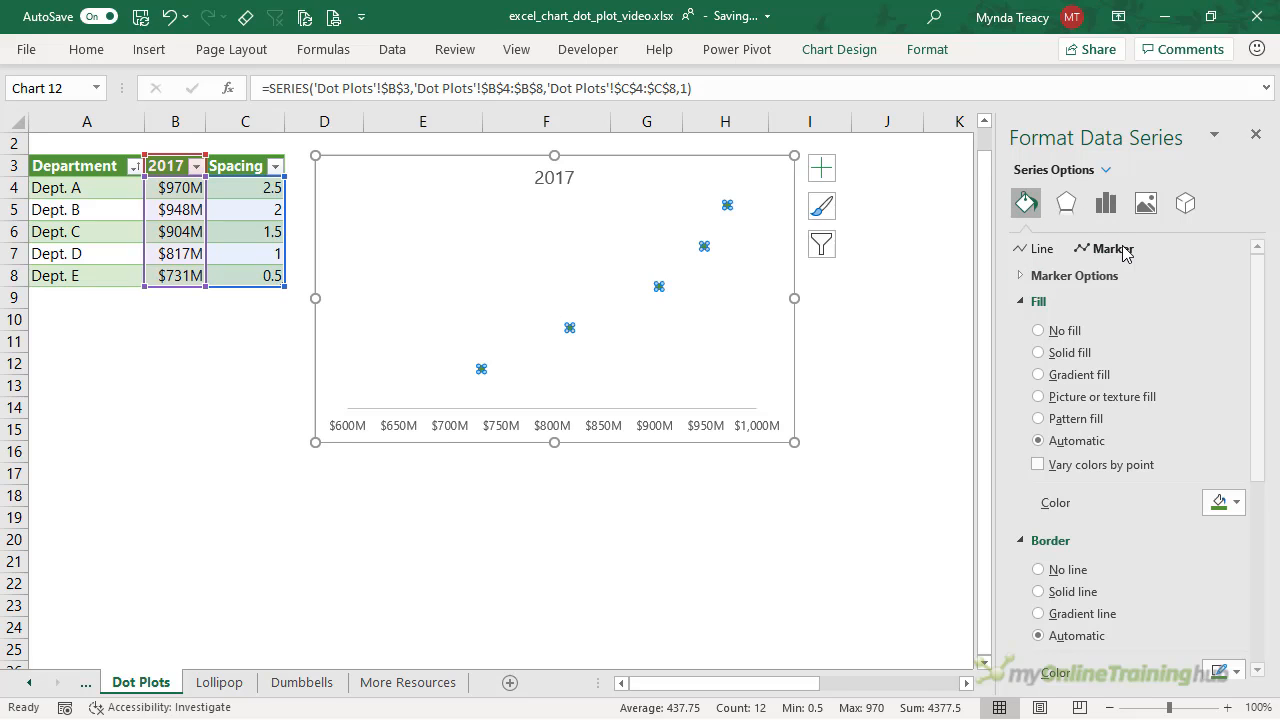
{"action": "left_click", "coordinate": [1094, 285]}
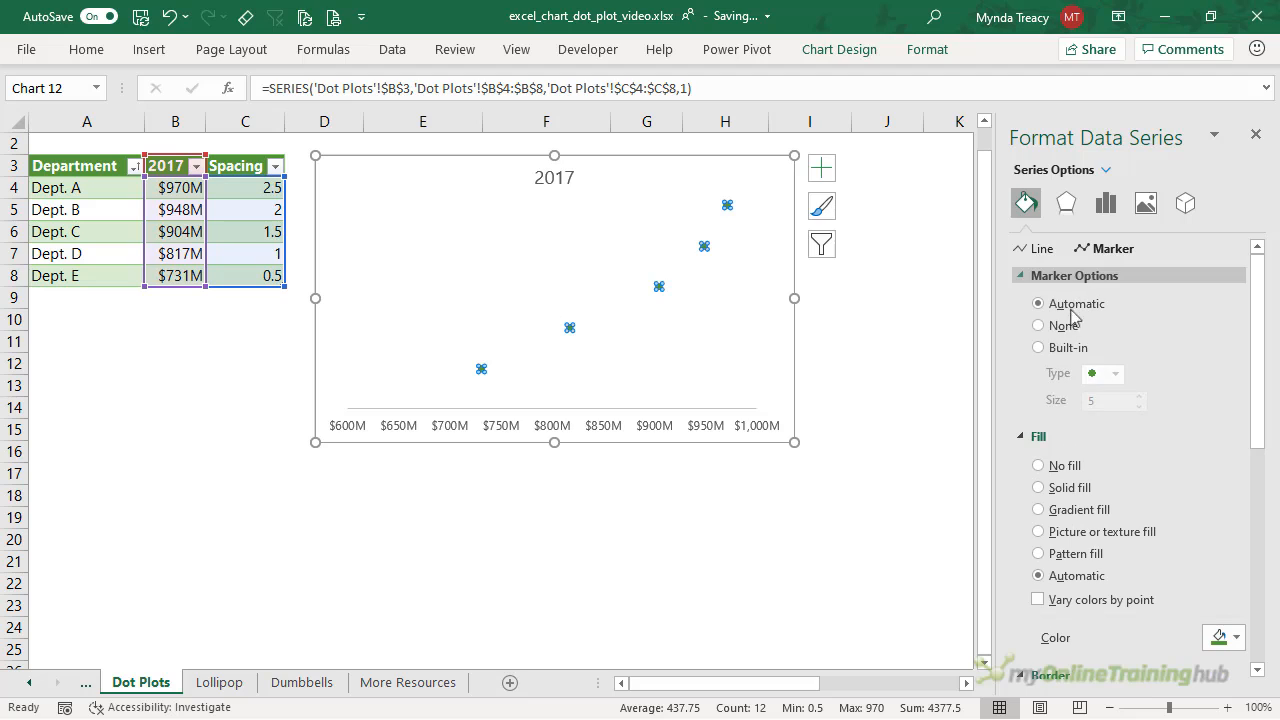
{"action": "left_click", "coordinate": [1038, 347]}
{"action": "double_click", "coordinate": [1097, 400]}
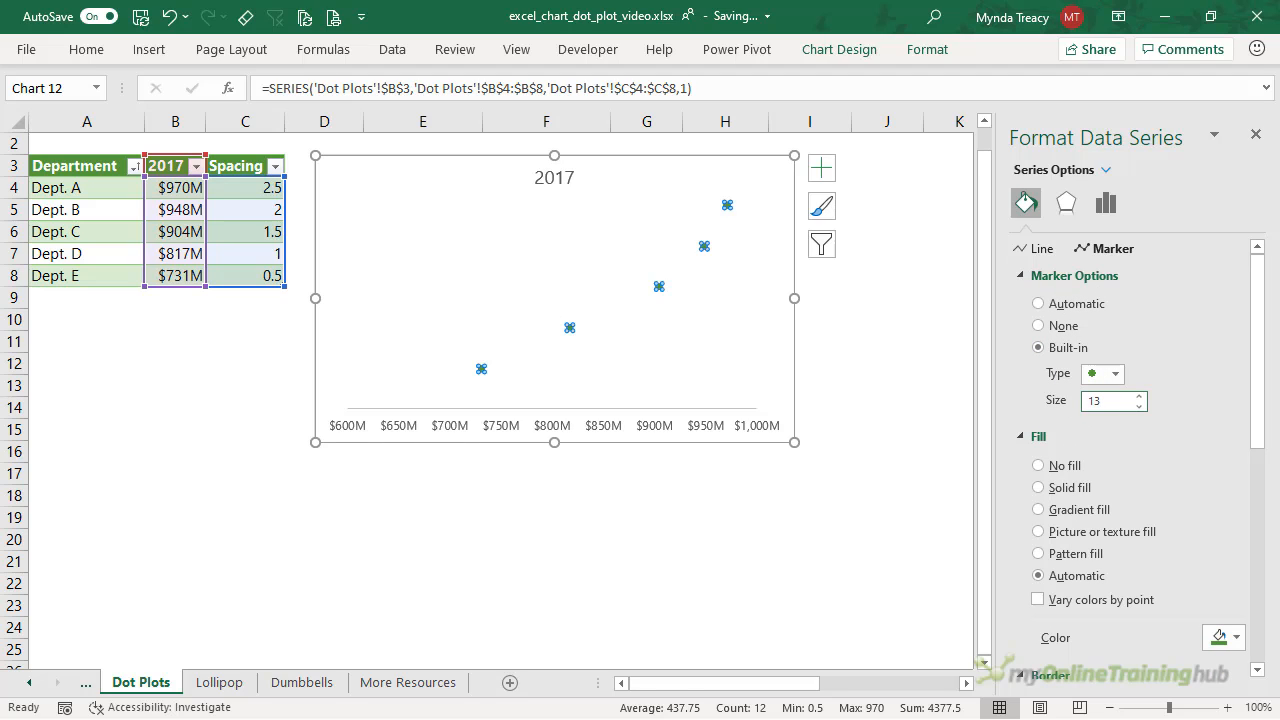
- Give the markers a solid white fill
{"action": "left_click", "coordinate": [1052, 489]}
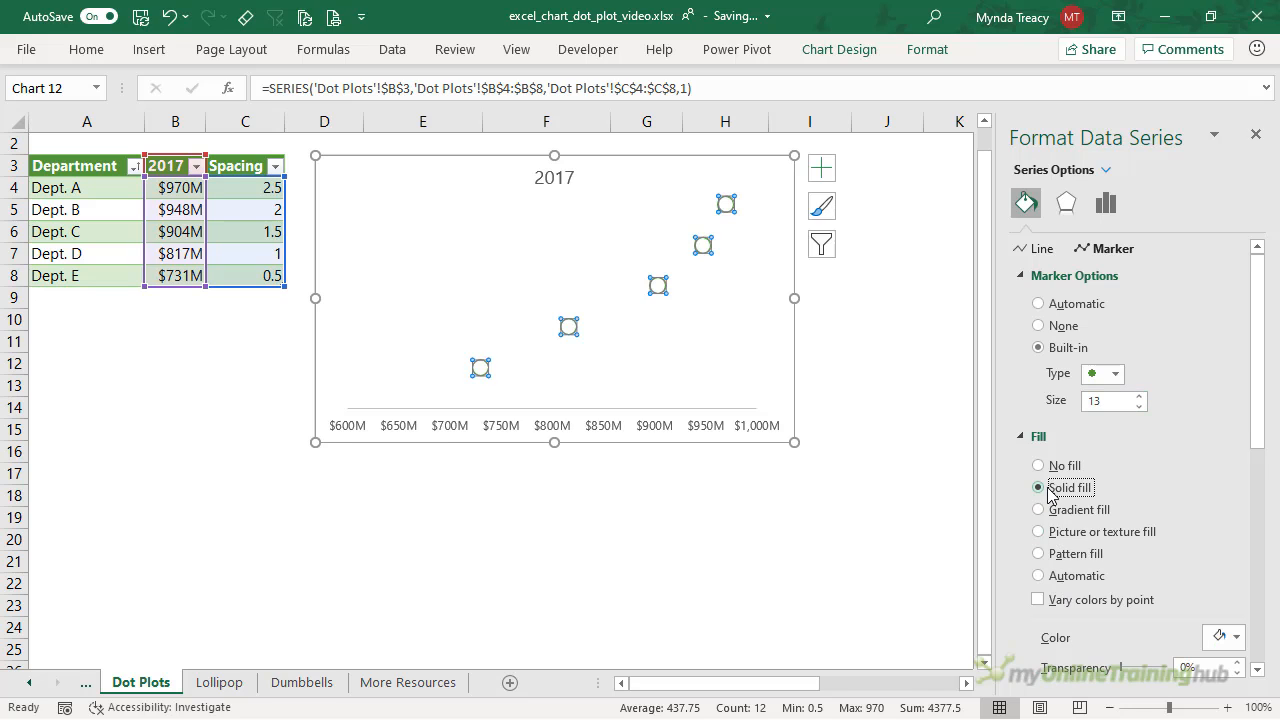
{"action": "scroll", "coordinate": [1052, 489], "scroll_direction": "down", "scroll_amount": 3}
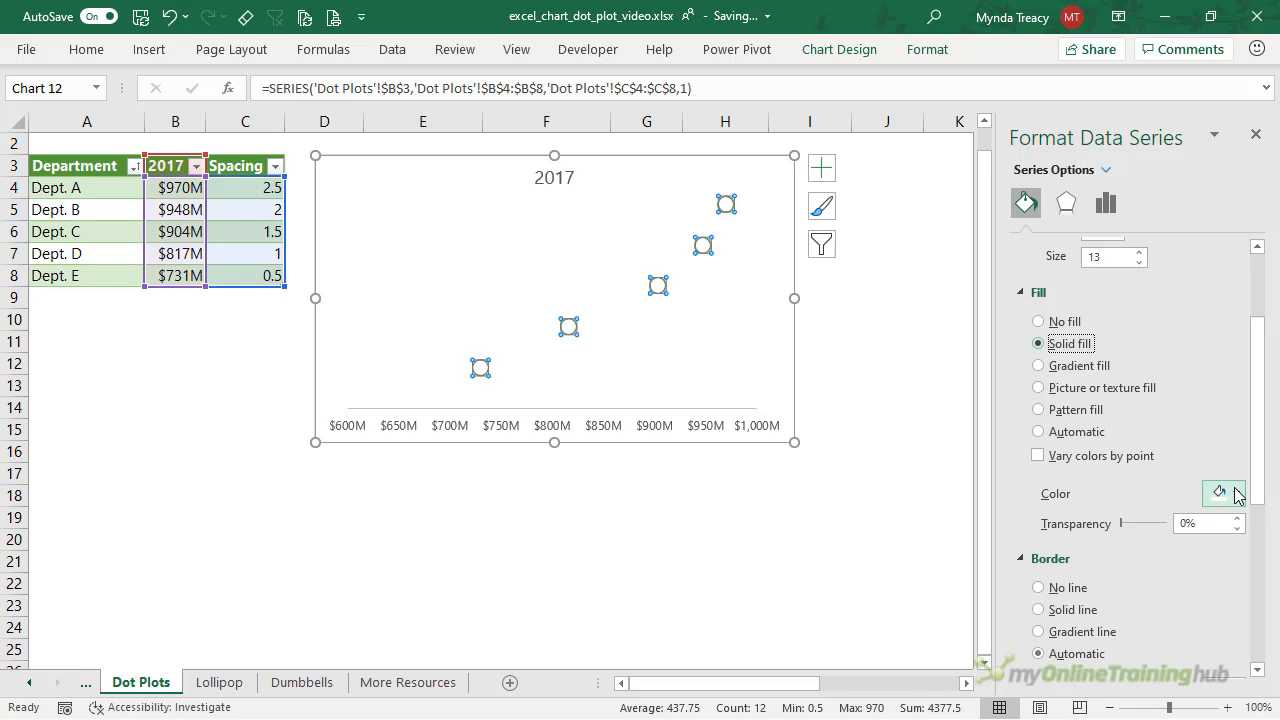
{"action": "left_click", "coordinate": [1237, 494]}
{"action": "left_click", "coordinate": [1237, 494]}
{"action": "scroll", "coordinate": [1160, 450], "scroll_direction": "down", "scroll_amount": 3}
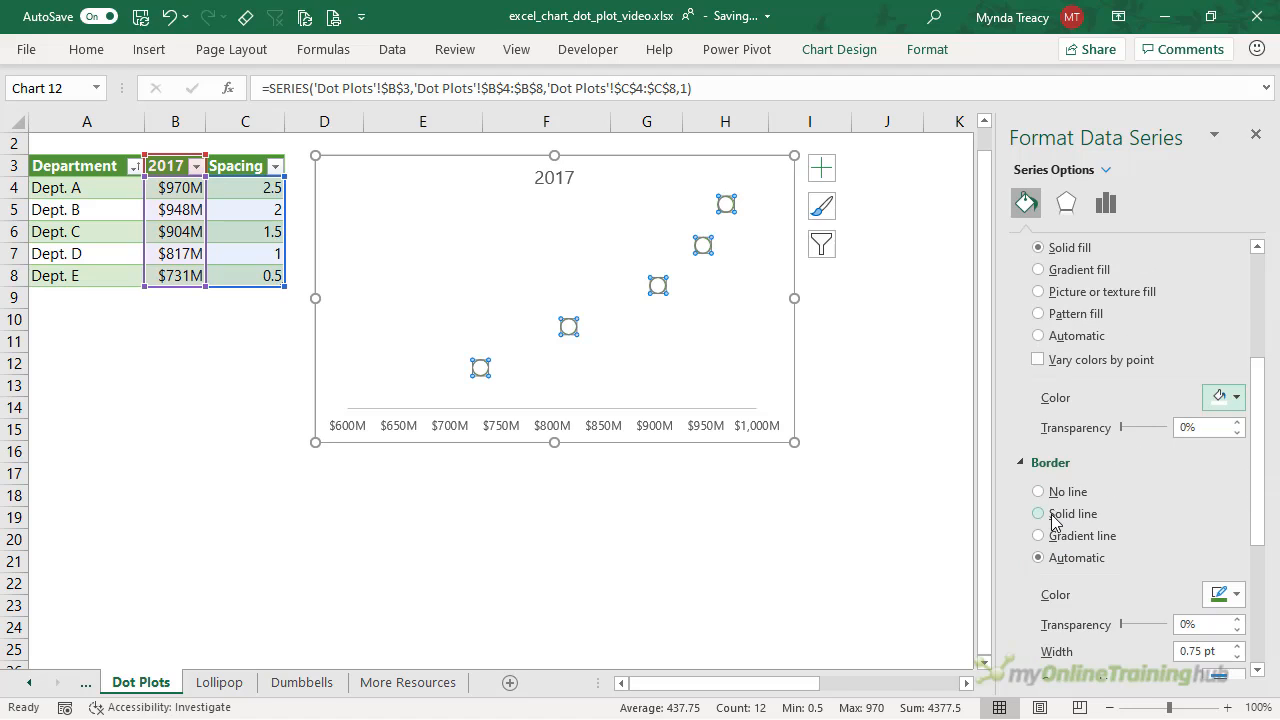
- Give the marker outlines a solid blue line 1.75 pt wide
{"action": "left_click", "coordinate": [1055, 518]}
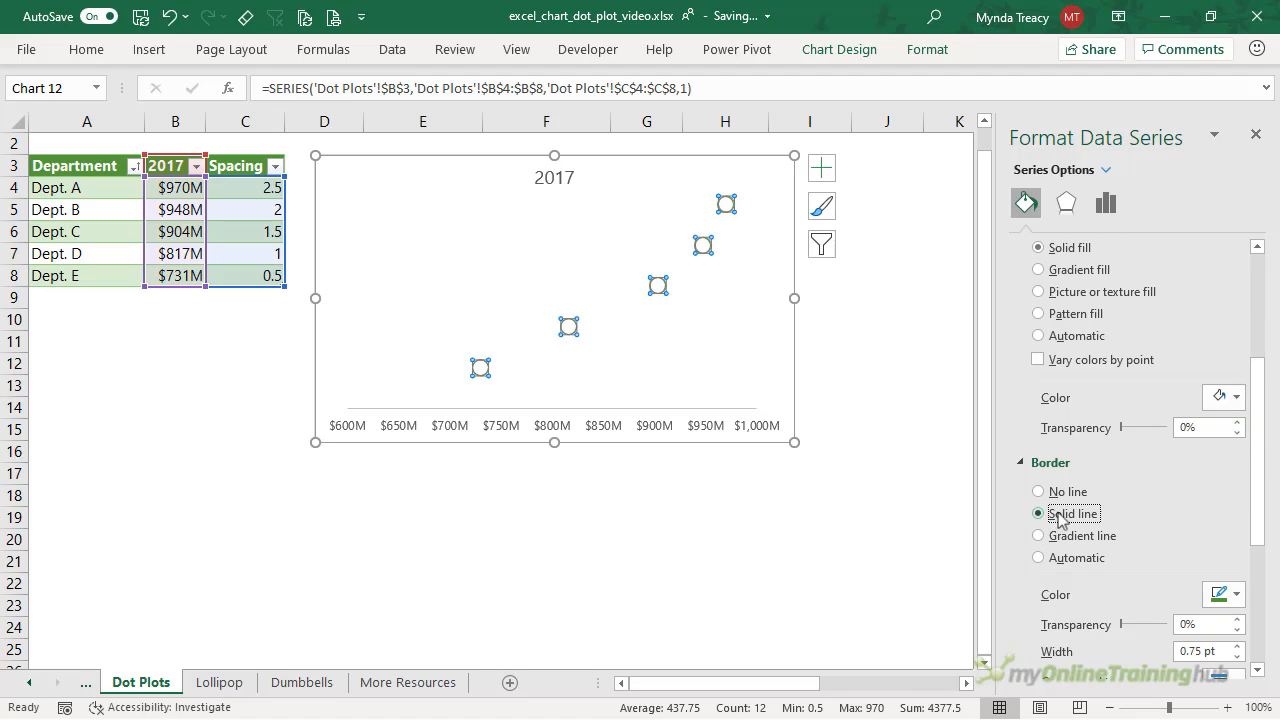
{"action": "scroll", "coordinate": [1057, 520], "scroll_direction": "down", "scroll_amount": 4}
{"action": "left_click", "coordinate": [1230, 451]}
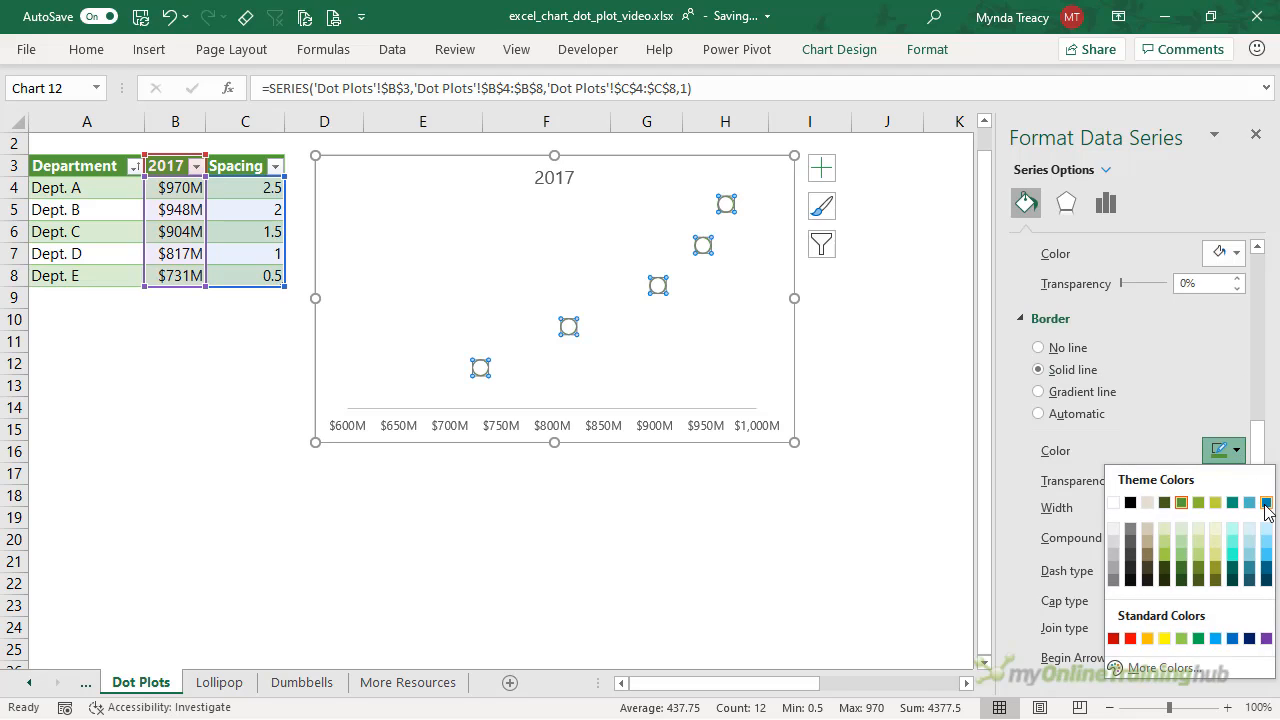
{"action": "left_click", "coordinate": [1265, 503]}
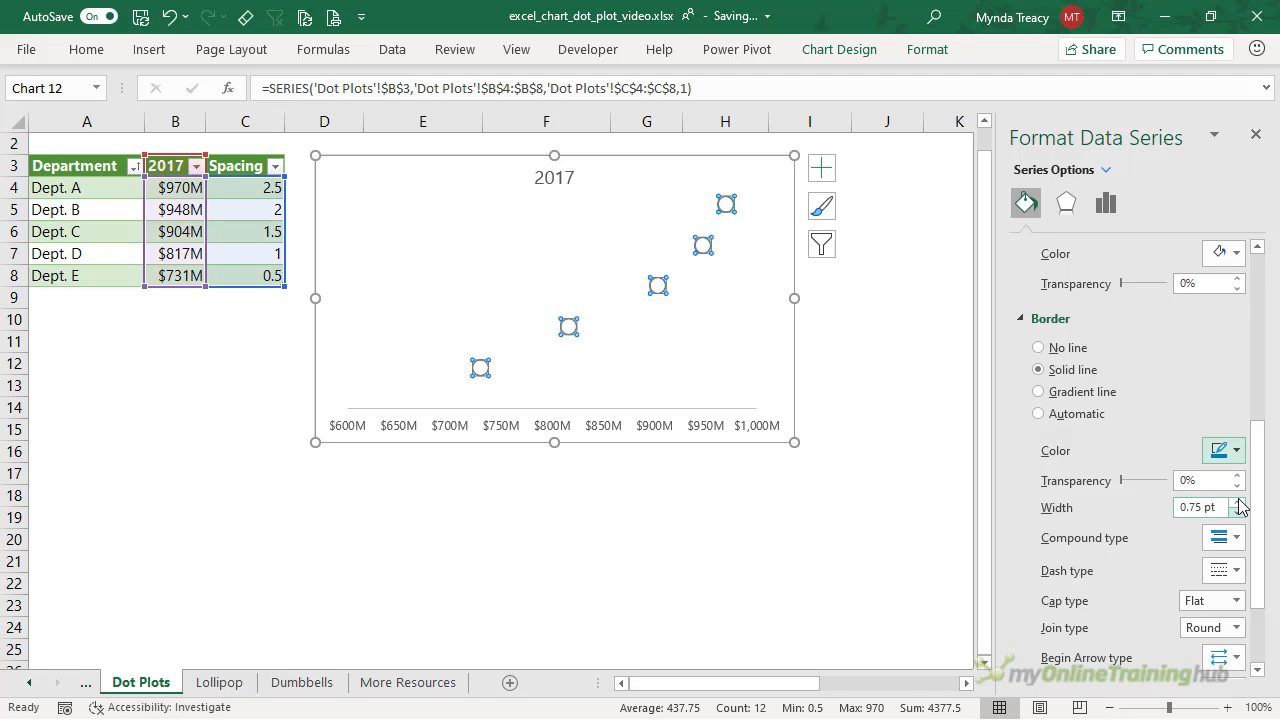
{"action": "left_click", "coordinate": [1239, 502]}
{"action": "left_click", "coordinate": [1239, 502]}
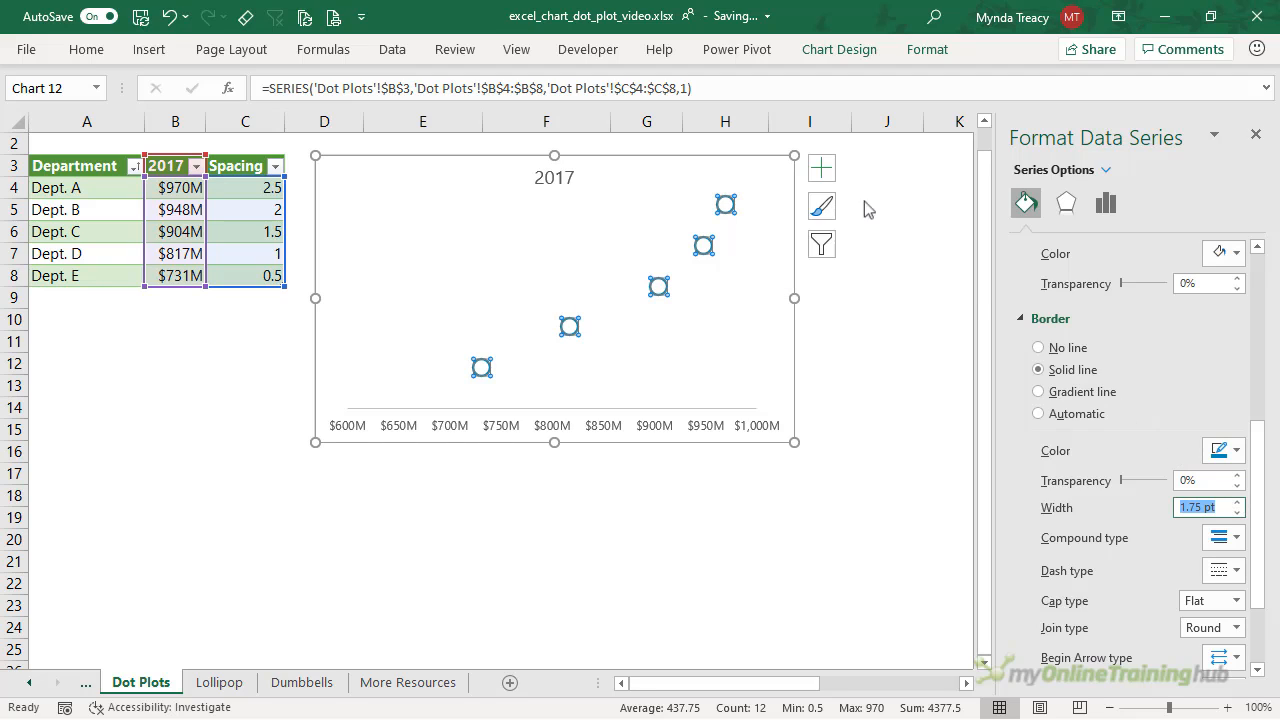
{"action": "left_click", "coordinate": [820, 170]}
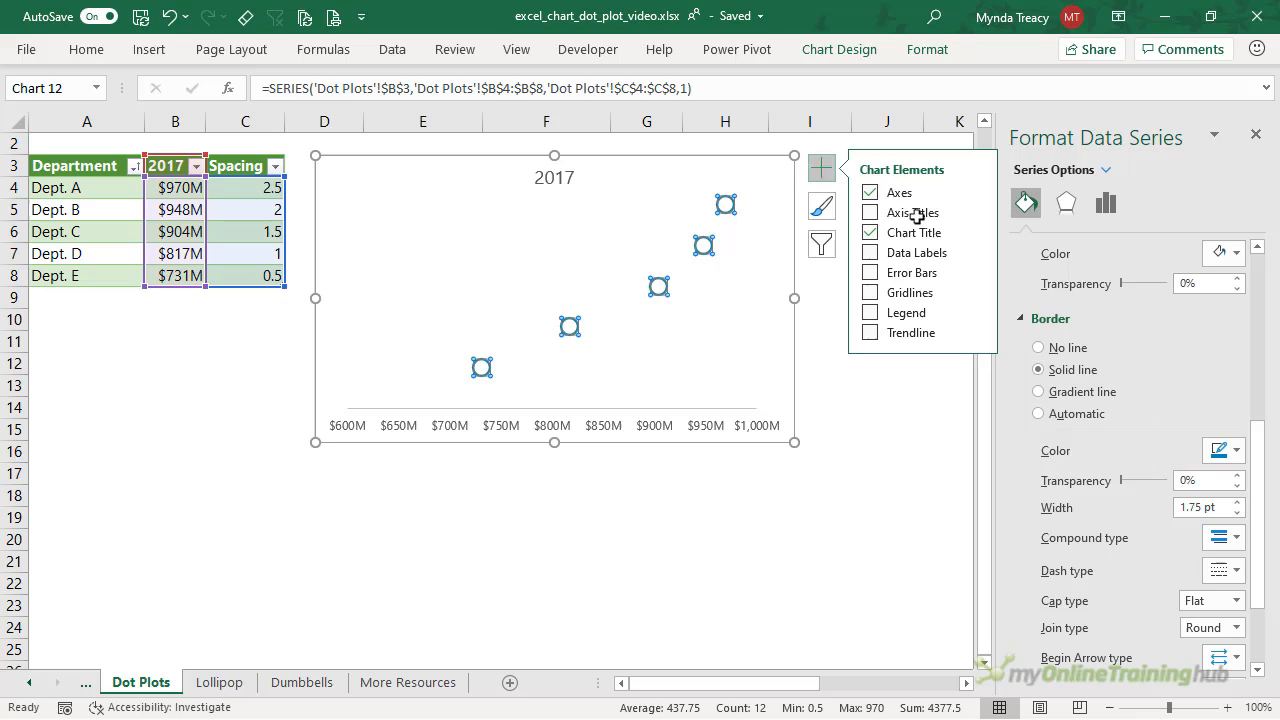
- Add data labels showing the 2017 values, without Spacing values or leader lines
{"action": "left_click", "coordinate": [986, 252]}
{"action": "left_click", "coordinate": [1020, 406]}
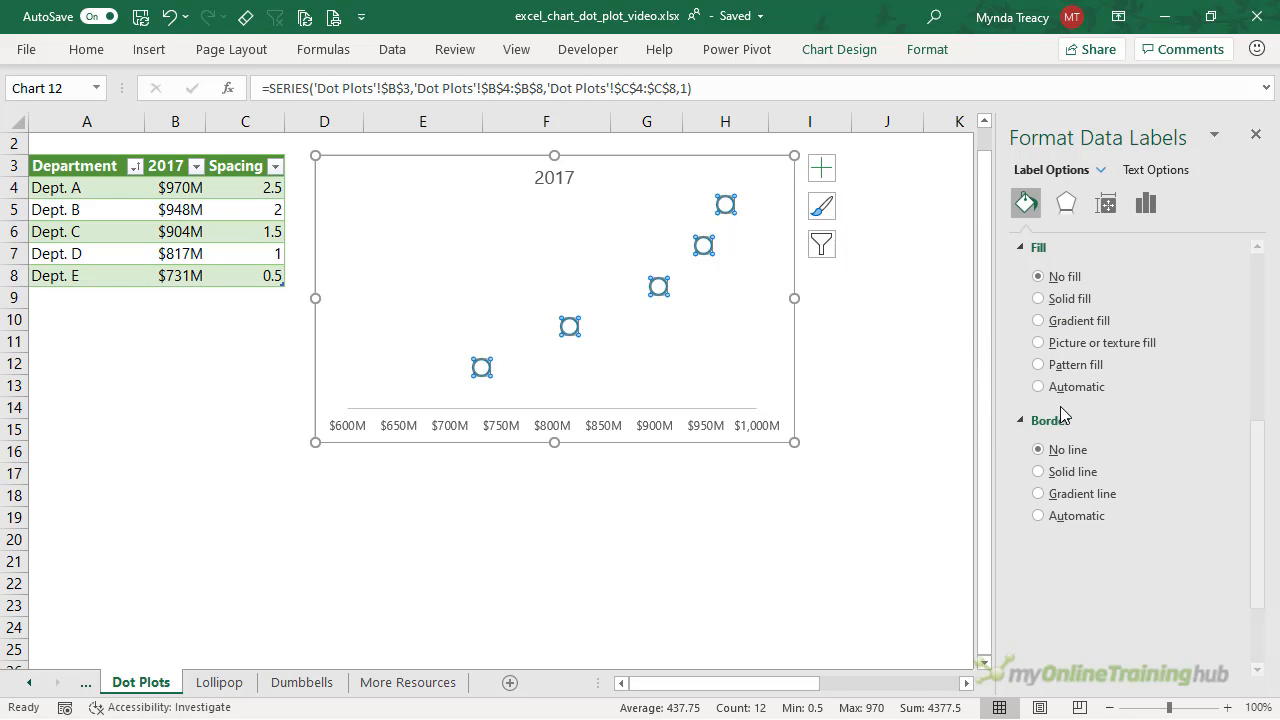
{"action": "left_click", "coordinate": [1152, 205]}
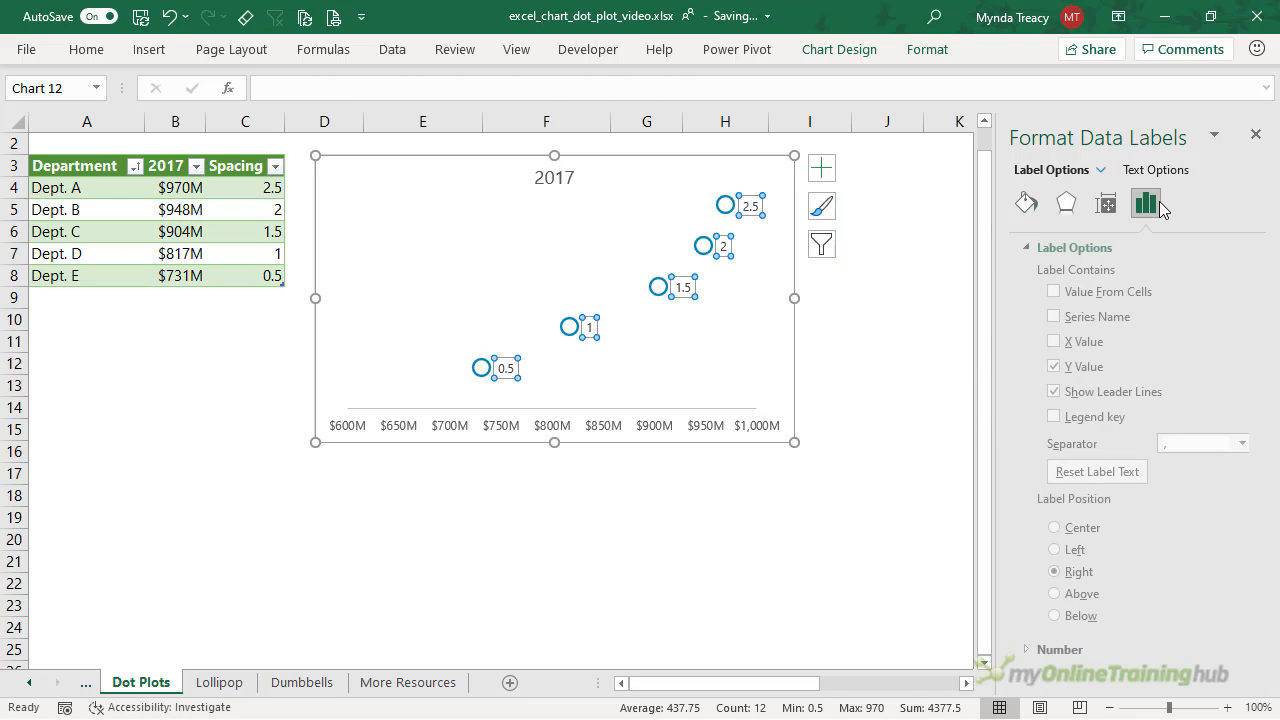
{"action": "left_click", "coordinate": [1047, 367]}
{"action": "left_click", "coordinate": [1047, 342]}
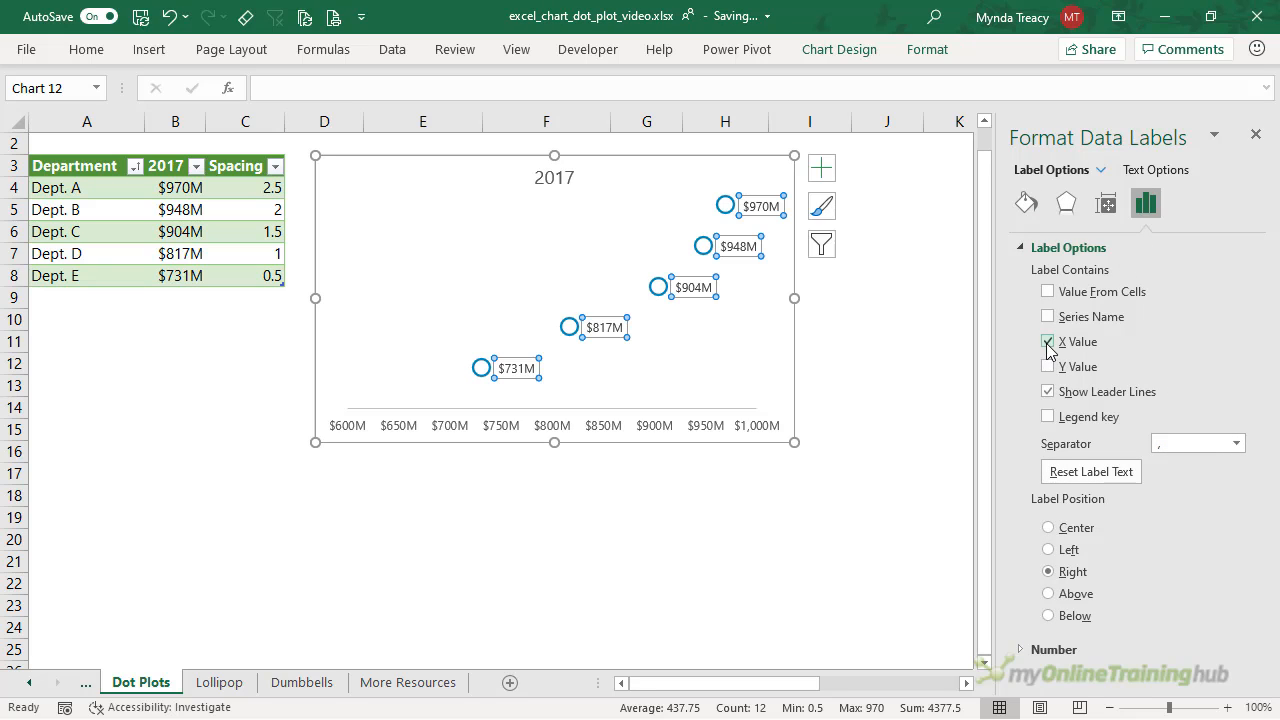
{"action": "left_click", "coordinate": [1050, 394]}
- Add department names from A4:A8 to the labels and resize the chart and plot area to fit them
{"action": "left_click", "coordinate": [1047, 291]}
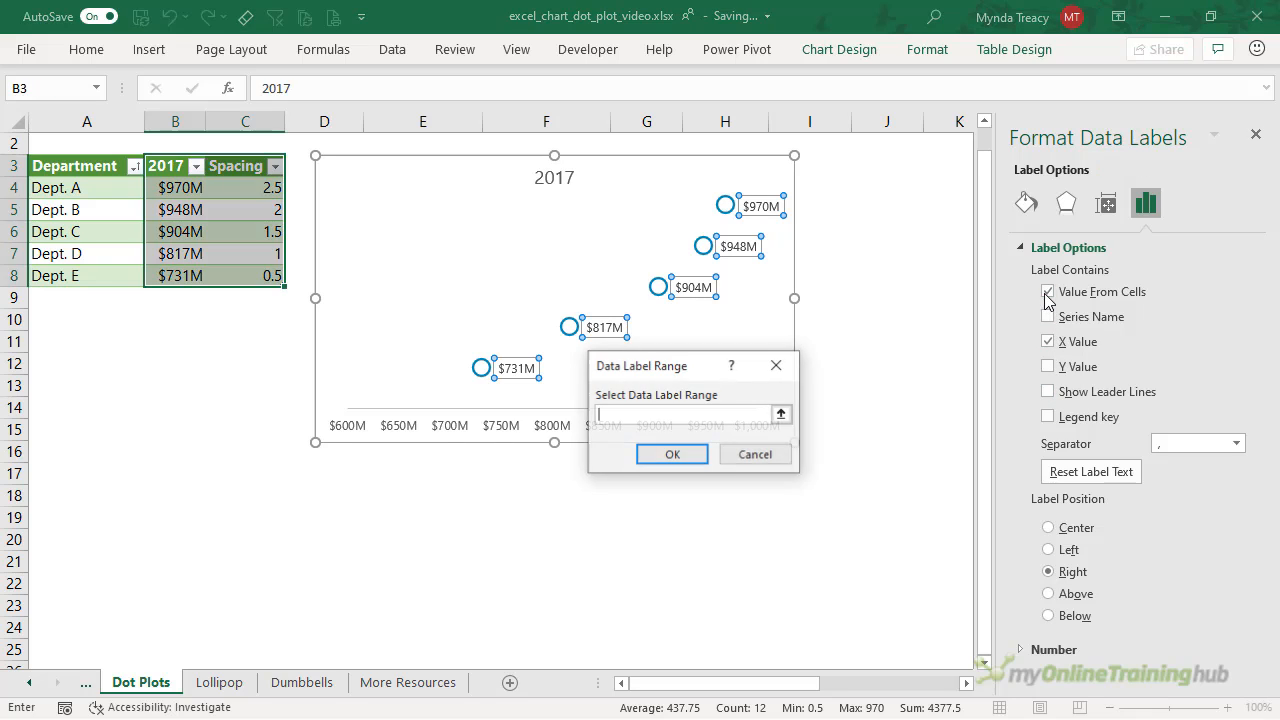
{"action": "left_click_drag", "start_coordinate": [72, 186], "coordinate": [74, 275]}
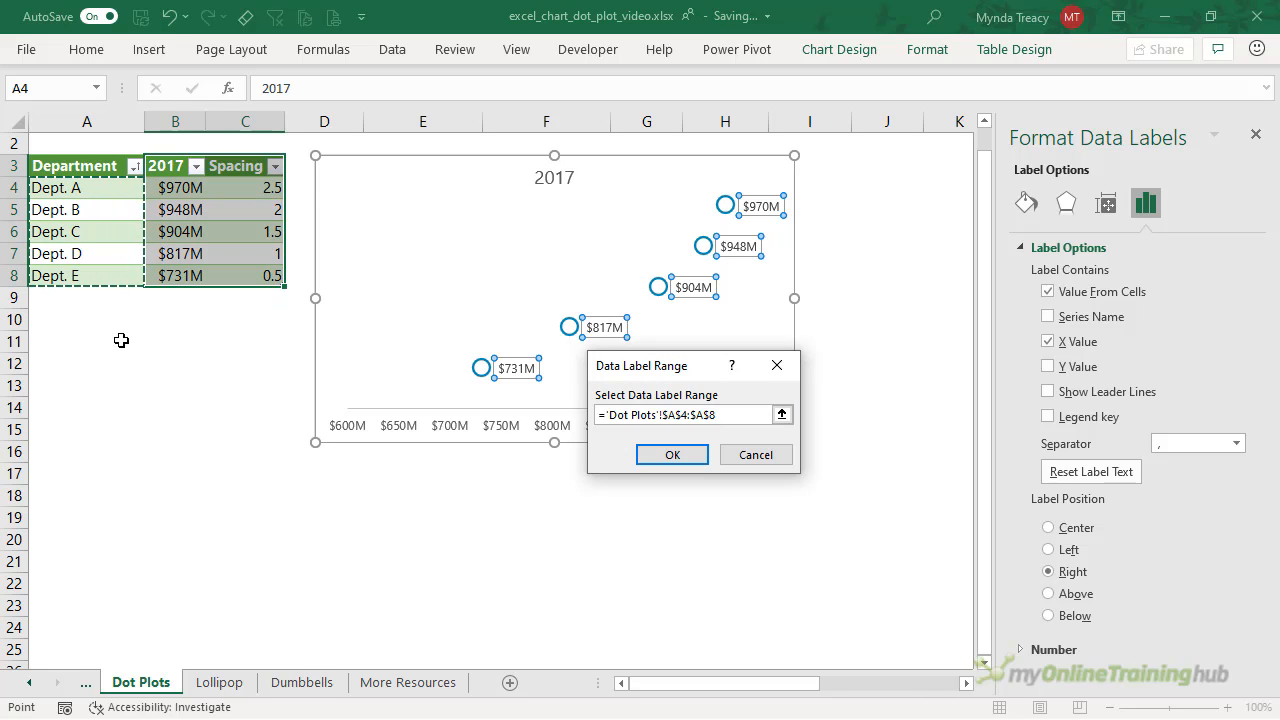
{"action": "left_click", "coordinate": [672, 455]}
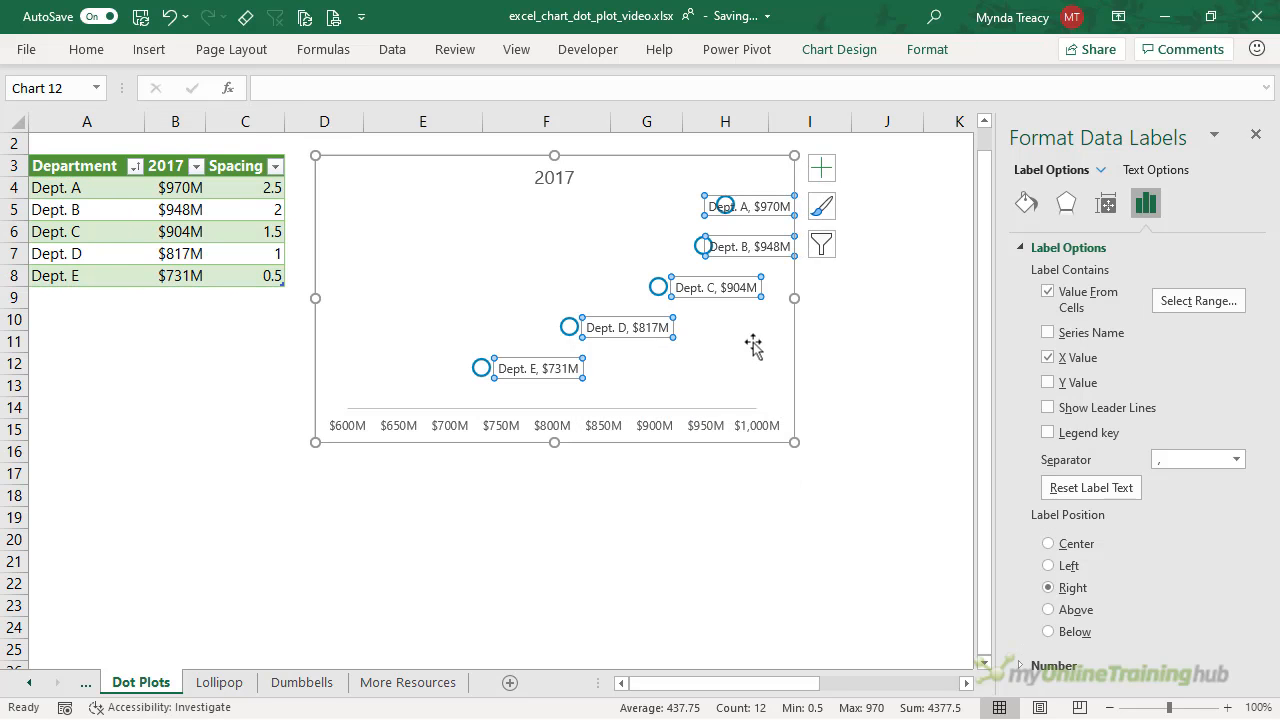
{"action": "left_click_drag", "start_coordinate": [791, 298], "coordinate": [757, 310]}
{"action": "left_click", "coordinate": [796, 309]}
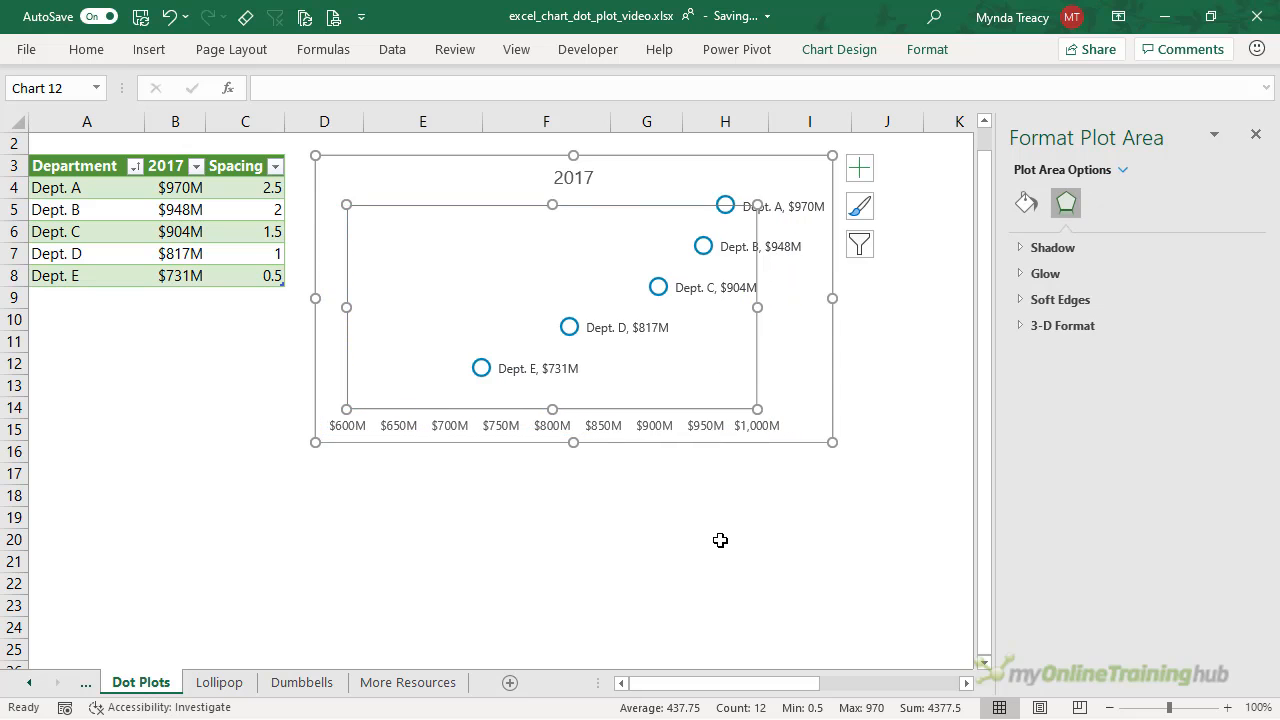
- On the Lollipop sheet, drag the Dot Plot chart left toward column A
{"action": "left_click", "coordinate": [720, 540]}
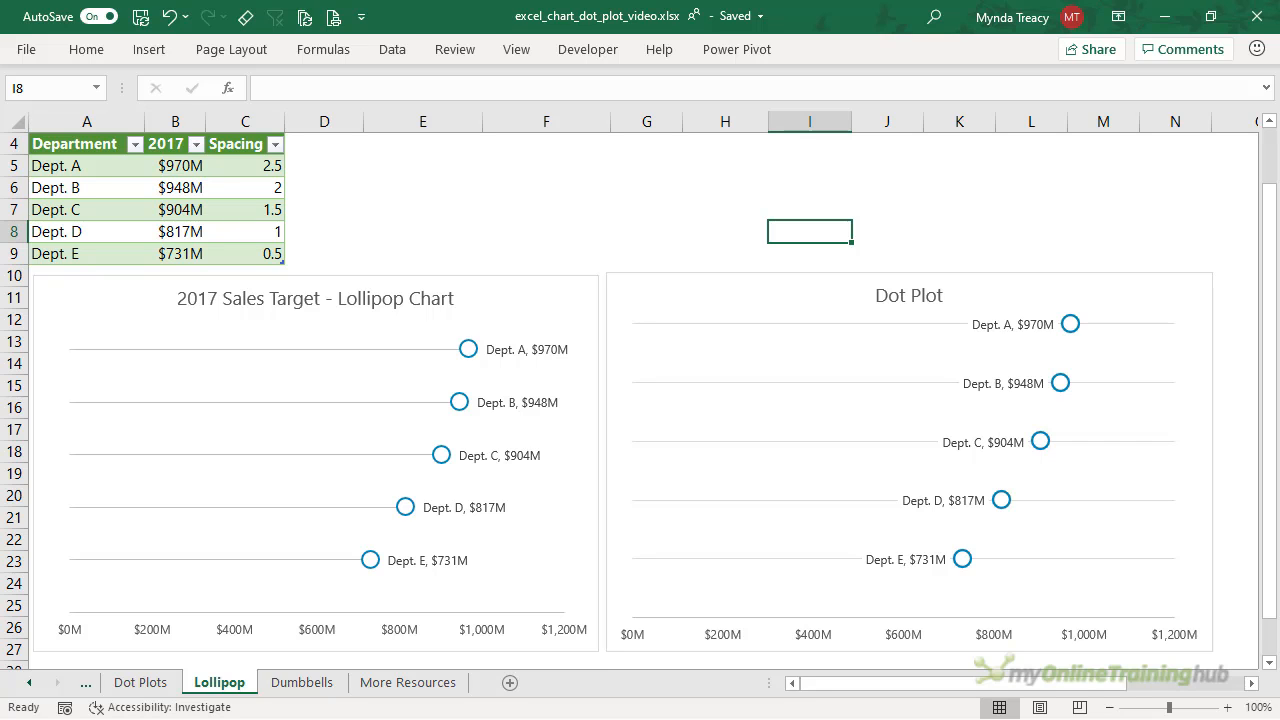
{"action": "left_click", "coordinate": [670, 308]}
{"action": "left_click_drag", "start_coordinate": [668, 287], "coordinate": [177, 310]}
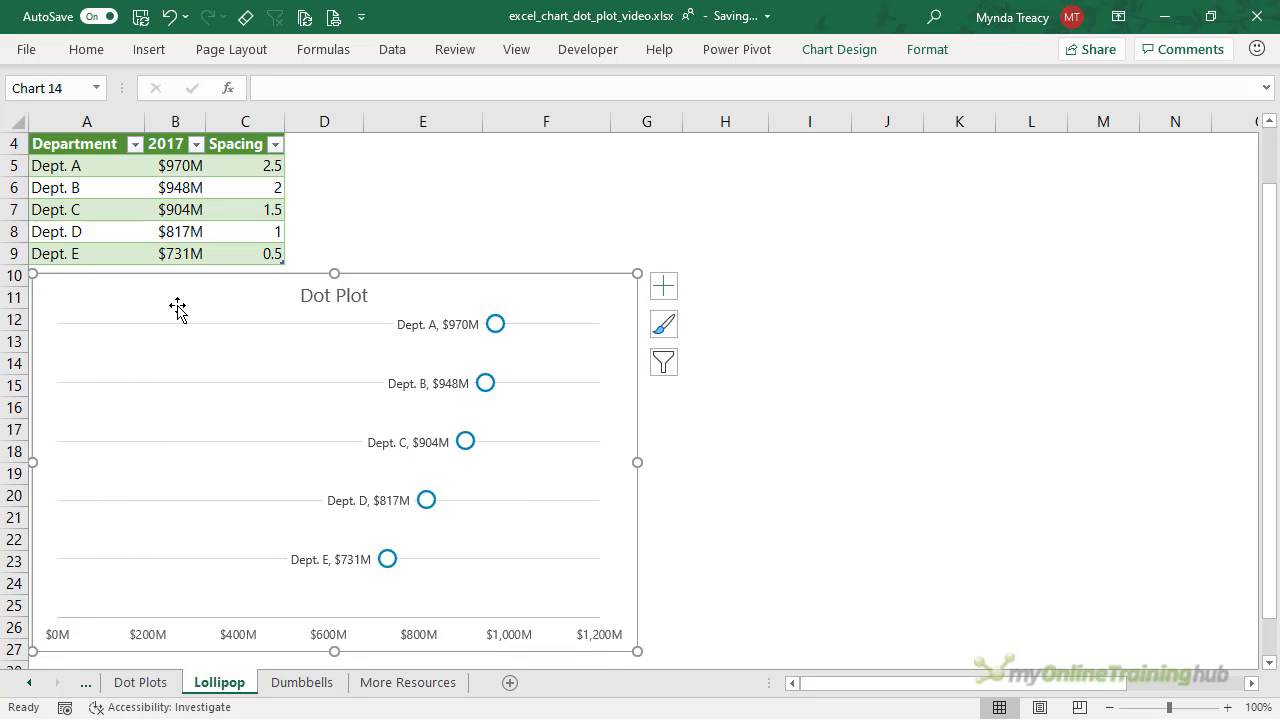
- Remove the Dot Plot gridlines and add error bars to the 2017 series
{"action": "left_click", "coordinate": [666, 287]}
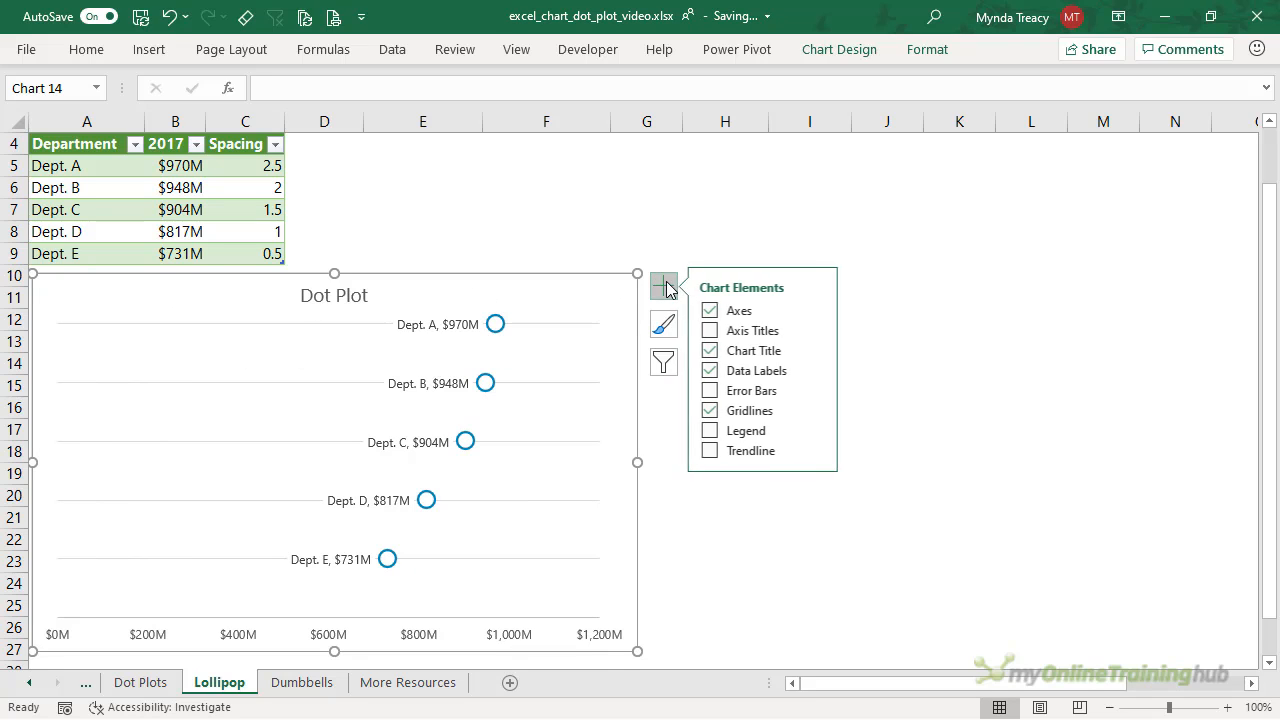
{"action": "left_click", "coordinate": [714, 410]}
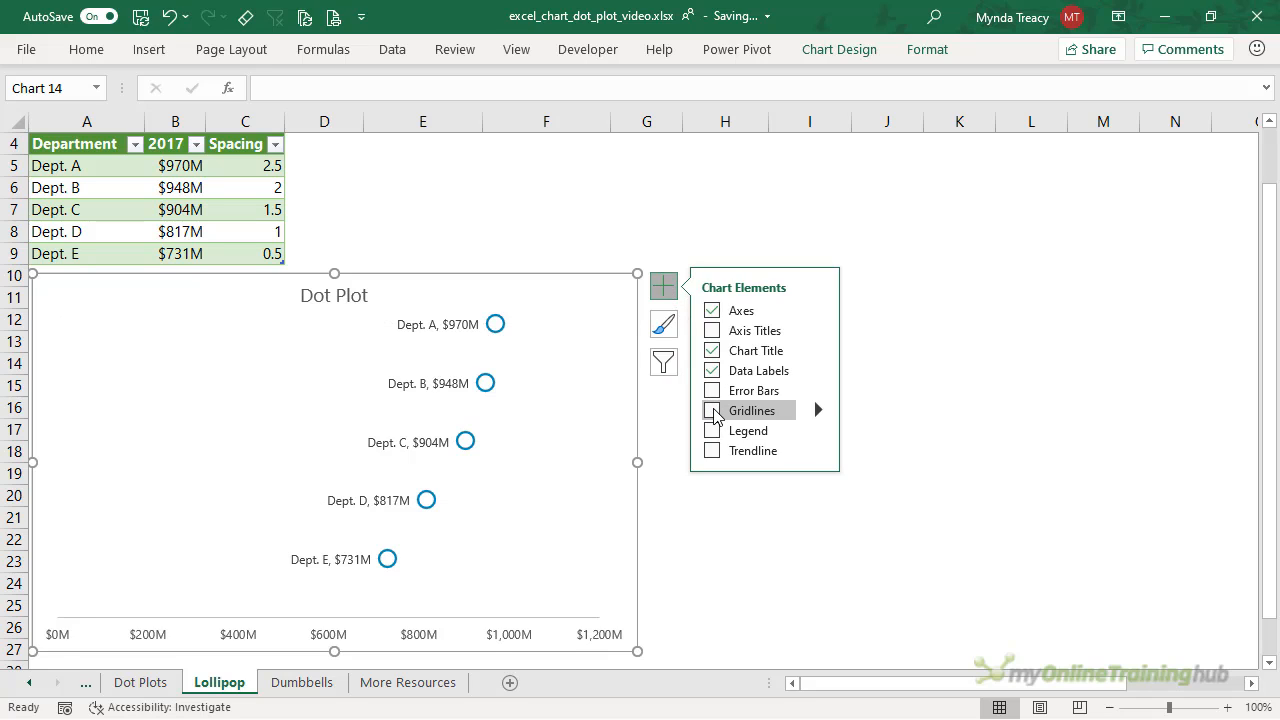
{"action": "left_click", "coordinate": [495, 326]}
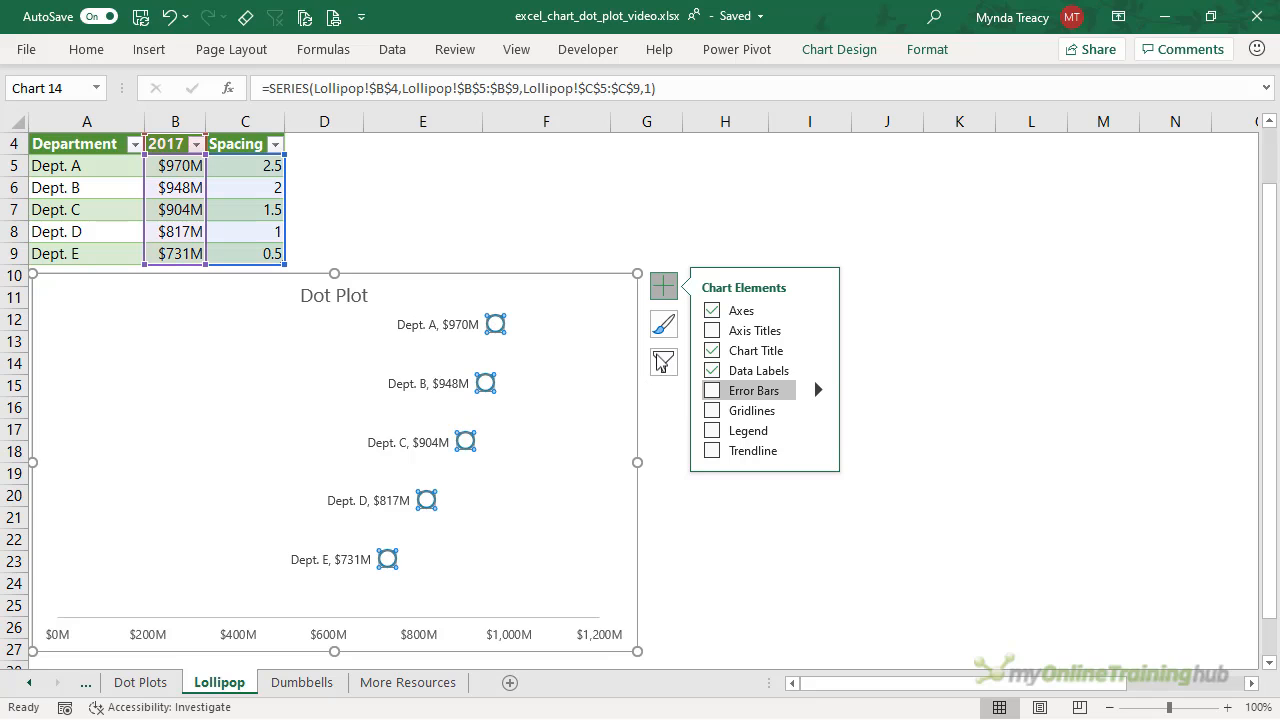
{"action": "left_click", "coordinate": [819, 390]}
{"action": "left_click", "coordinate": [890, 467]}
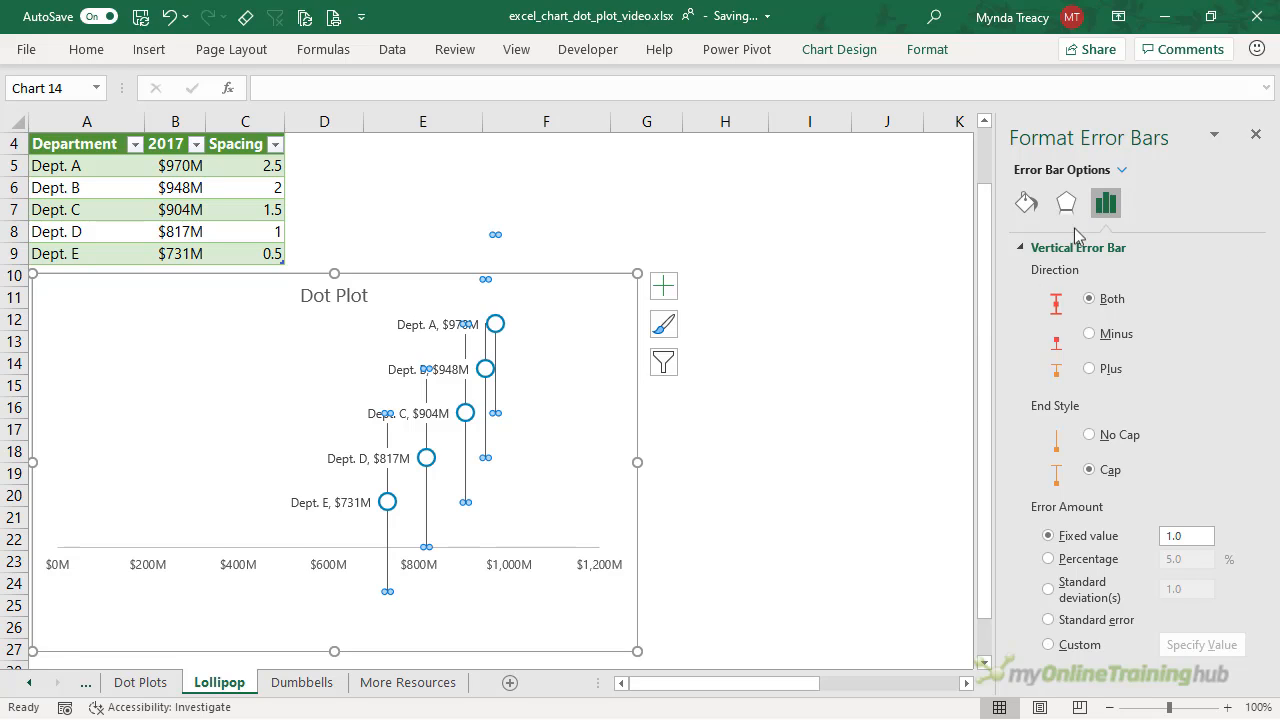
- Set the horizontal error bars to Minus, No Cap, 100% so they reach $0M
{"action": "left_click", "coordinate": [1123, 169]}
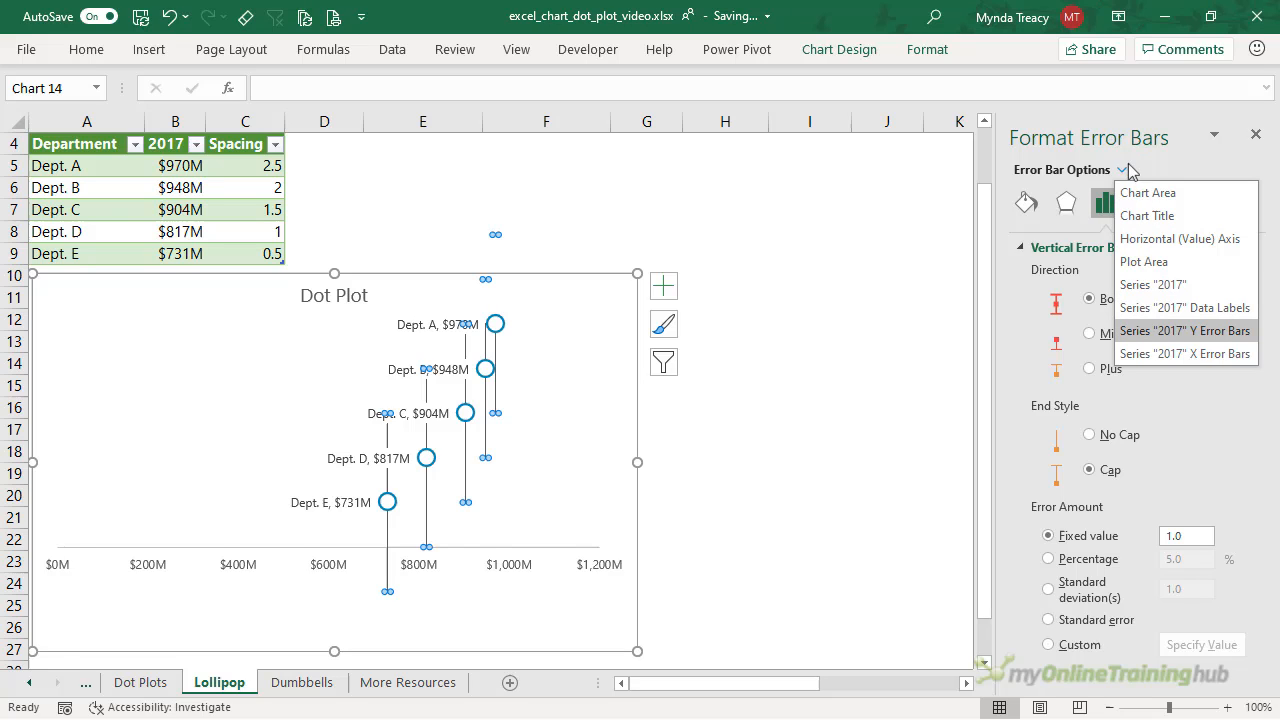
{"action": "left_click", "coordinate": [1213, 362]}
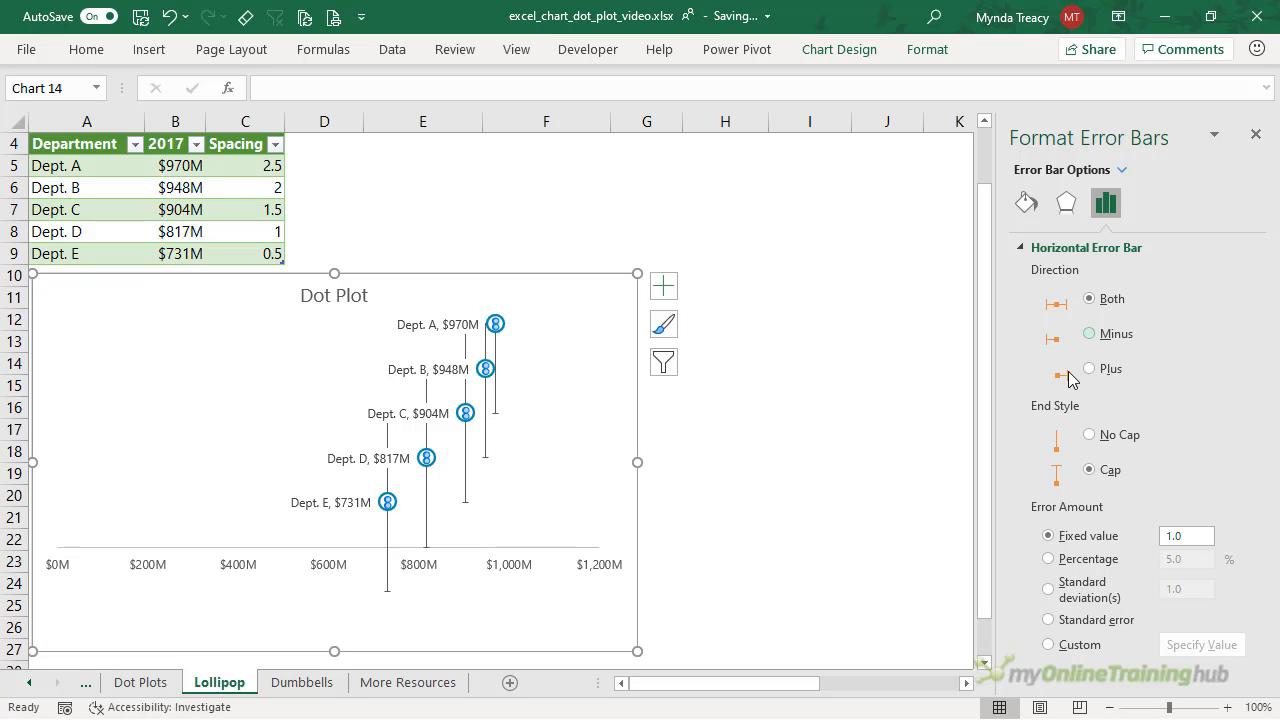
{"action": "left_click", "coordinate": [1090, 336]}
{"action": "left_click", "coordinate": [1090, 437]}
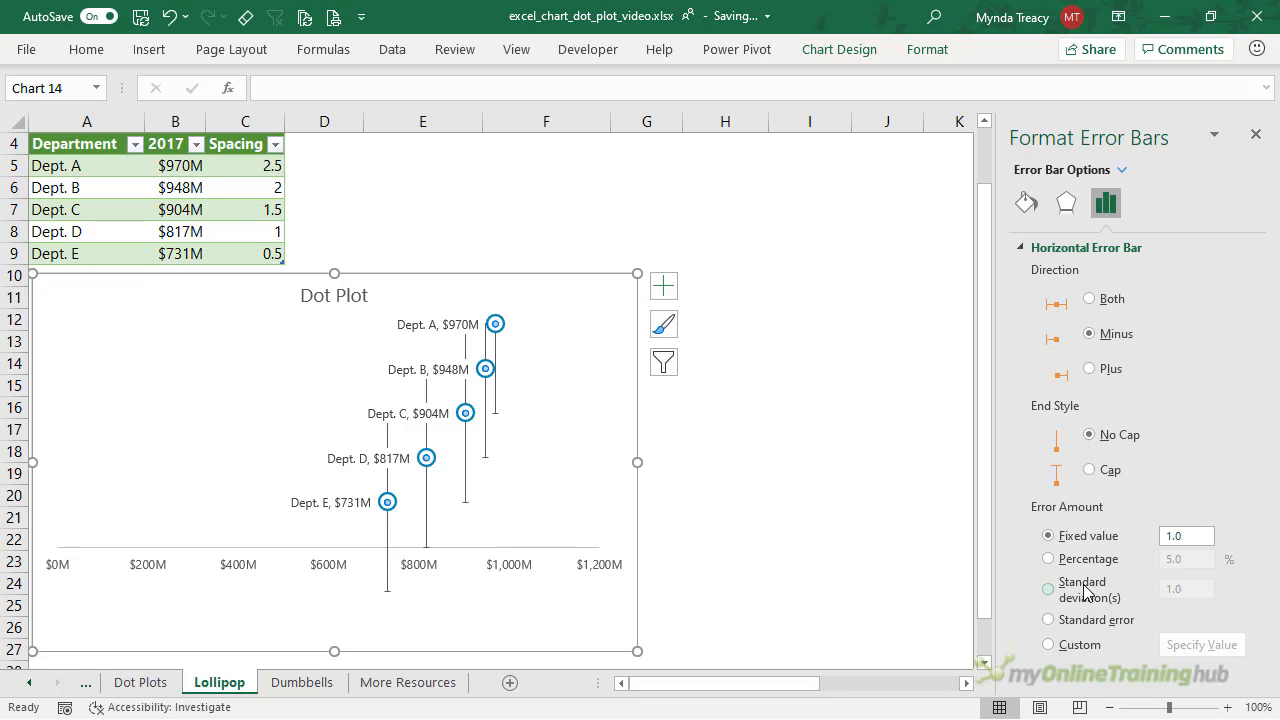
{"action": "left_click", "coordinate": [1062, 560]}
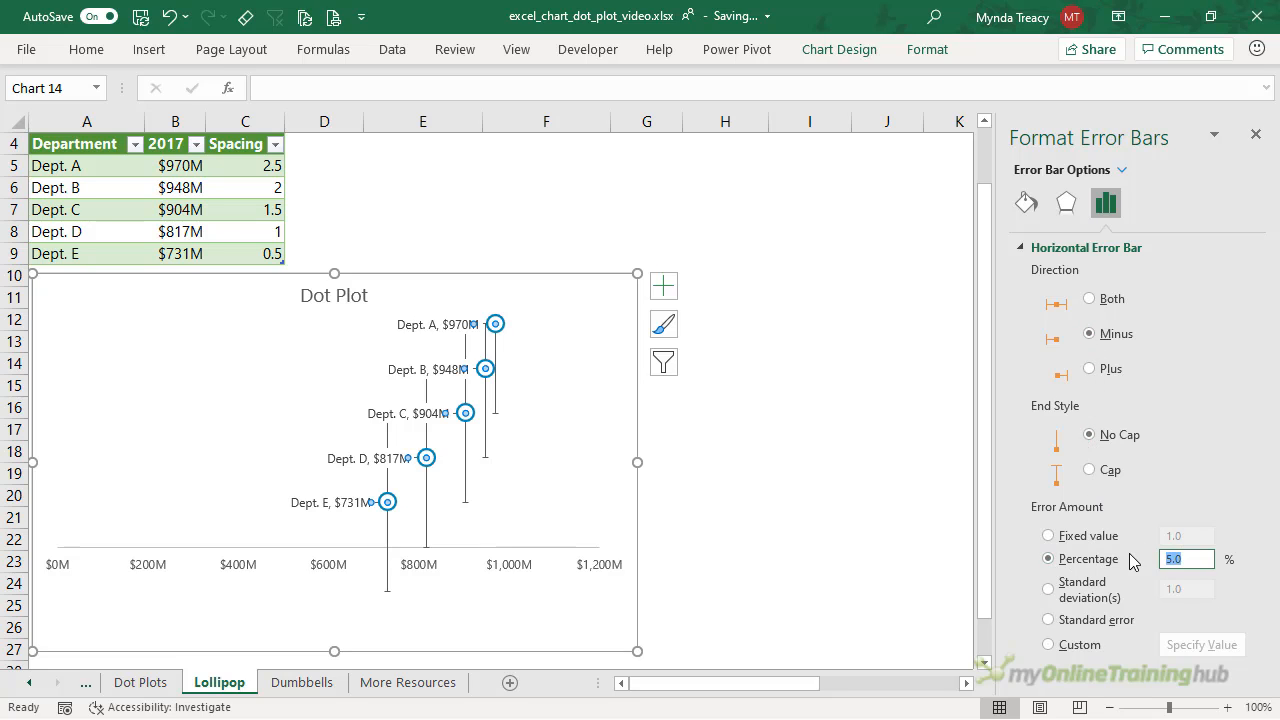
{"action": "key", "text": "Return"}
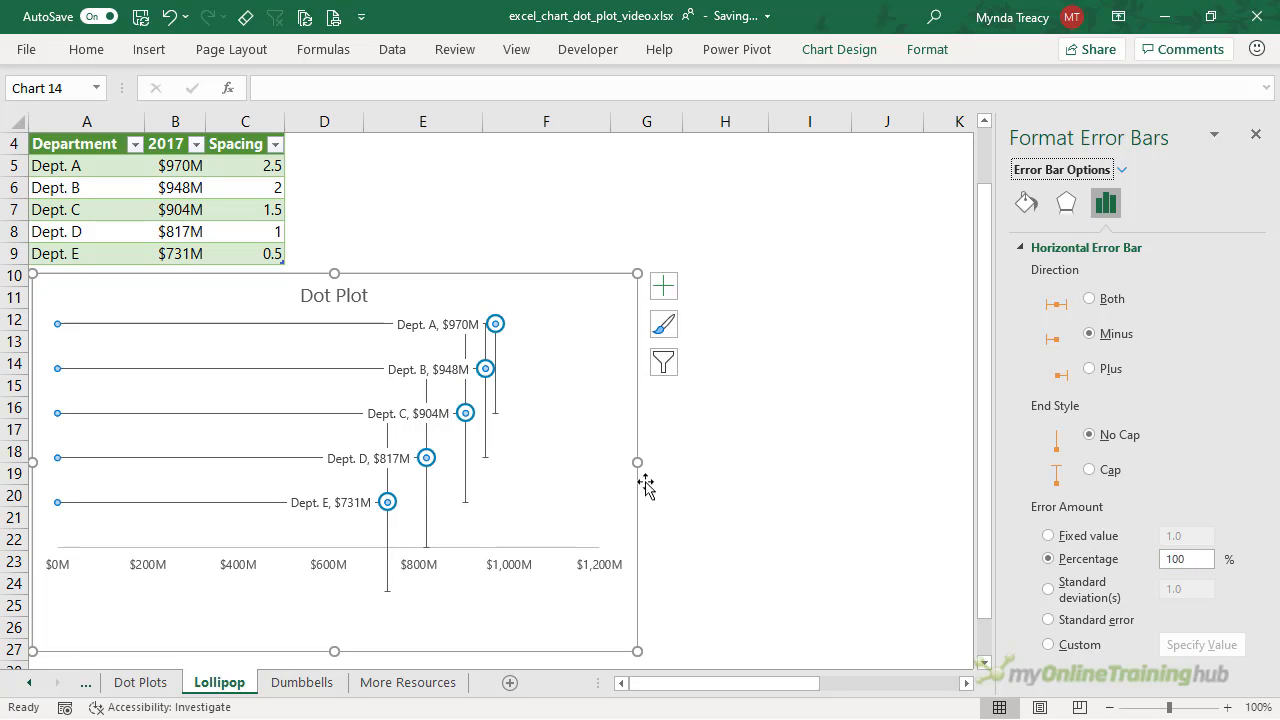
- Delete the vertical error bars and place the data labels right of the circles
{"action": "left_click", "coordinate": [467, 456]}
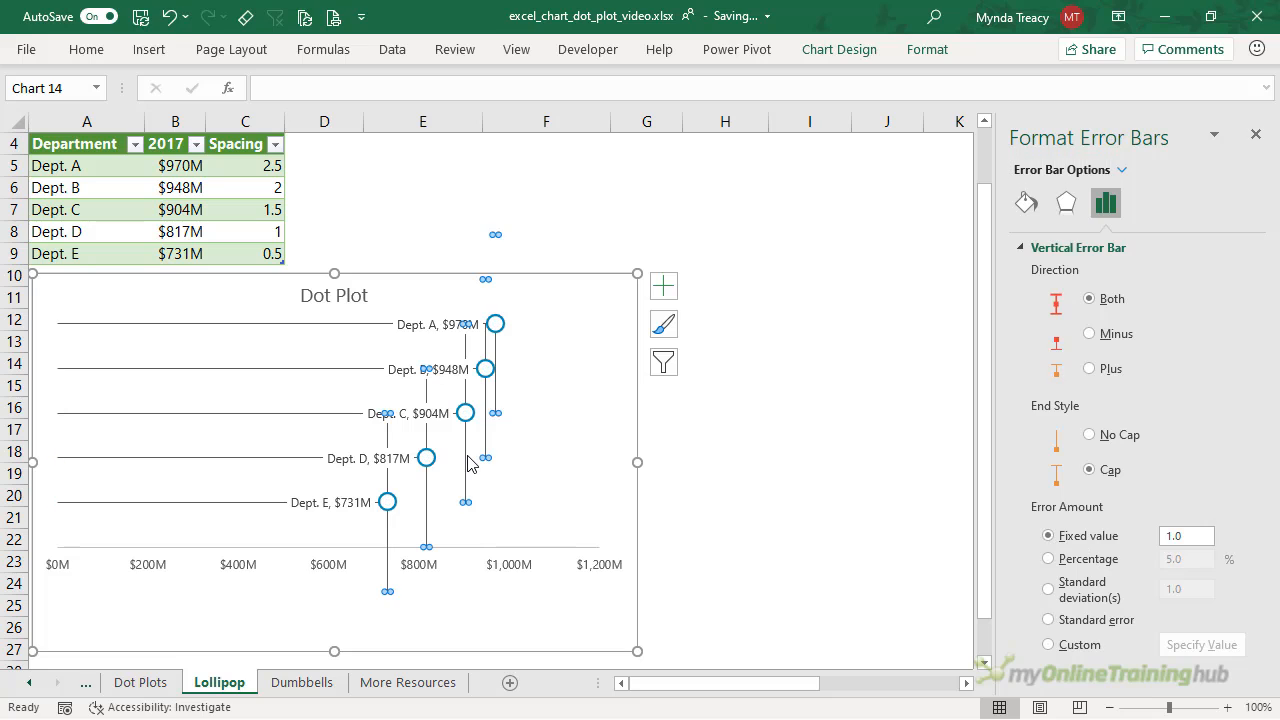
{"action": "key", "text": "Delete"}
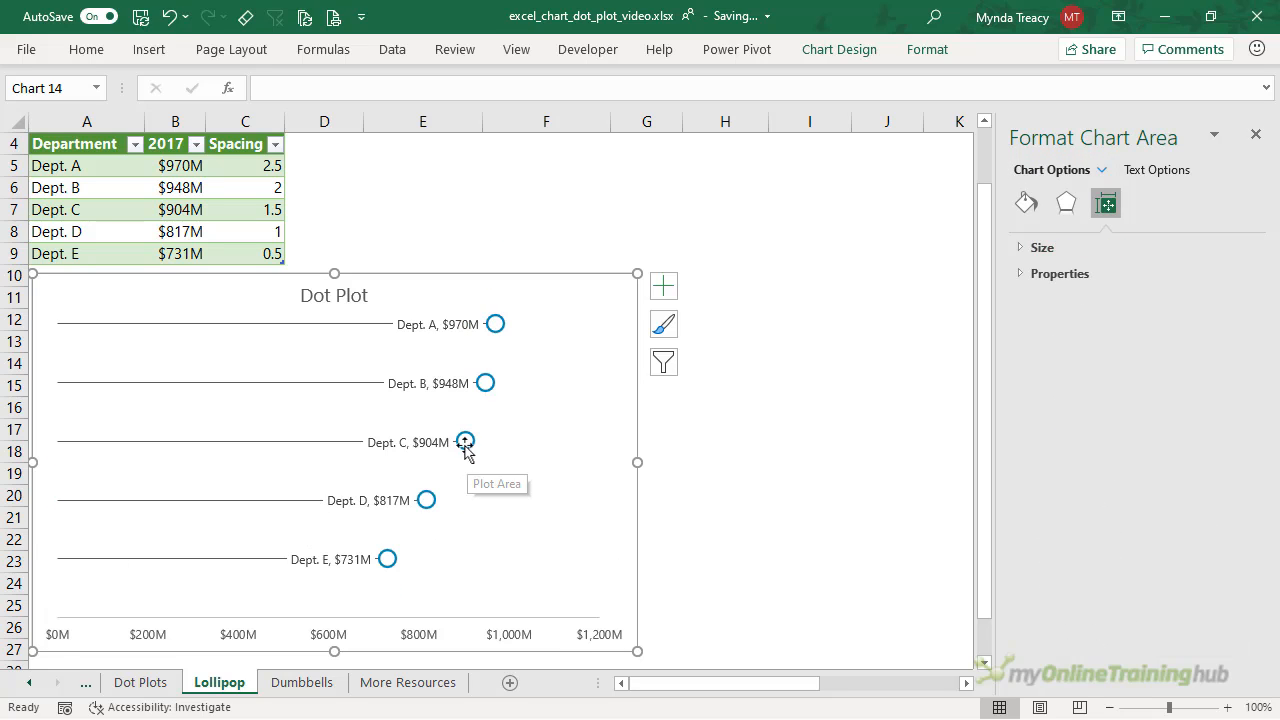
{"action": "left_click", "coordinate": [434, 328]}
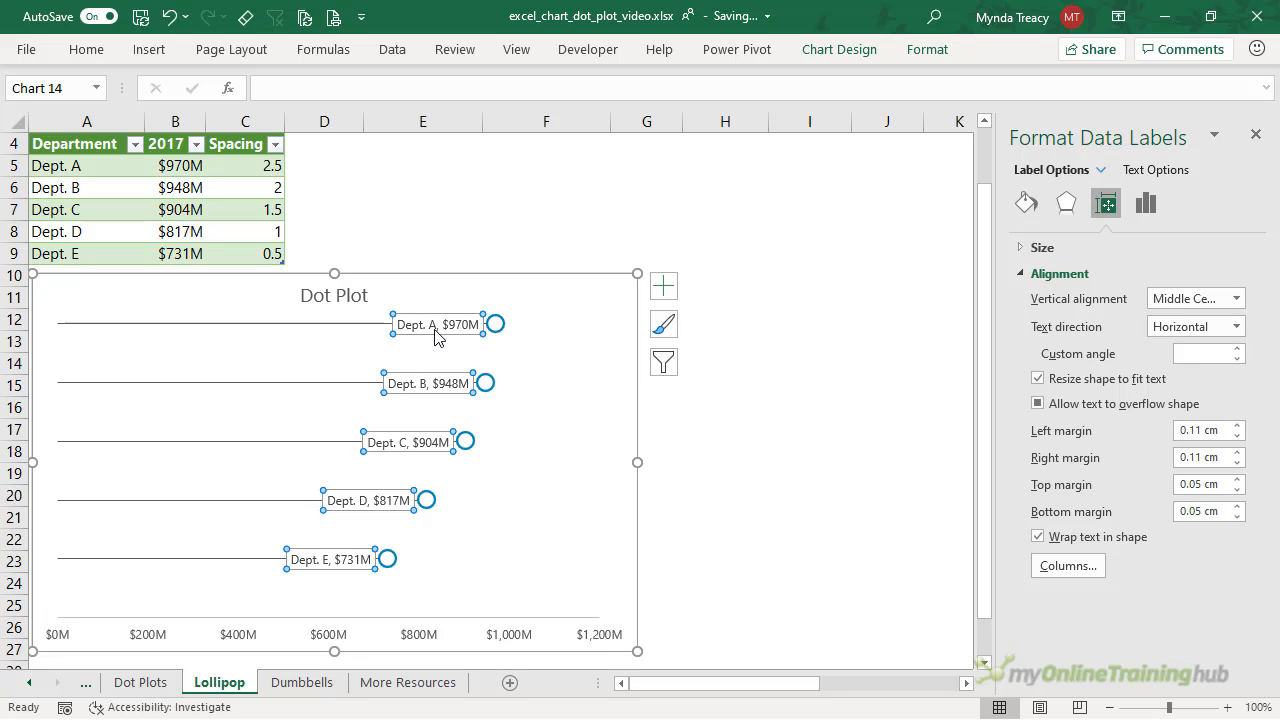
{"action": "left_click", "coordinate": [1145, 206]}
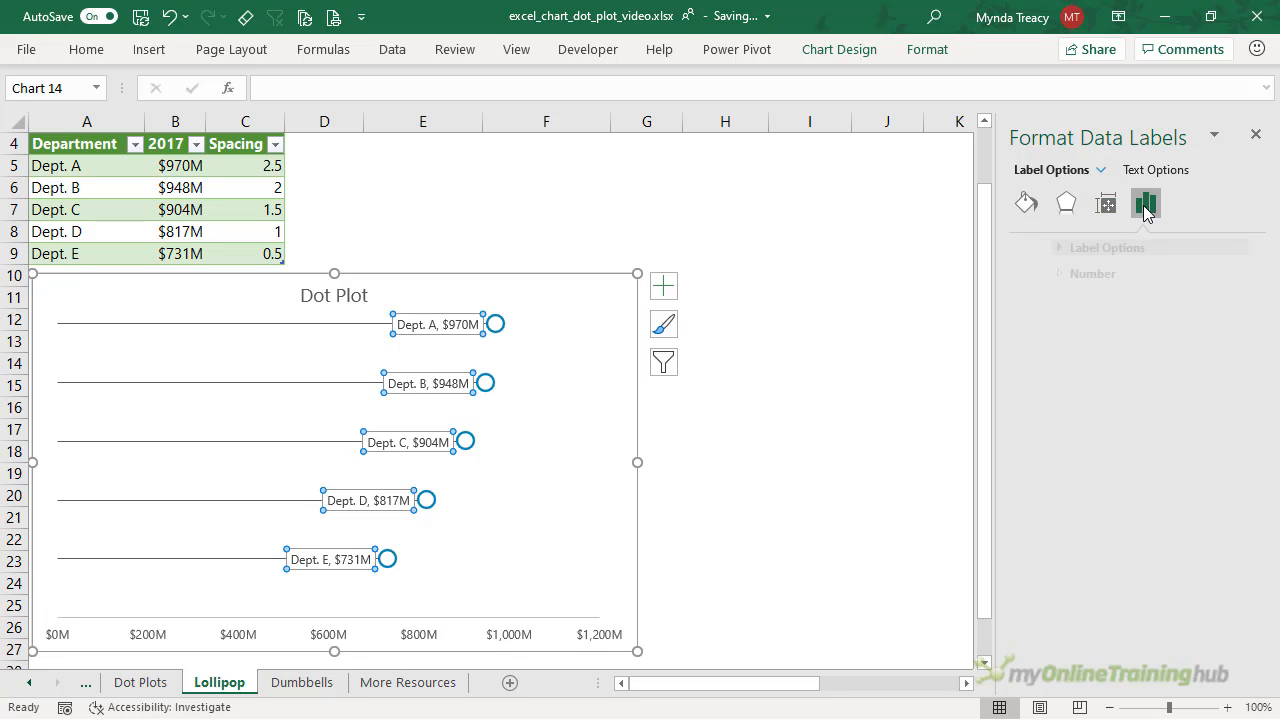
{"action": "left_click", "coordinate": [1062, 248]}
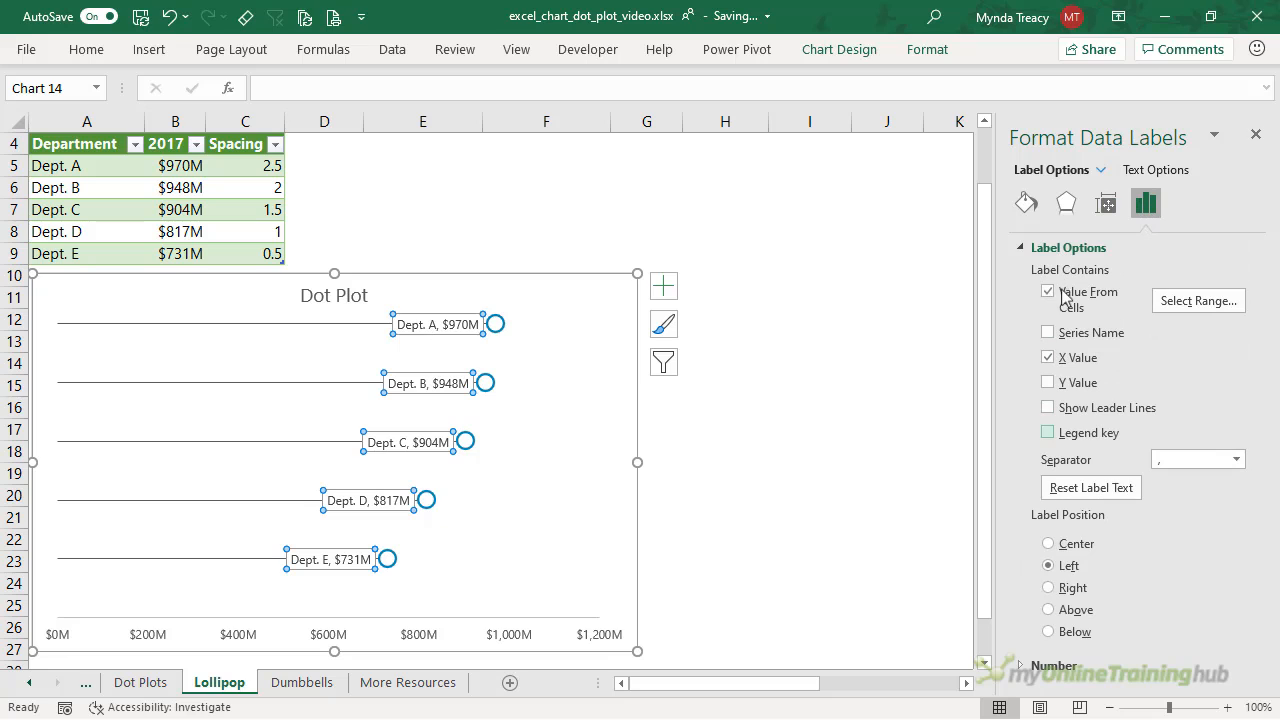
{"action": "left_click", "coordinate": [1086, 588]}
- Retitle the chart 'Lollipop'
{"action": "left_click", "coordinate": [832, 470]}
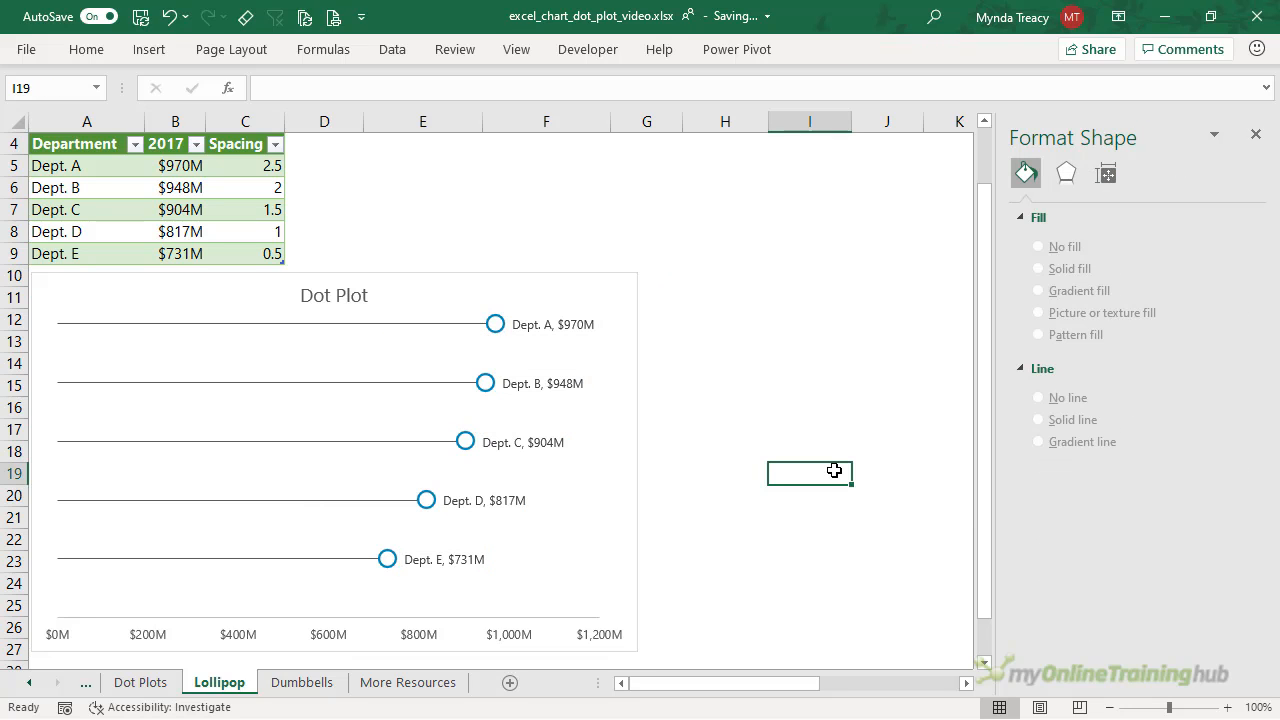
{"action": "left_click", "coordinate": [320, 296]}
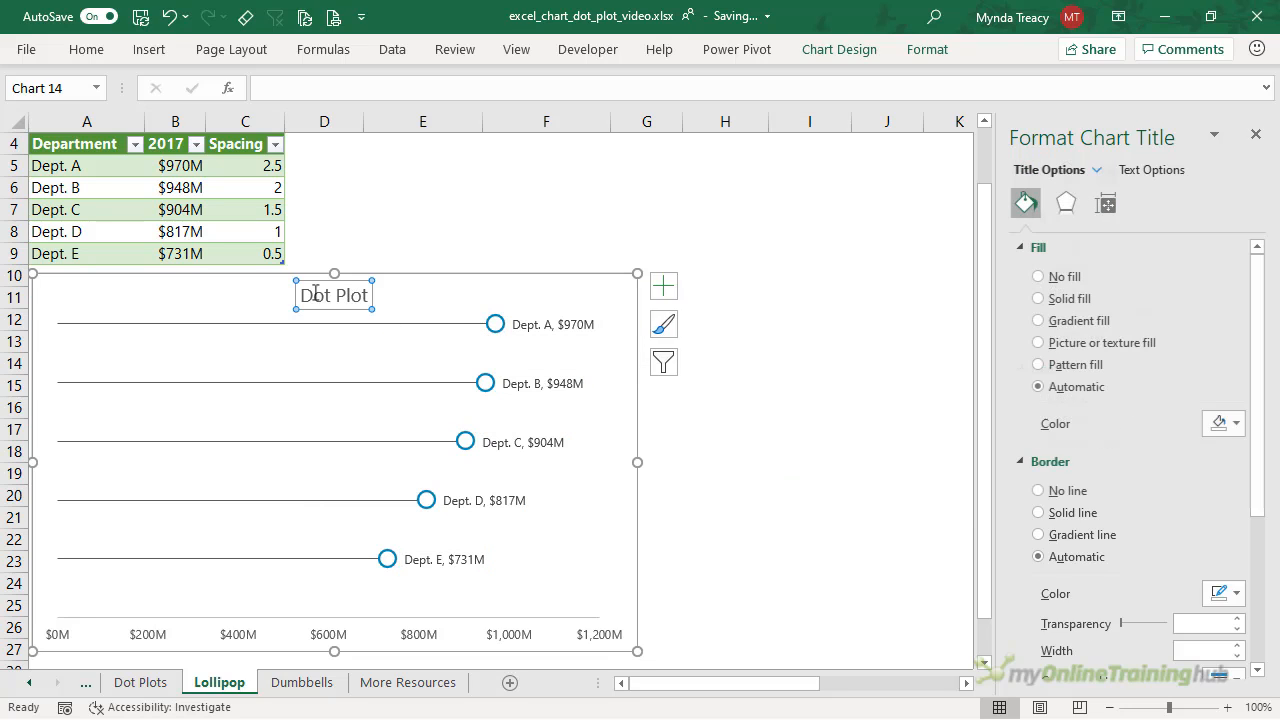
{"action": "double_click", "coordinate": [307, 297]}
{"action": "key", "text": "ctrl+a"}
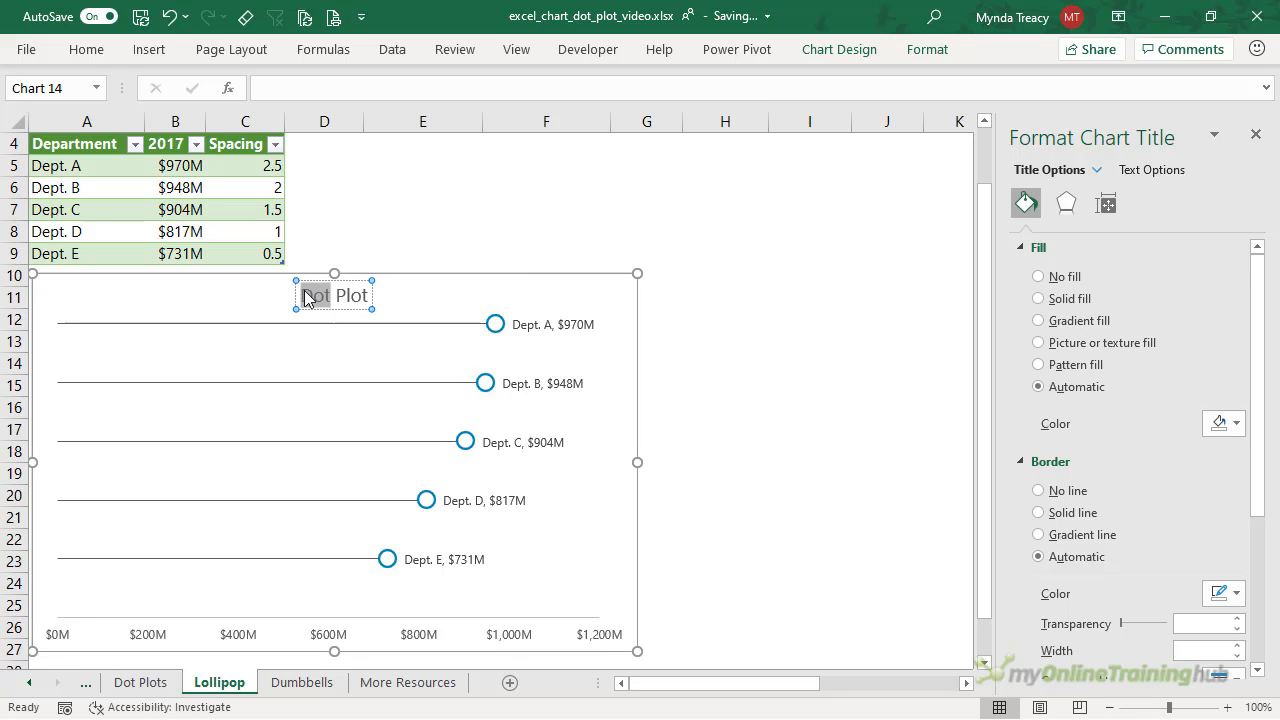
{"action": "type", "text": "Lollipop"}
{"action": "key", "text": "Escape"}
{"action": "key", "text": "Escape"}
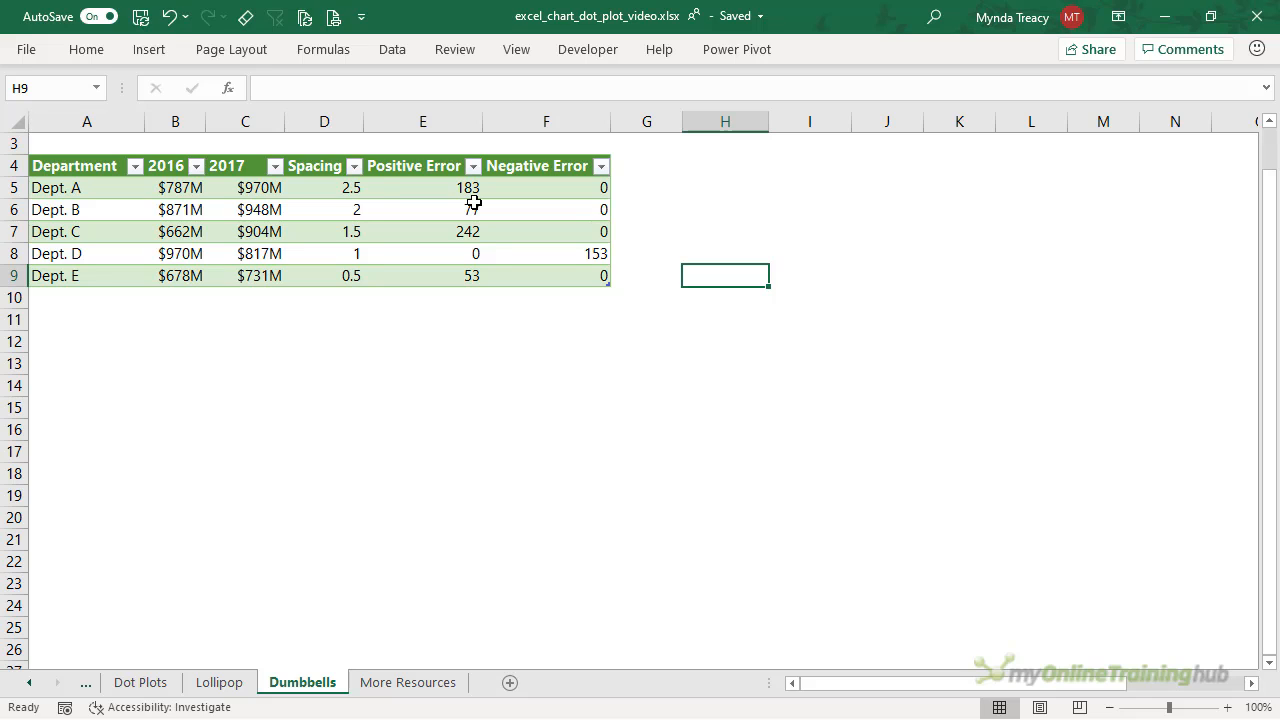
- Inspect the Positive and Negative Error formulas in E5 and F5, then select C4:D9
{"action": "left_click", "coordinate": [380, 187]}
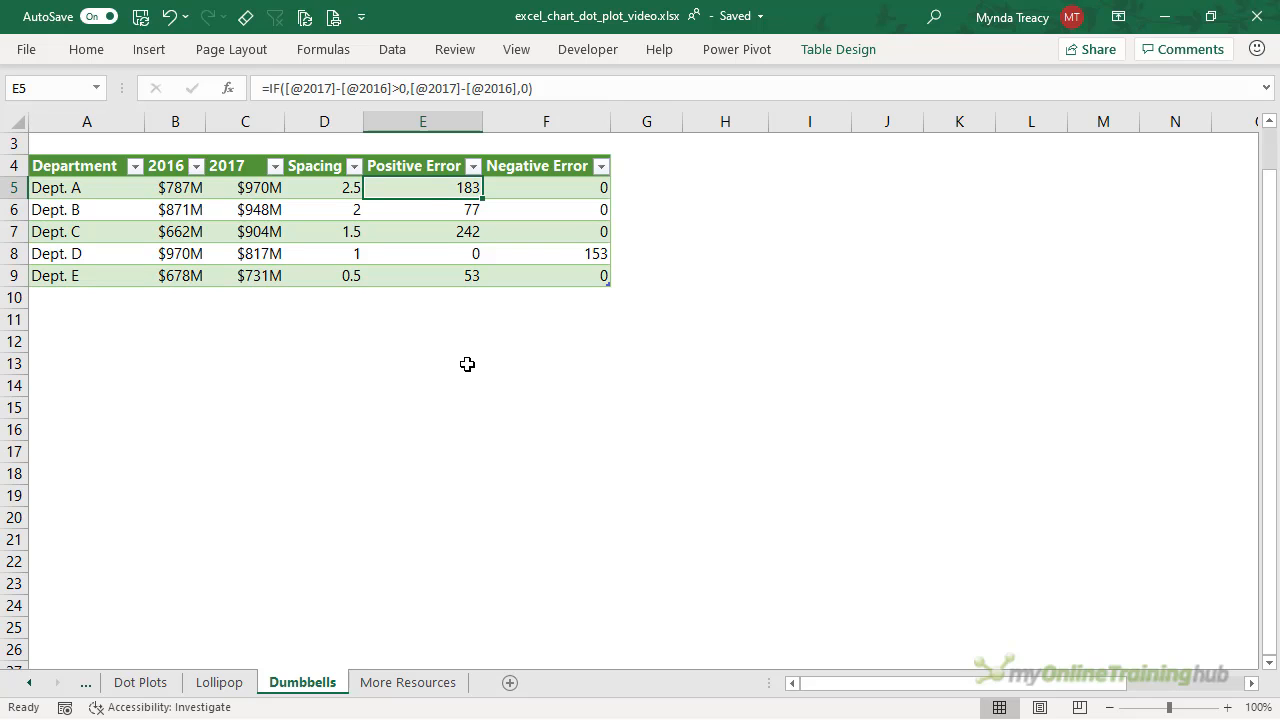
{"action": "left_click_drag", "start_coordinate": [429, 187], "coordinate": [430, 270]}
{"action": "left_click_drag", "start_coordinate": [503, 190], "coordinate": [507, 278]}
{"action": "left_click", "coordinate": [423, 187]}
{"action": "key", "text": "Right"}
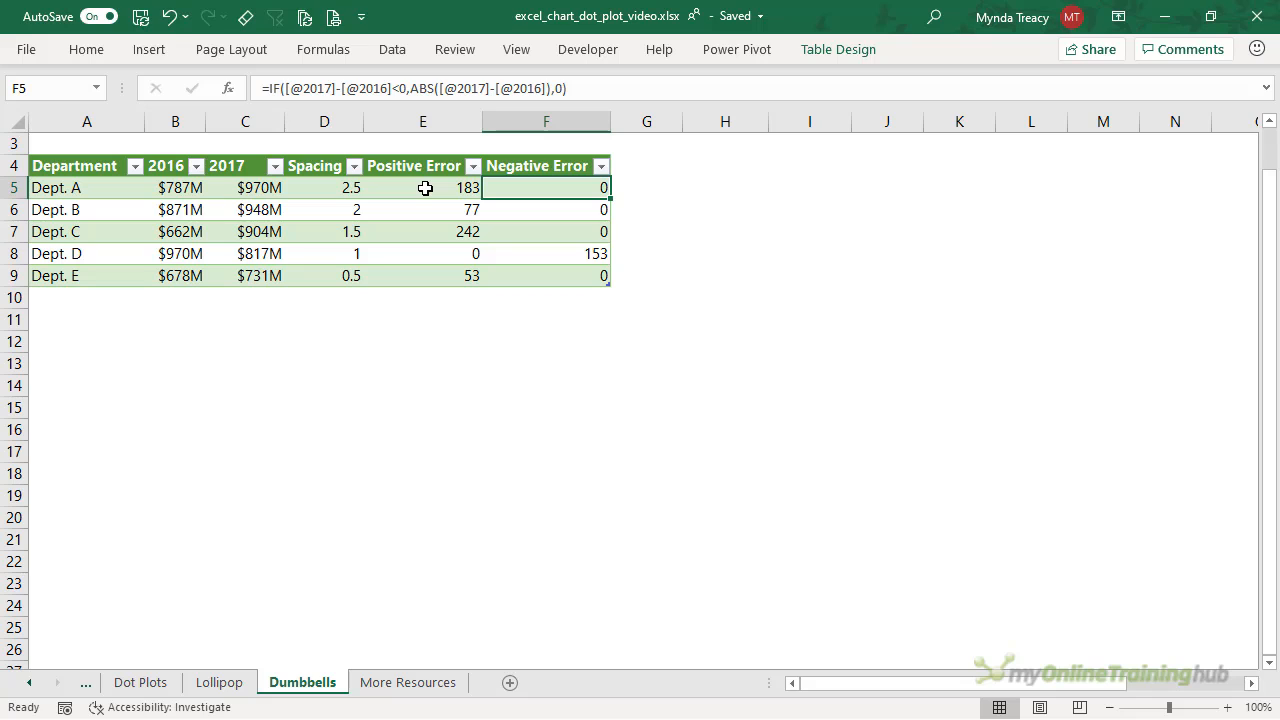
{"action": "left_click_drag", "start_coordinate": [244, 168], "coordinate": [316, 277]}
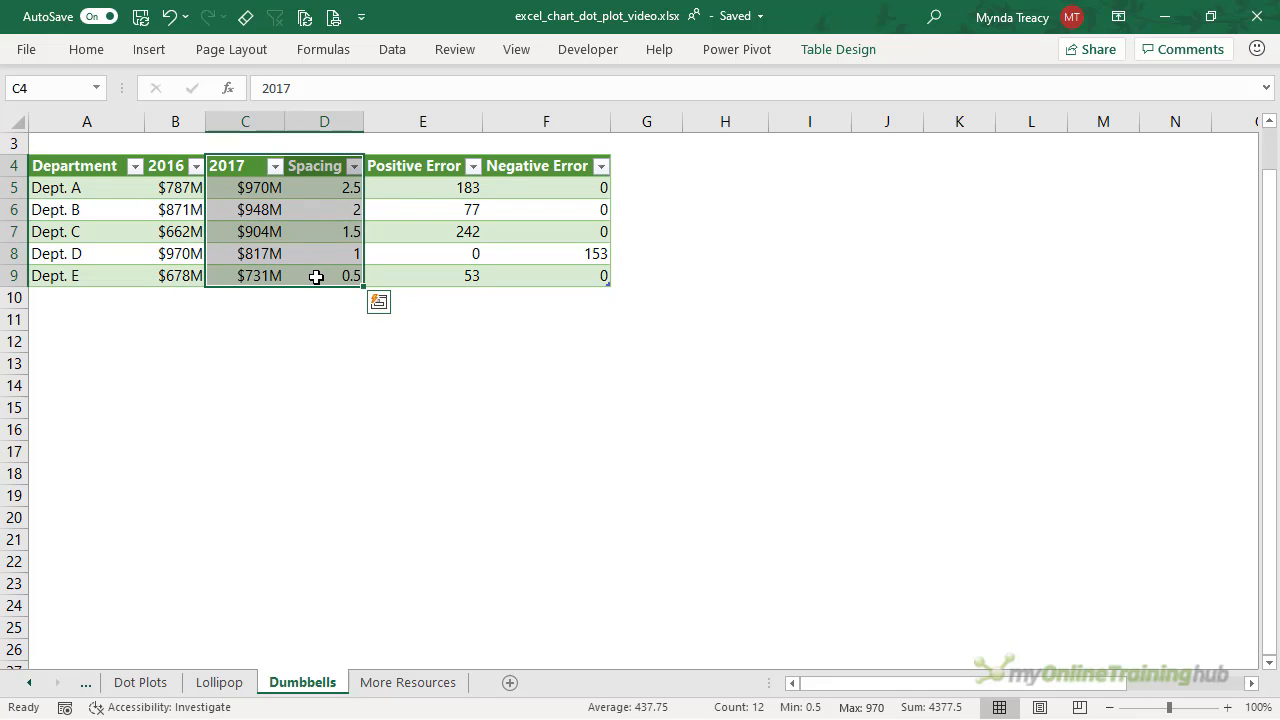
- Insert a plain scatter chart from the selected data
{"action": "left_click", "coordinate": [149, 49]}
{"action": "left_click", "coordinate": [570, 125]}
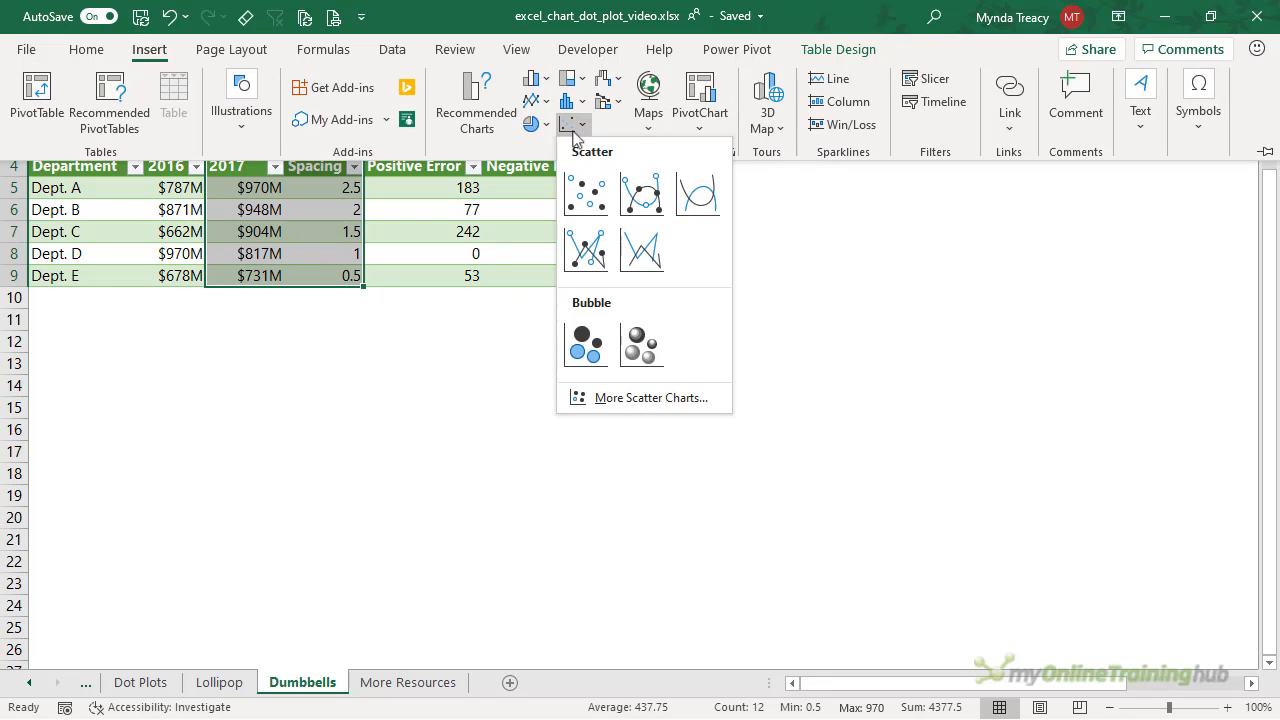
{"action": "left_click", "coordinate": [586, 192]}
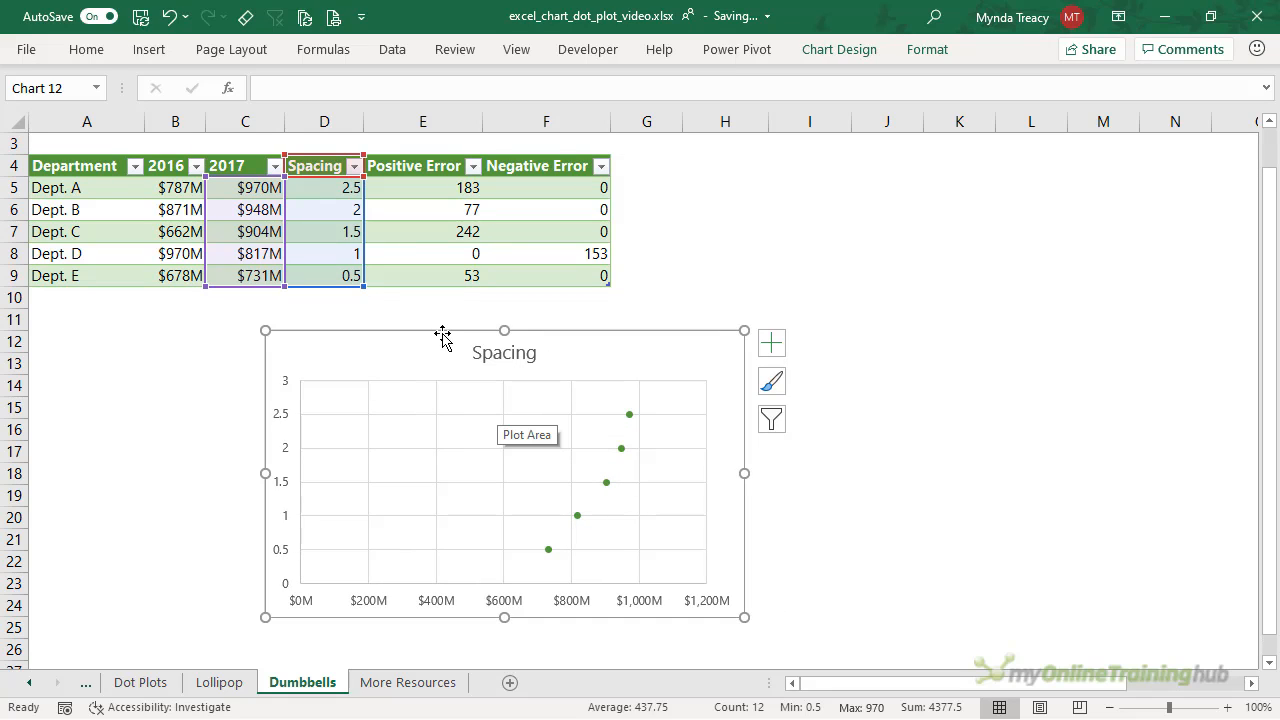
- Add a 2016 series with X values B5:B9 and Y values D5:D9
{"action": "right_click", "coordinate": [477, 391]}
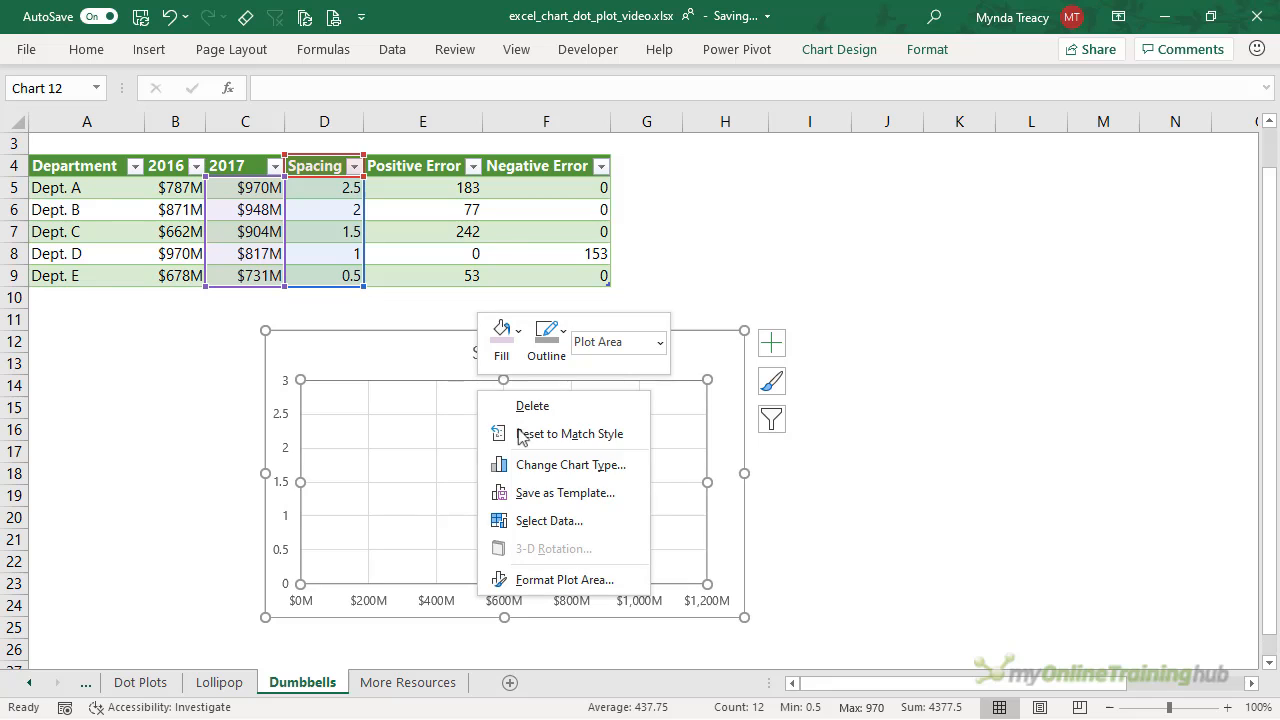
{"action": "left_click", "coordinate": [608, 520]}
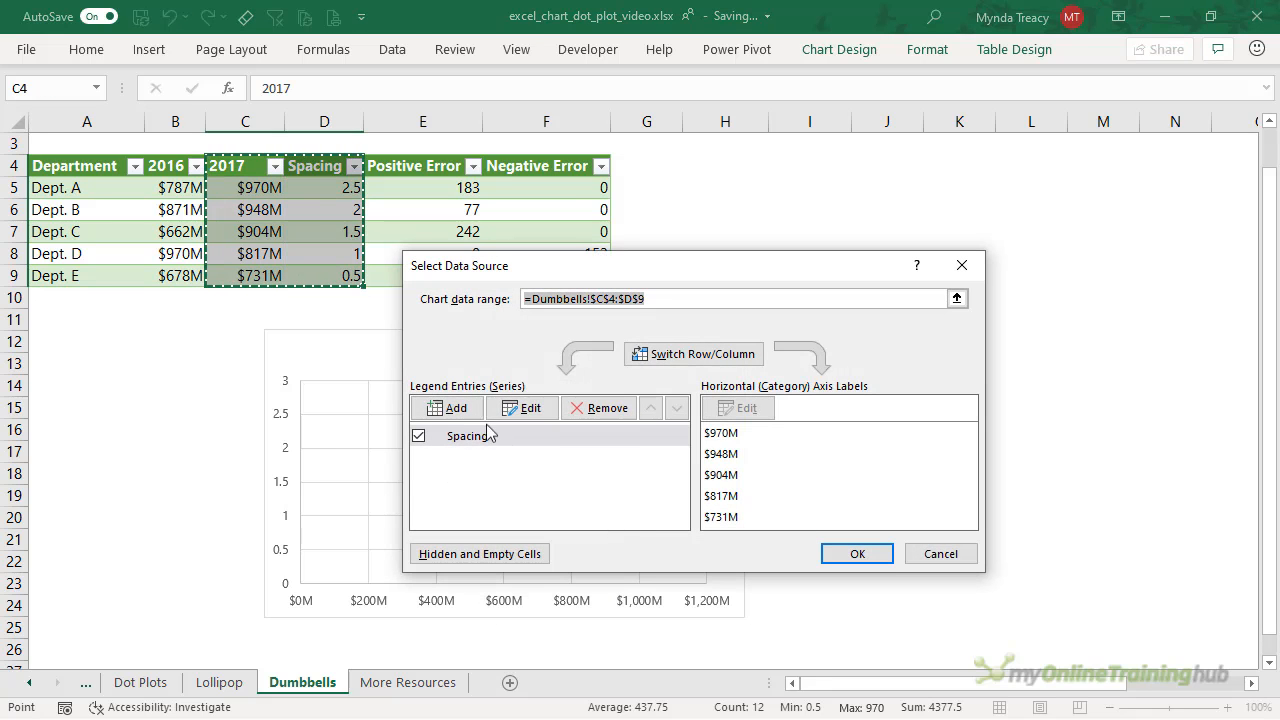
{"action": "left_click", "coordinate": [449, 408]}
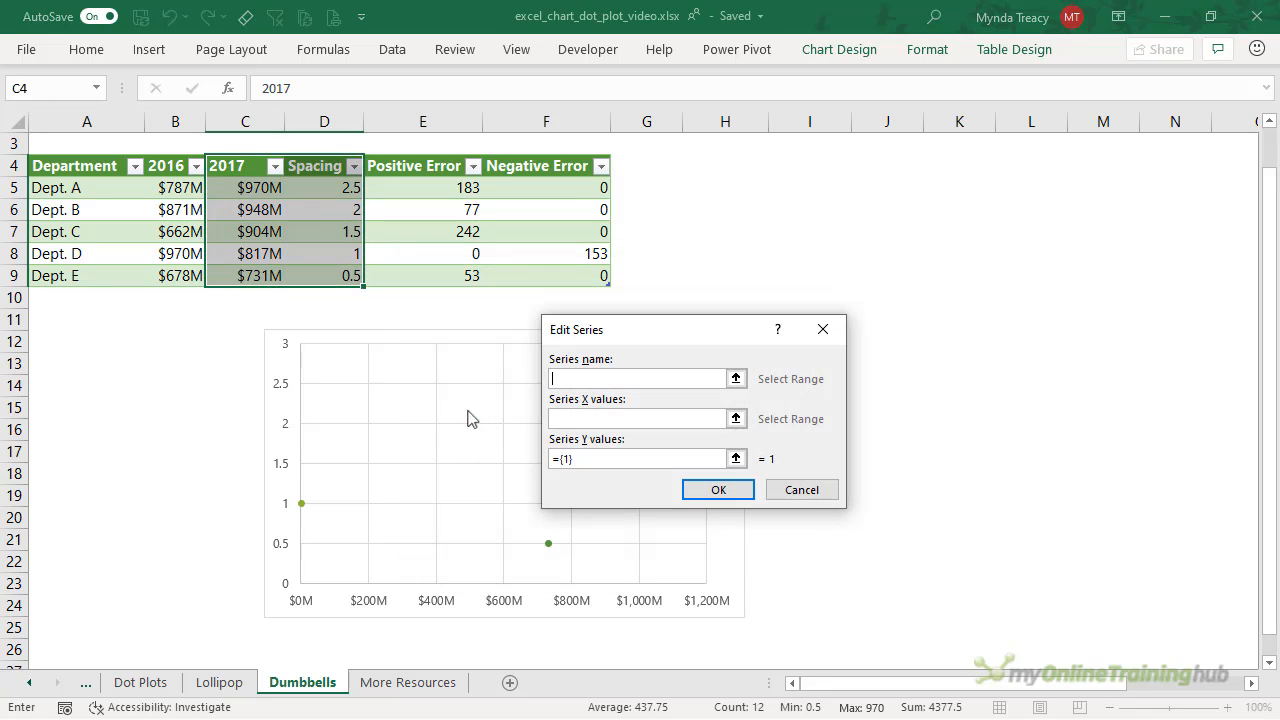
{"action": "left_click", "coordinate": [165, 171]}
{"action": "left_click", "coordinate": [592, 418]}
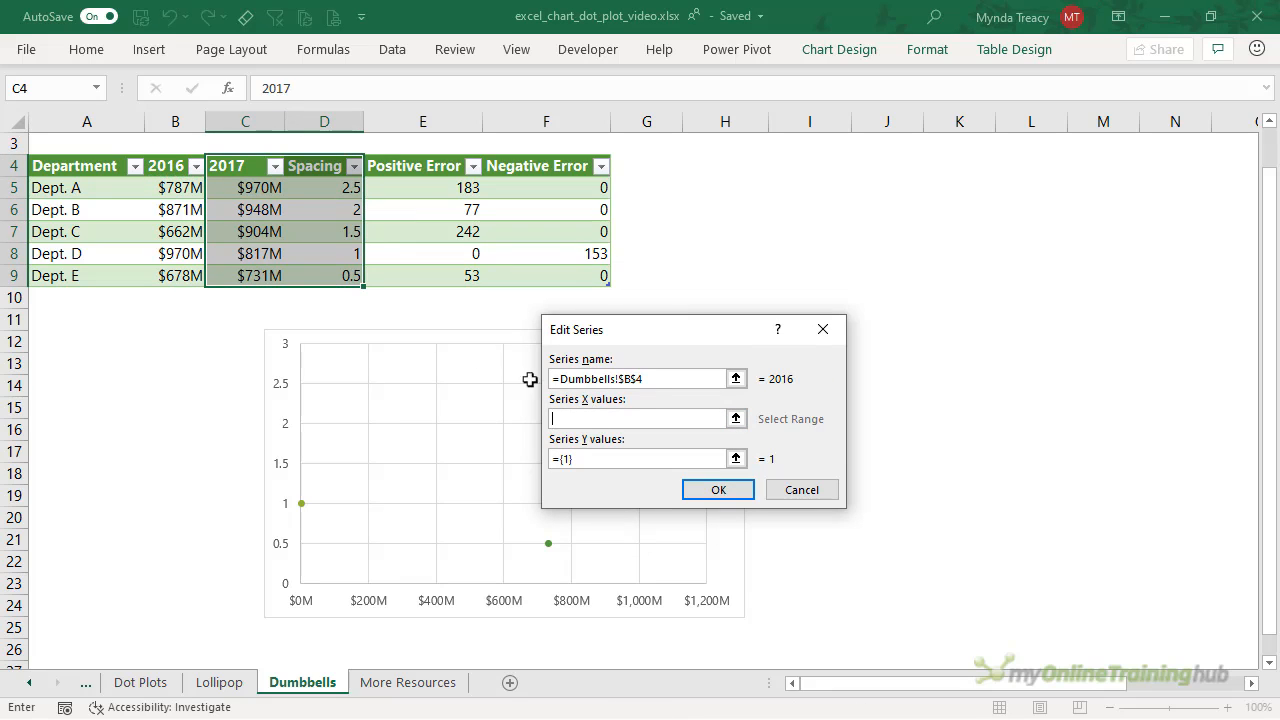
{"action": "left_click_drag", "start_coordinate": [177, 187], "coordinate": [187, 285]}
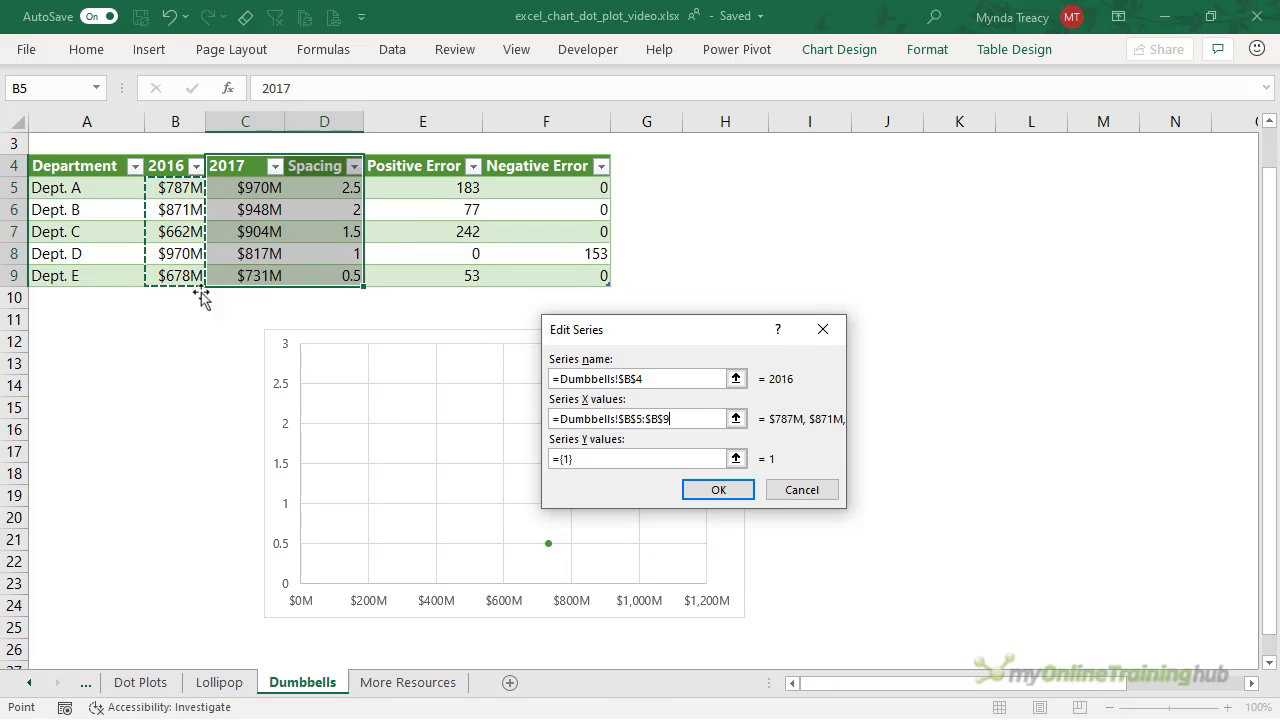
{"action": "left_click_drag", "start_coordinate": [724, 457], "coordinate": [527, 460]}
{"action": "key", "text": "BackSpace"}
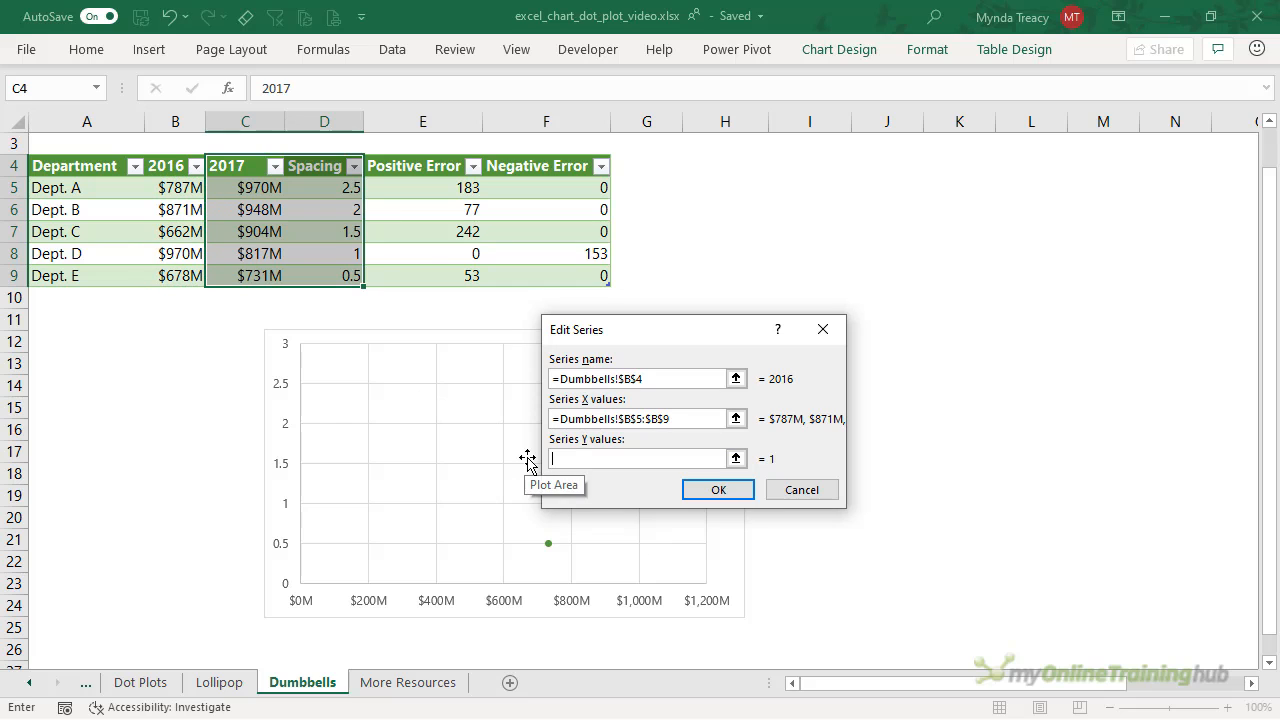
{"action": "left_click_drag", "start_coordinate": [337, 187], "coordinate": [333, 286]}
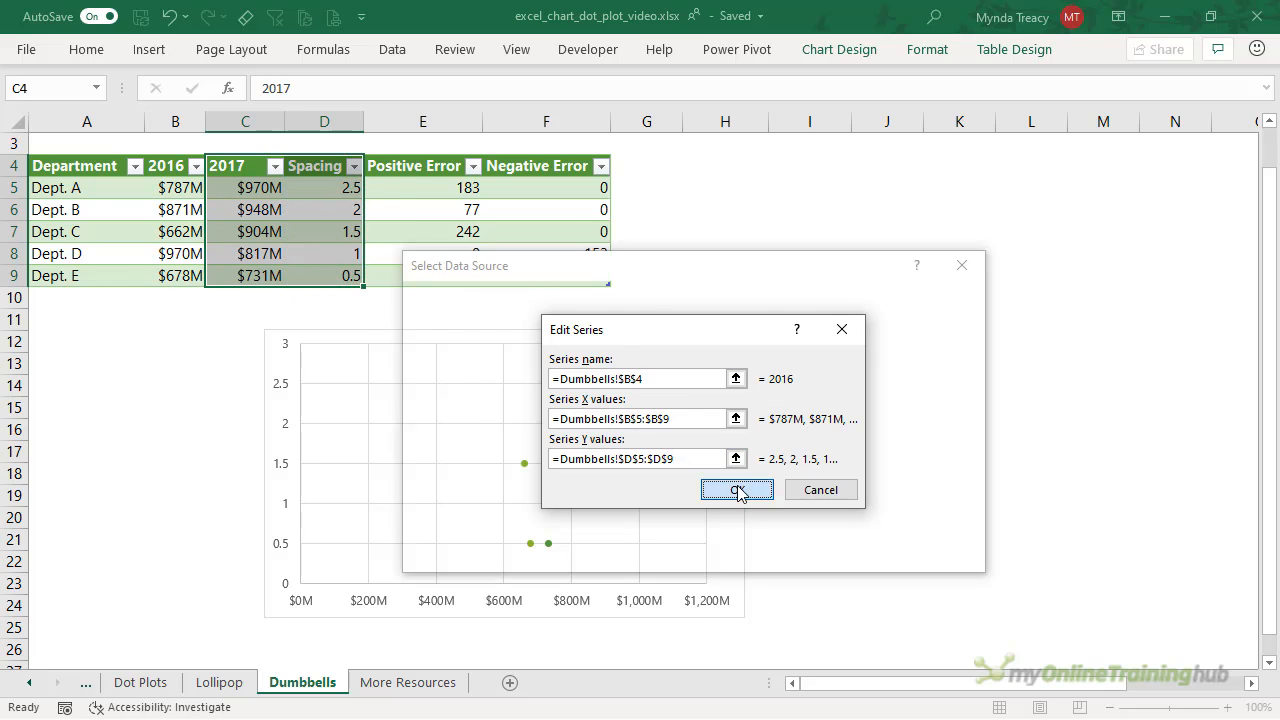
{"action": "left_click", "coordinate": [737, 490]}
- Rename the Spacing series to 2017 using header cell C4 and apply the data changes
{"action": "left_click", "coordinate": [480, 437]}
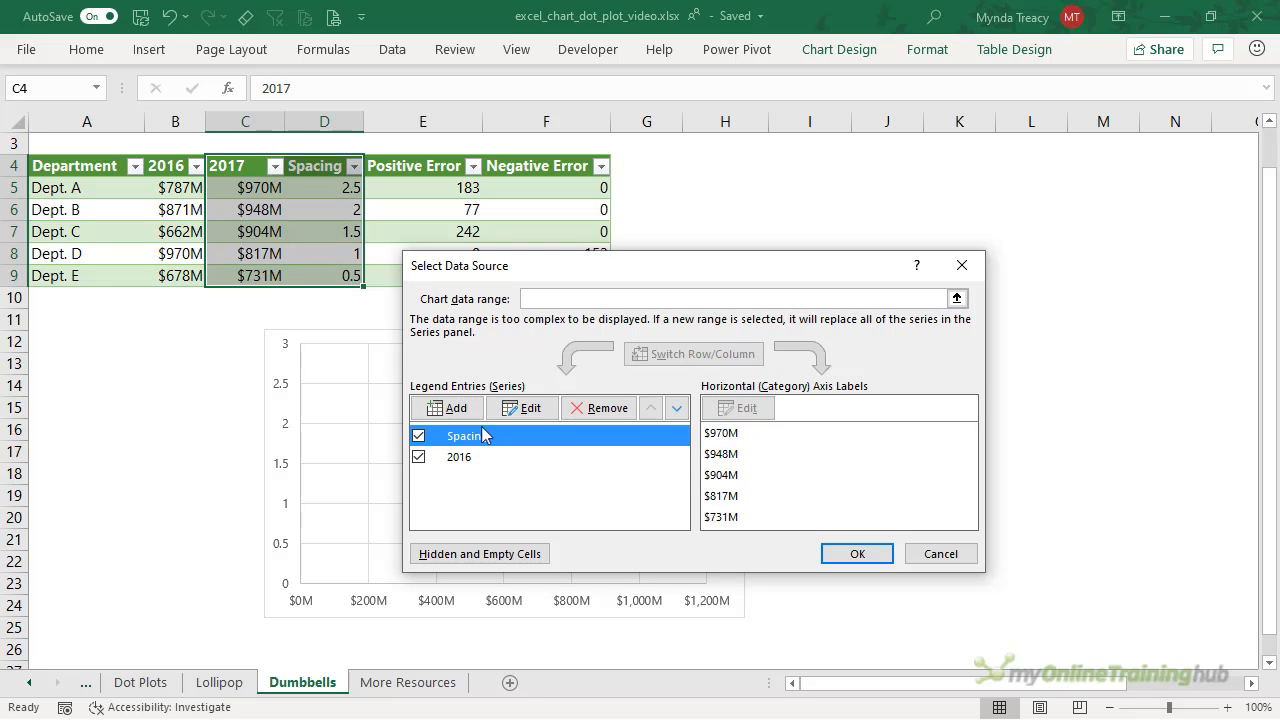
{"action": "left_click", "coordinate": [502, 410]}
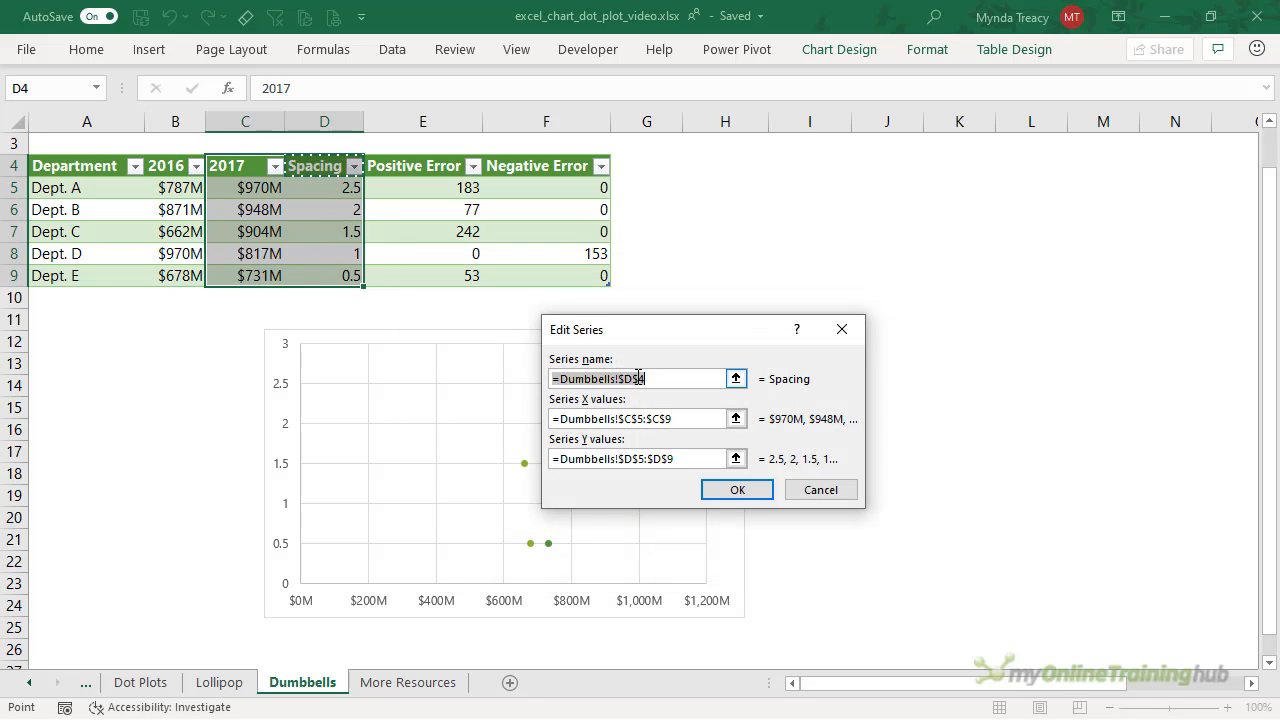
{"action": "left_click", "coordinate": [251, 170]}
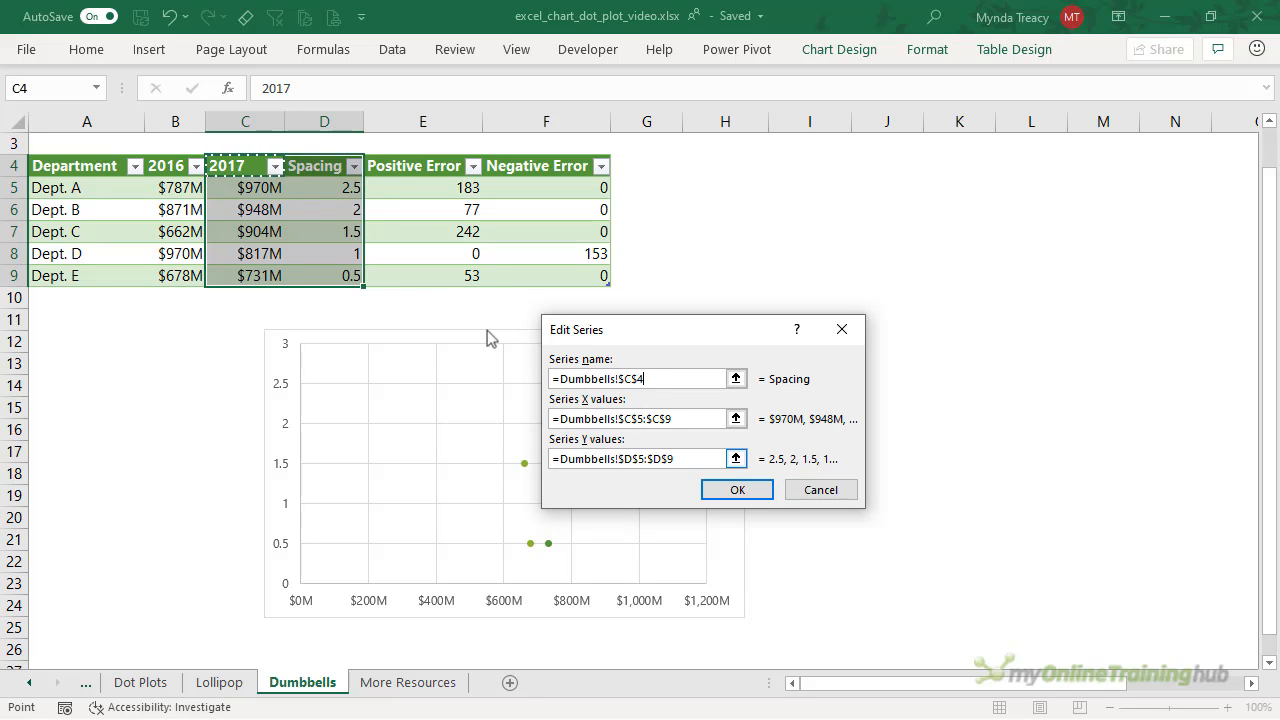
{"action": "left_click", "coordinate": [736, 490]}
{"action": "left_click", "coordinate": [846, 553]}
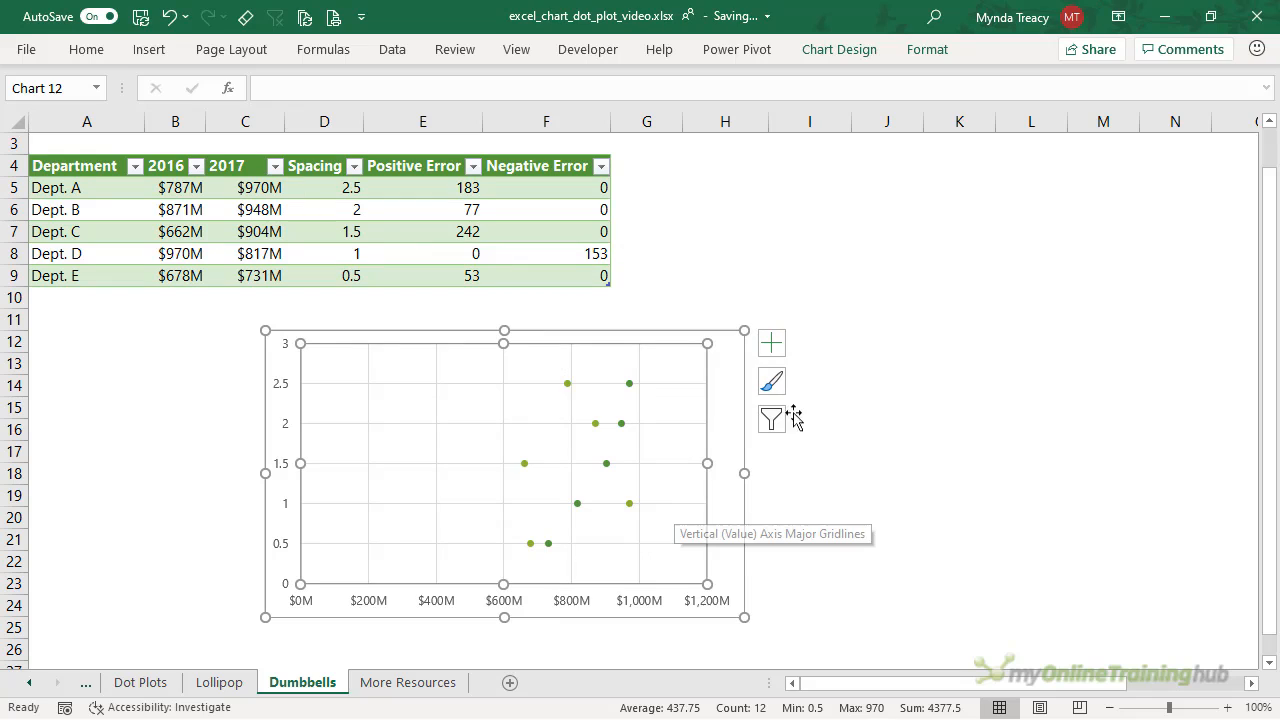
- Remove the gridlines, set the vertical axis maximum to 2.5, then hide the primary vertical axis
{"action": "left_click", "coordinate": [771, 350]}
{"action": "left_click", "coordinate": [820, 467]}
{"action": "left_click", "coordinate": [287, 352]}
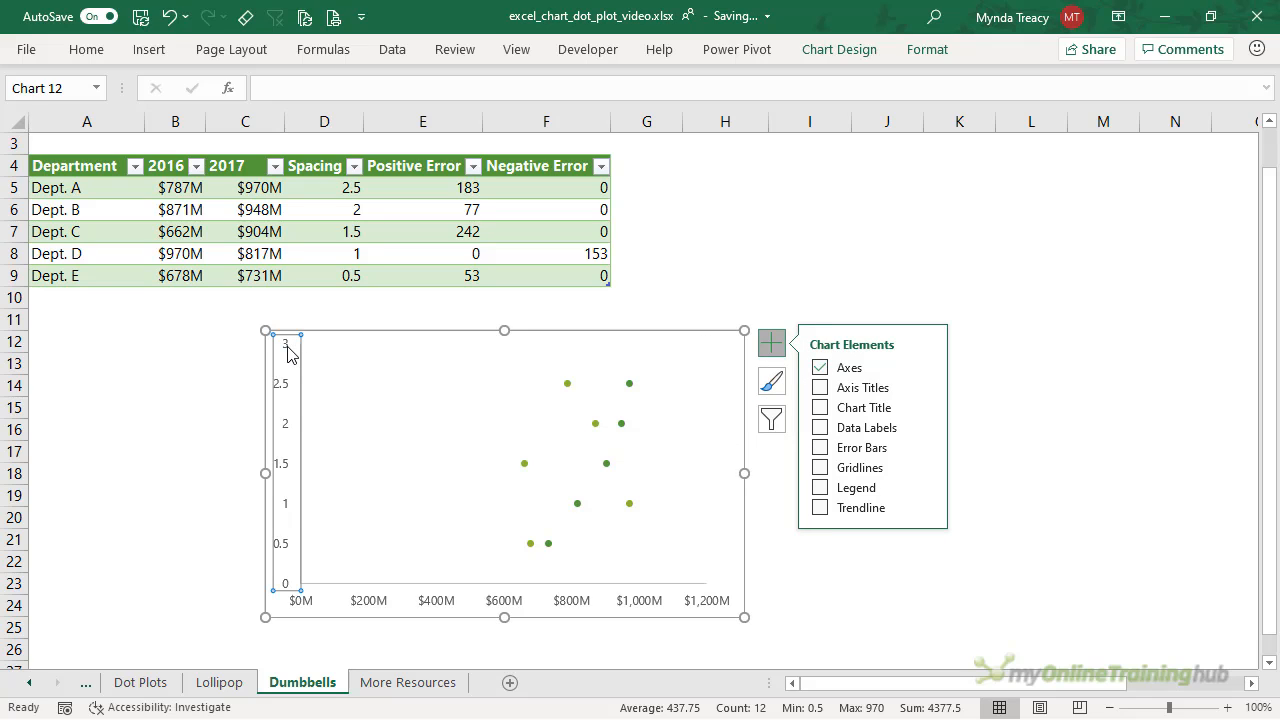
{"action": "double_click", "coordinate": [287, 352]}
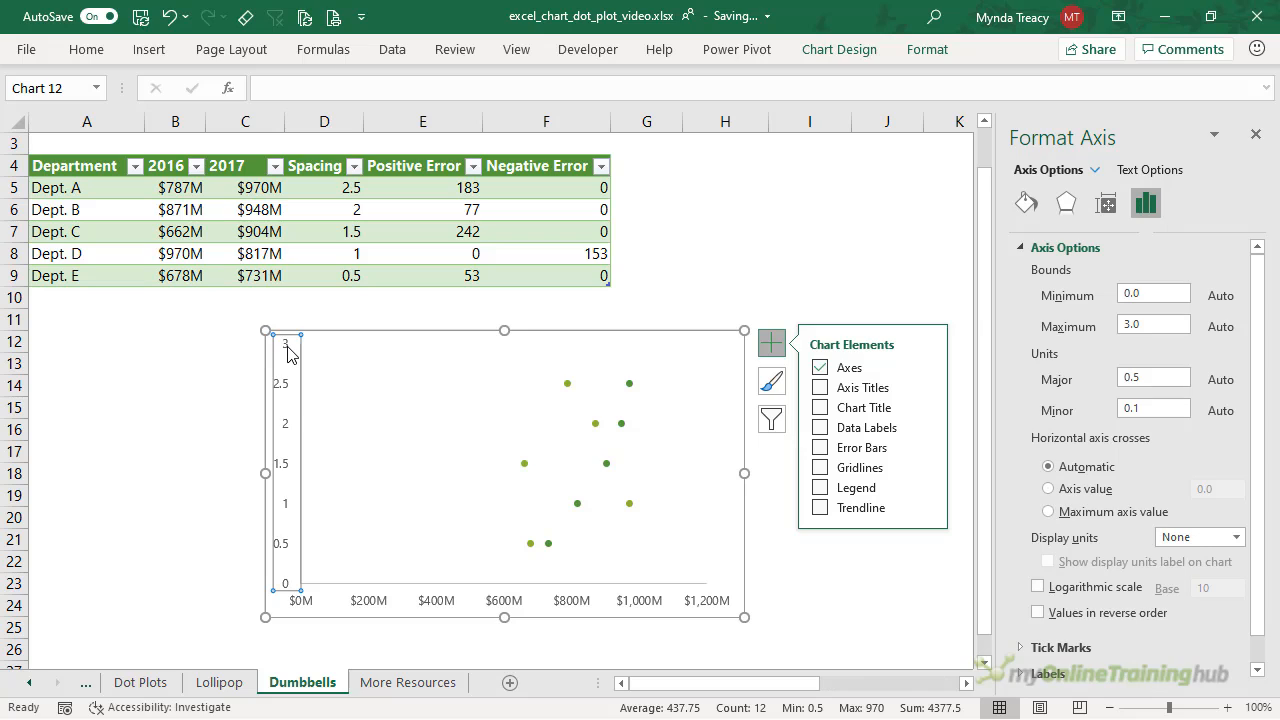
{"action": "left_click", "coordinate": [1162, 323]}
{"action": "double_click", "coordinate": [1181, 326]}
{"action": "key", "text": "Return"}
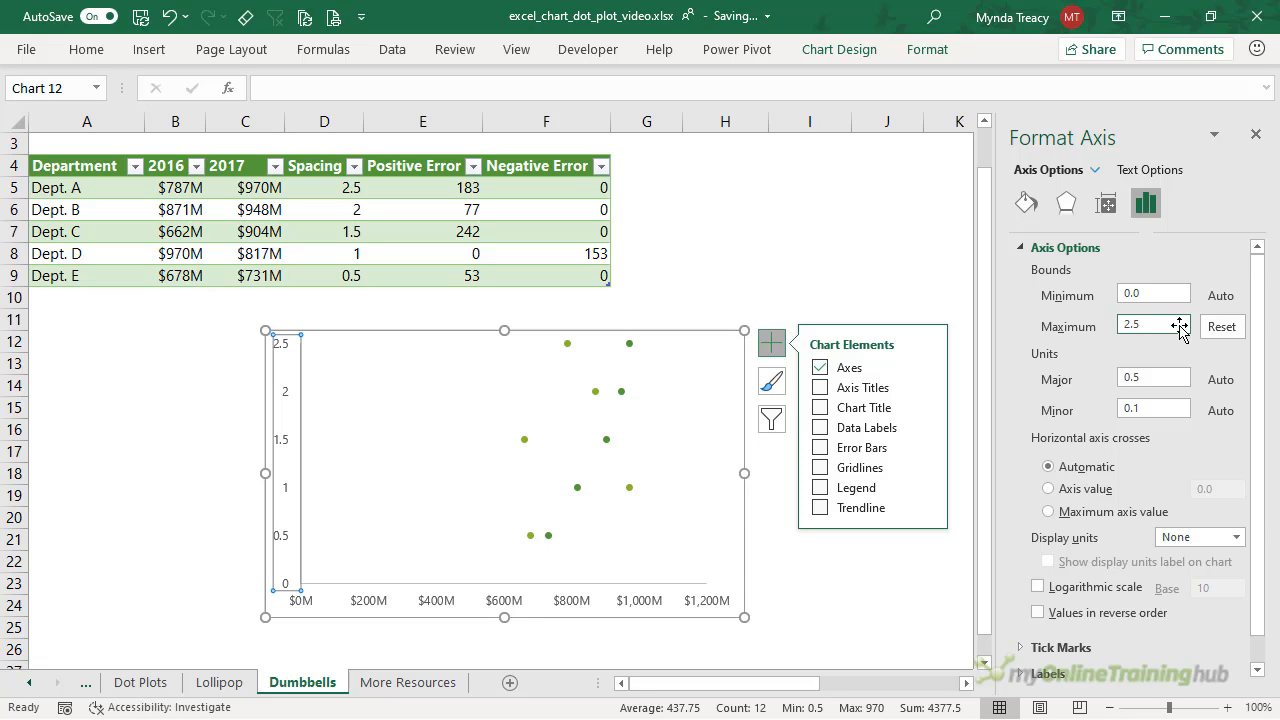
{"action": "left_click", "coordinate": [927, 367]}
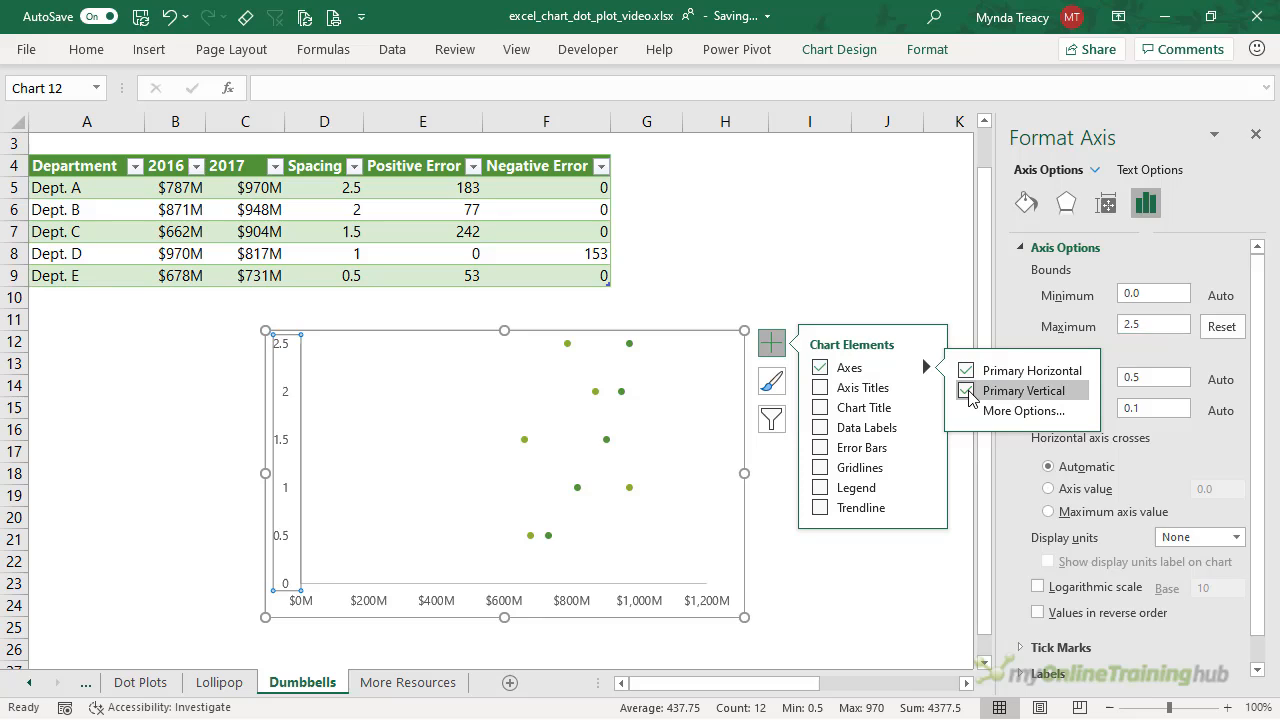
{"action": "left_click", "coordinate": [966, 391]}
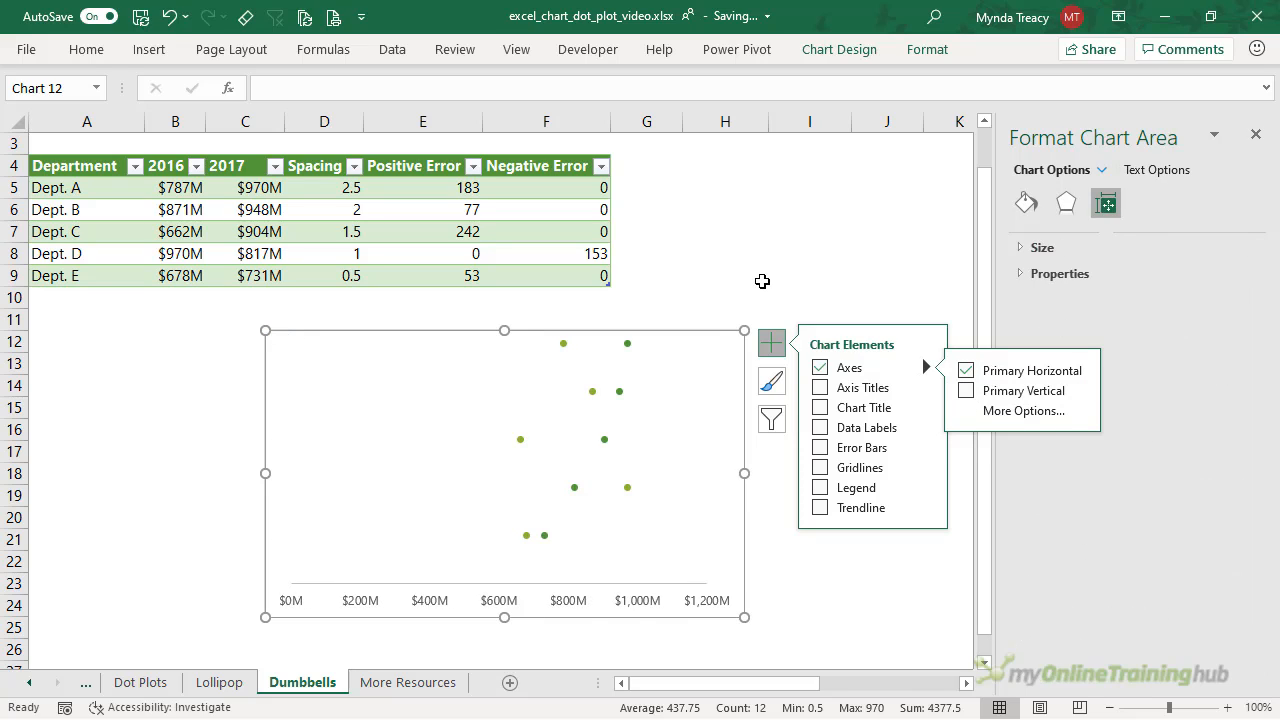
- Switch the 2016 series to built-in markers of size 13
{"action": "left_click", "coordinate": [564, 343]}
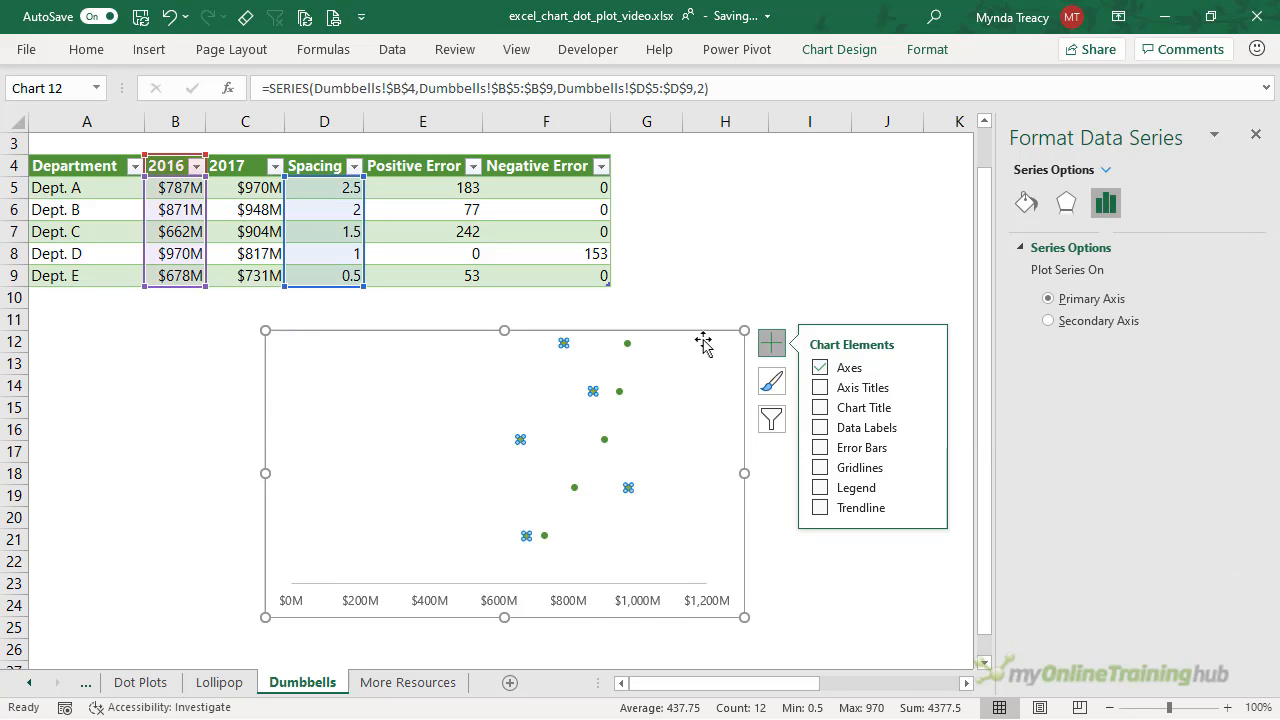
{"action": "left_click", "coordinate": [773, 344]}
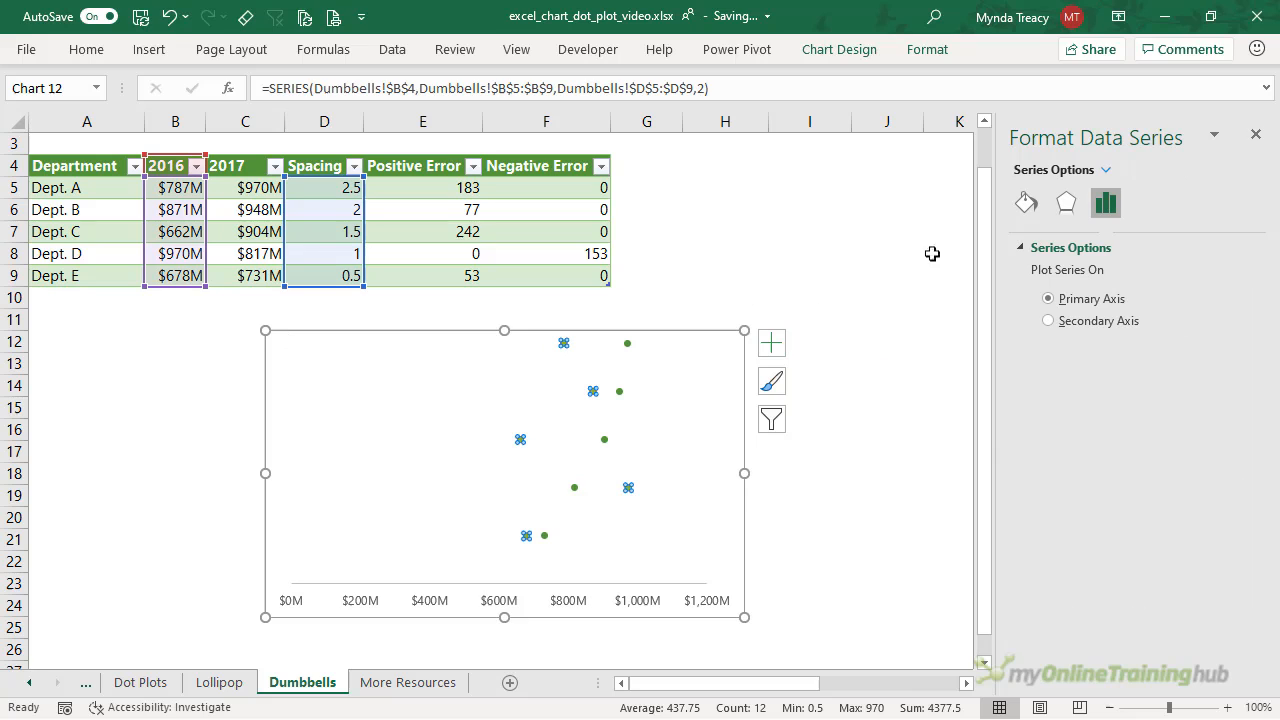
{"action": "left_click", "coordinate": [1027, 203]}
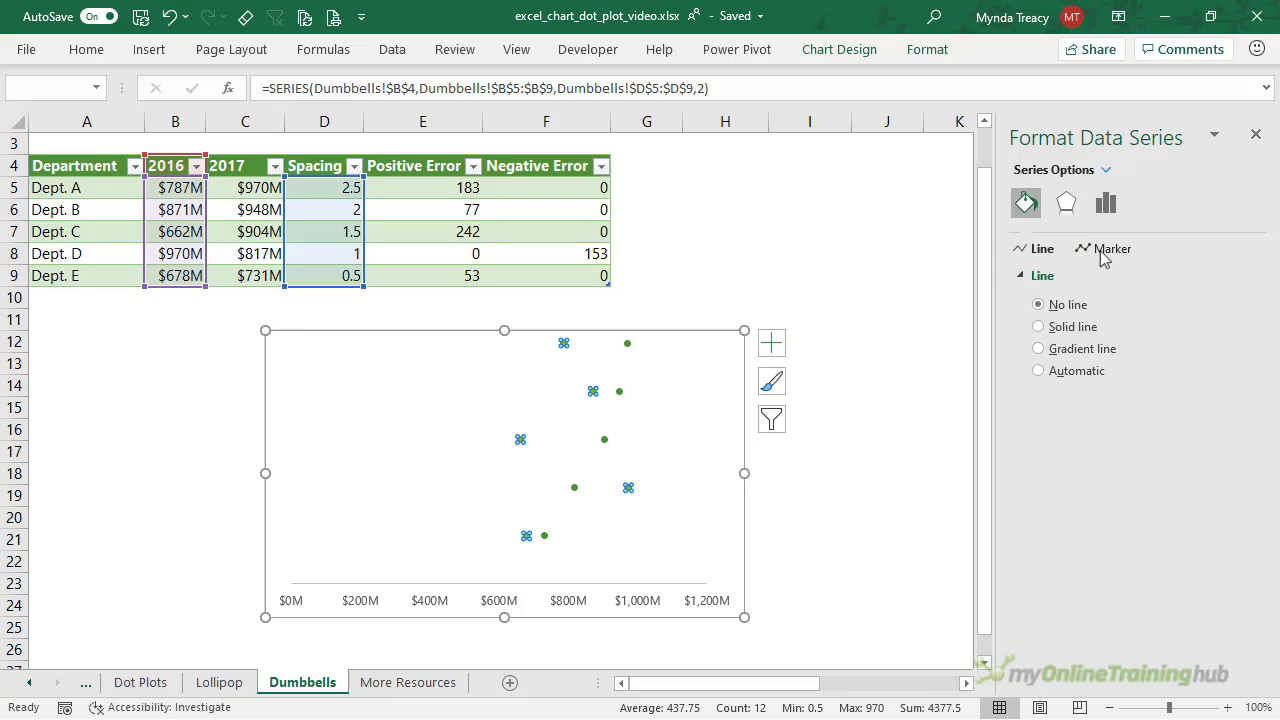
{"action": "left_click", "coordinate": [1106, 250]}
{"action": "left_click", "coordinate": [1070, 275]}
{"action": "left_click", "coordinate": [1060, 347]}
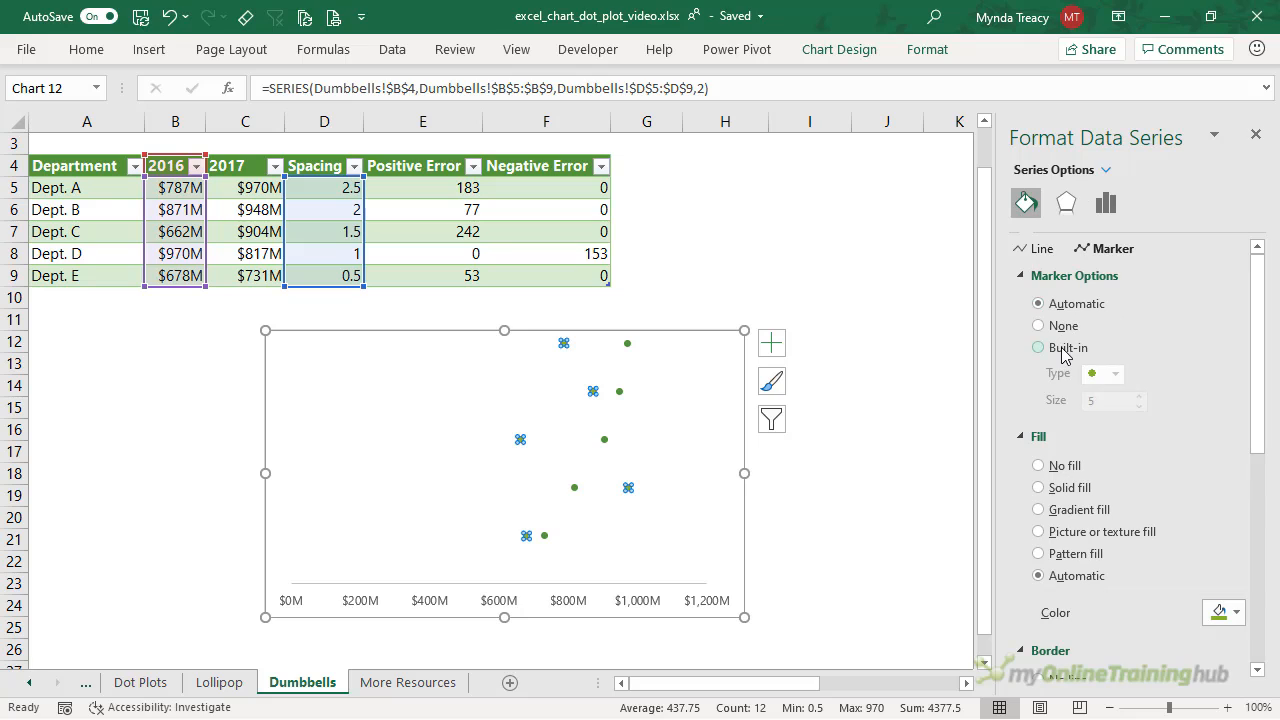
{"action": "double_click", "coordinate": [1090, 400]}
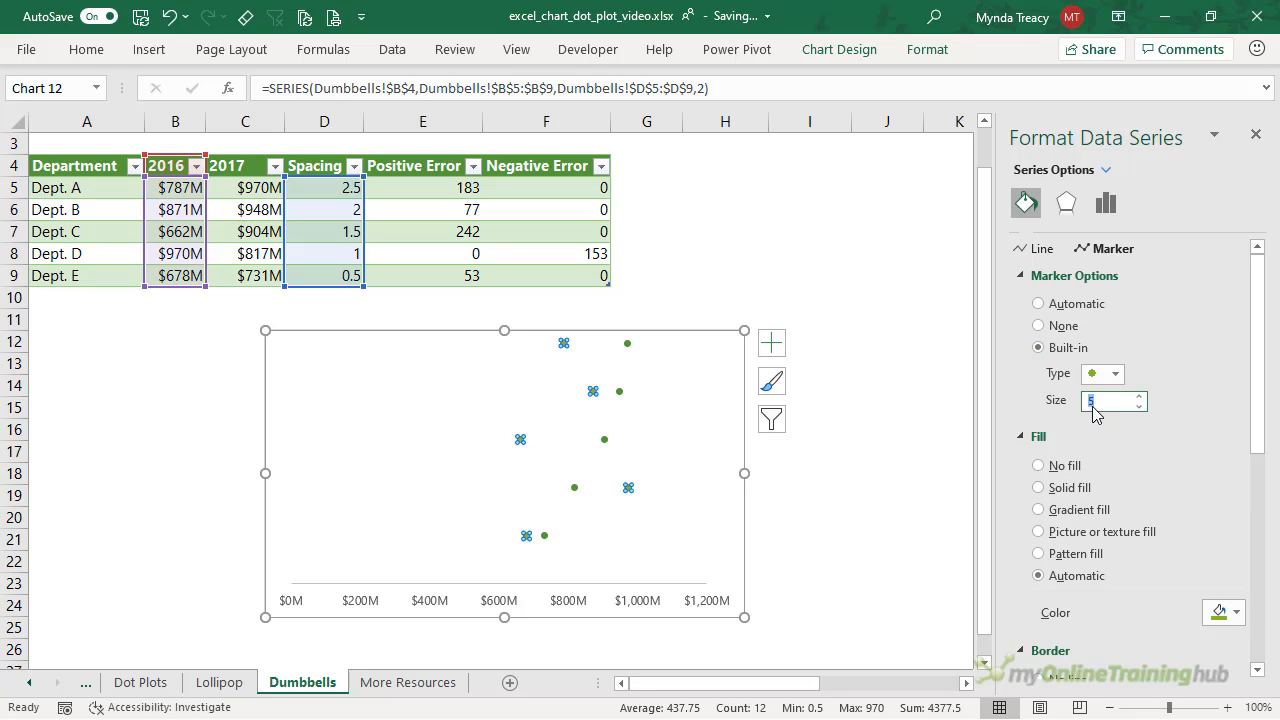
{"action": "key", "text": "Tab"}
- Give the 2016 markers a solid fill and a solid 1.75 pt outline
{"action": "scroll", "coordinate": [1096, 411], "scroll_direction": "down", "scroll_amount": 2}
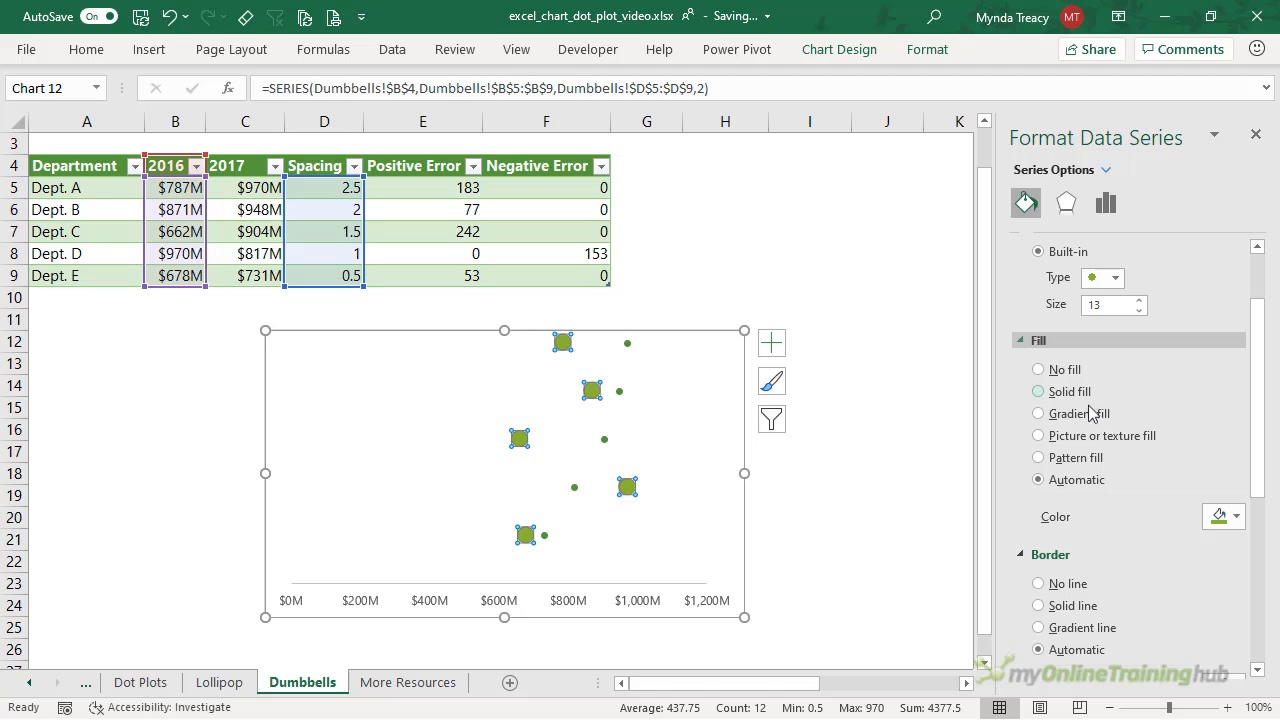
{"action": "left_click", "coordinate": [1044, 393]}
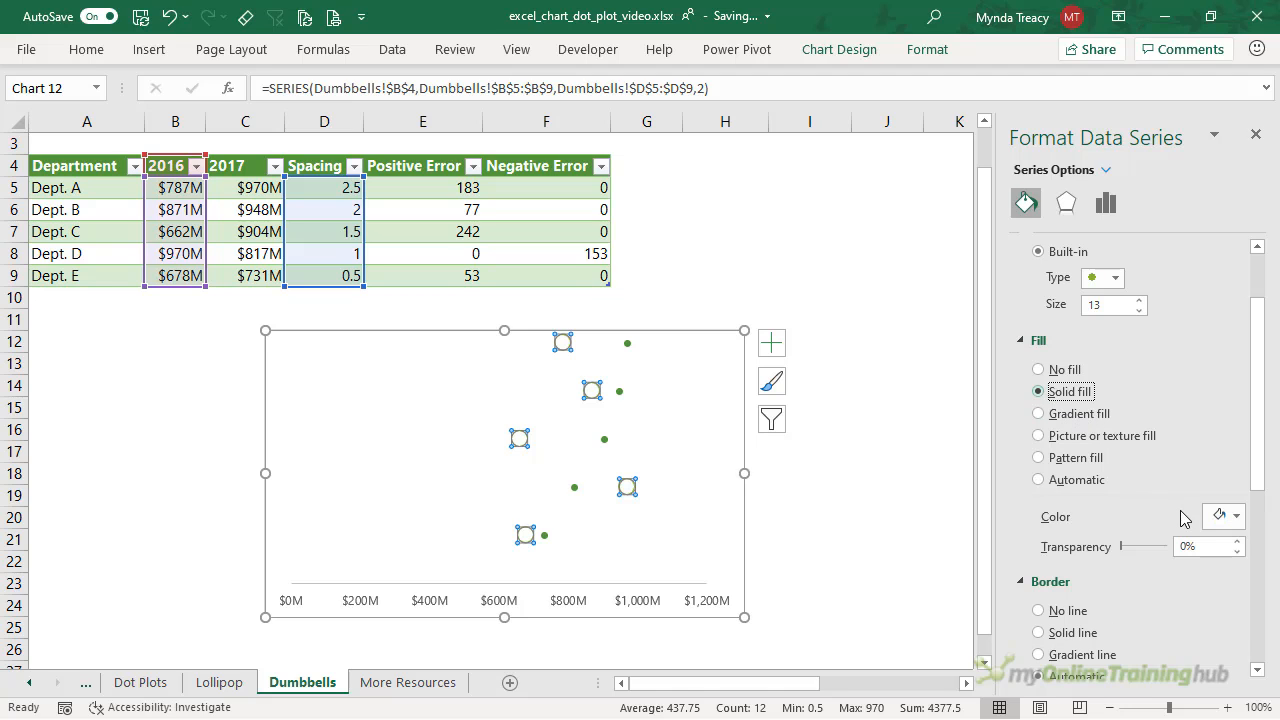
{"action": "scroll", "coordinate": [1180, 518], "scroll_direction": "down", "scroll_amount": 2}
{"action": "left_click", "coordinate": [1072, 533]}
{"action": "scroll", "coordinate": [1193, 519], "scroll_direction": "down", "scroll_amount": 2}
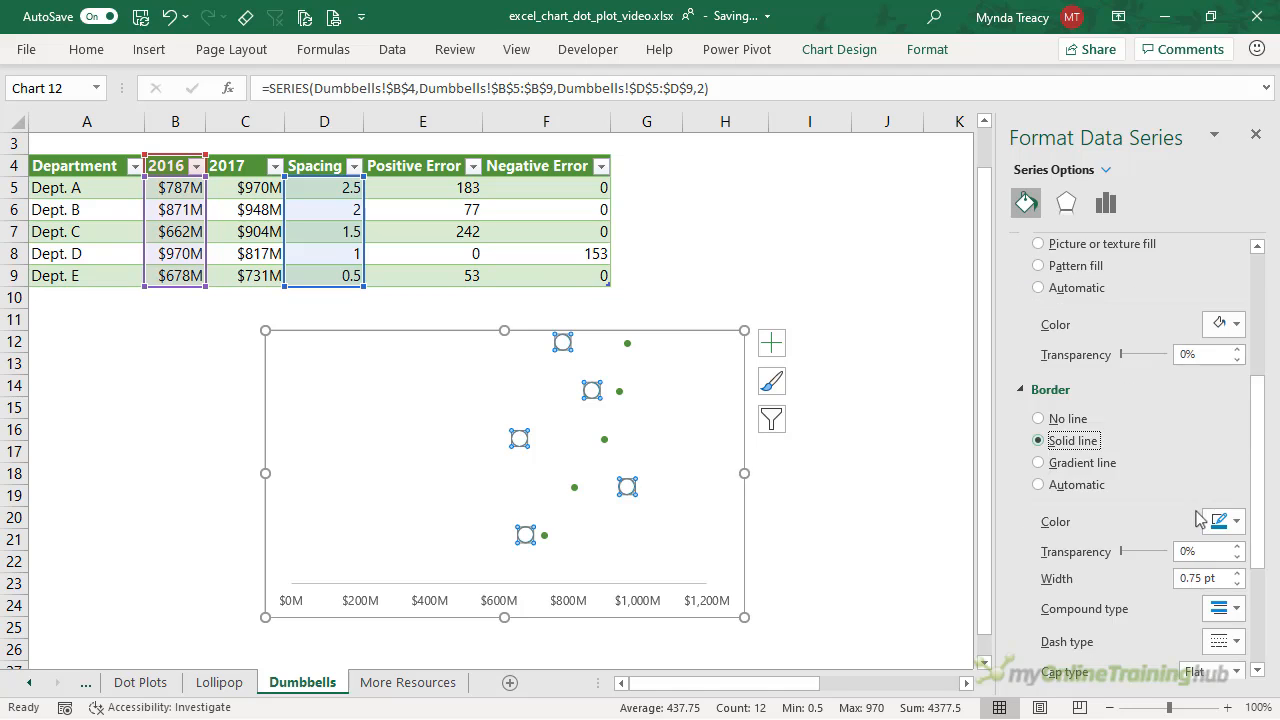
{"action": "left_click", "coordinate": [1238, 573]}
{"action": "left_click", "coordinate": [1238, 573]}
{"action": "left_click", "coordinate": [1238, 573]}
{"action": "left_click", "coordinate": [1238, 573]}
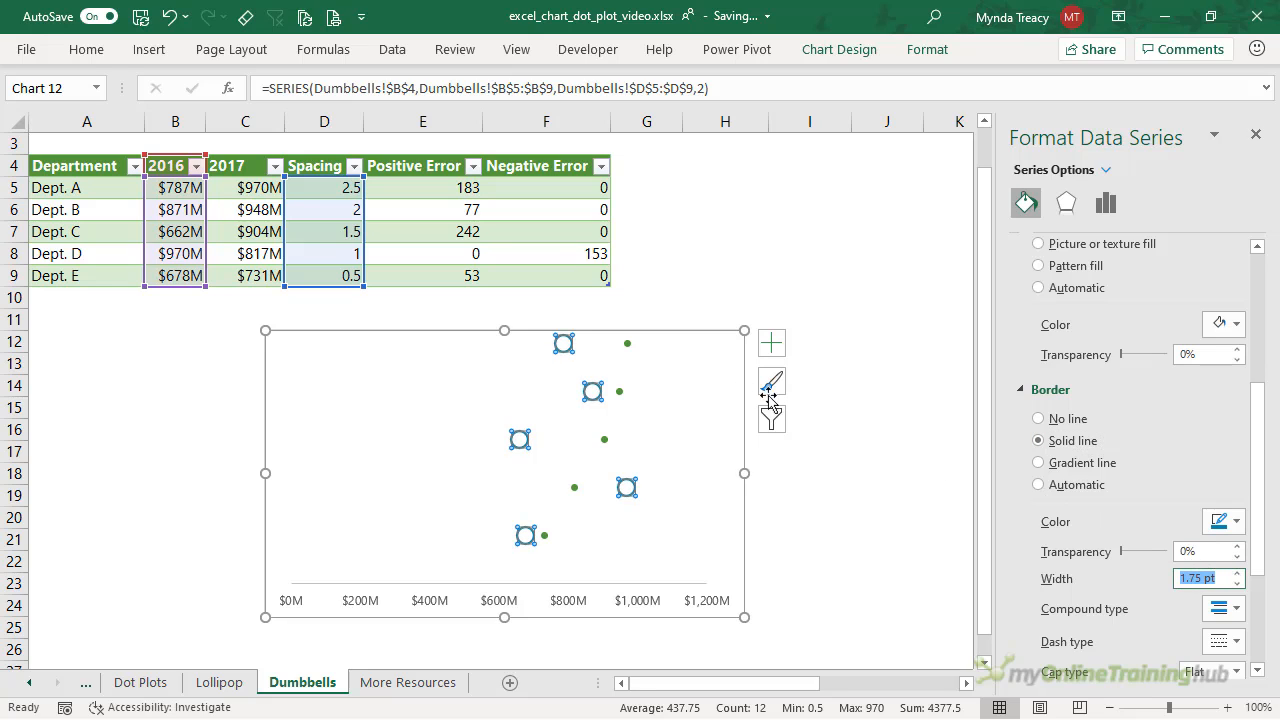
{"action": "left_click", "coordinate": [628, 344]}
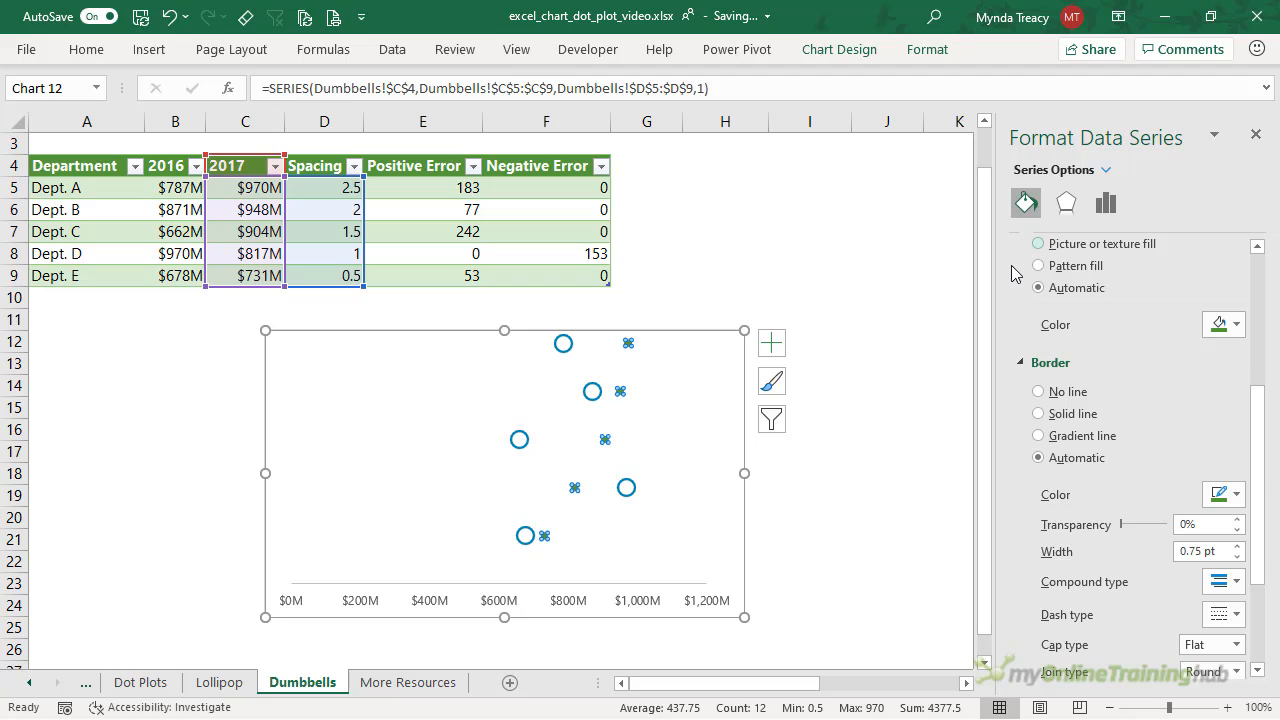
- Make the 2017 markers built-in, size 13, with a solid fill
{"action": "scroll", "coordinate": [1015, 274], "scroll_direction": "up", "scroll_amount": 5}
{"action": "left_click", "coordinate": [1038, 347]}
{"action": "double_click", "coordinate": [1093, 400]}
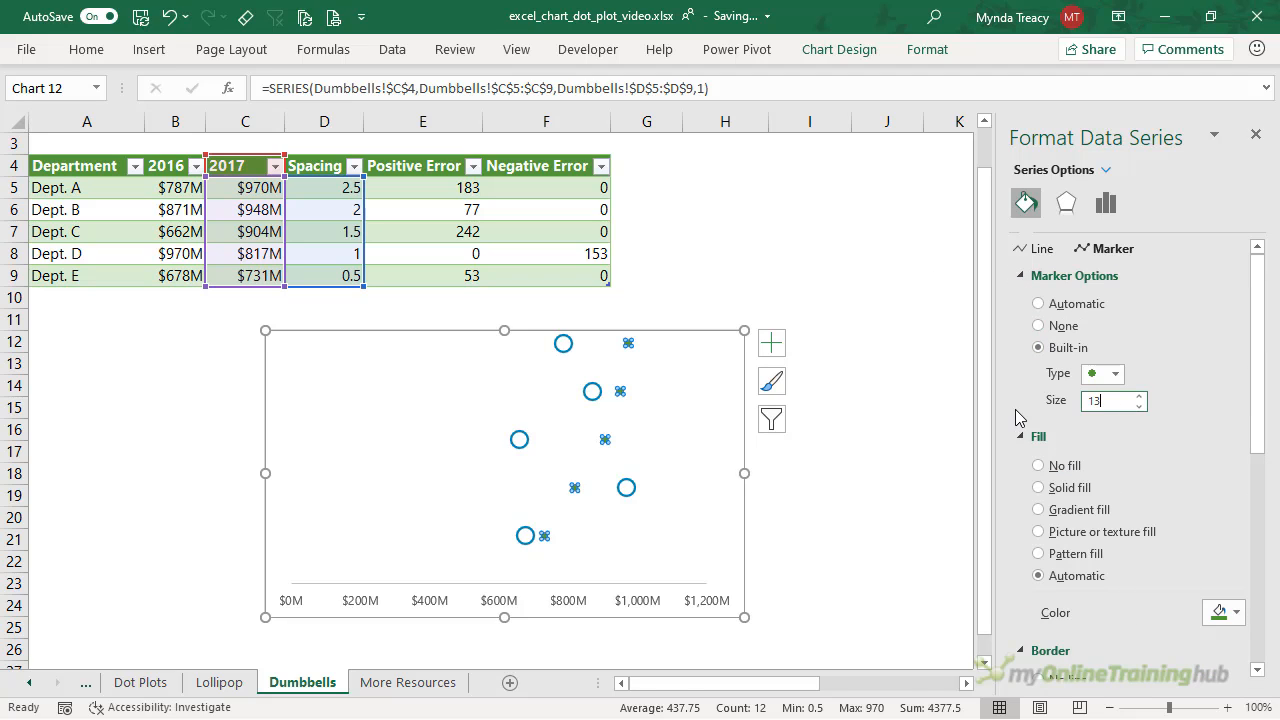
{"action": "scroll", "coordinate": [1018, 418], "scroll_direction": "down", "scroll_amount": 3}
{"action": "left_click", "coordinate": [1038, 295]}
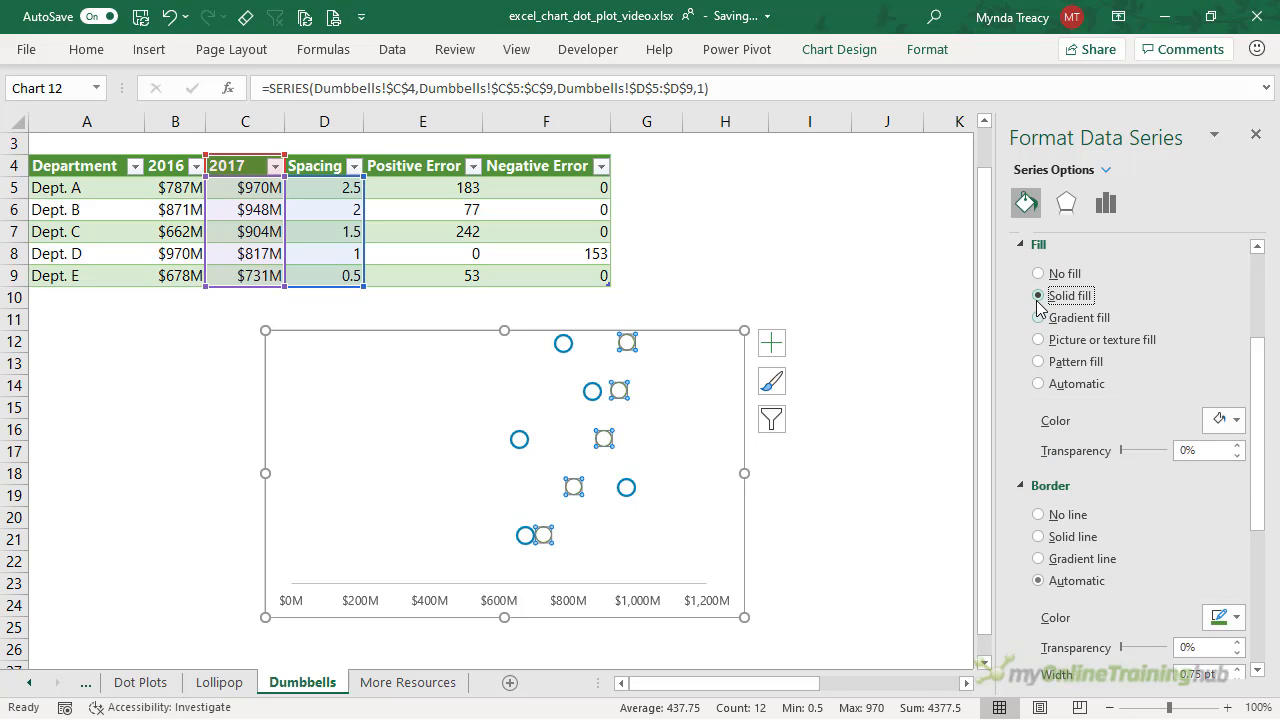
- Give the 2017 markers a solid green 1.75 pt outline and deselect the chart
{"action": "scroll", "coordinate": [1143, 437], "scroll_direction": "down", "scroll_amount": 3}
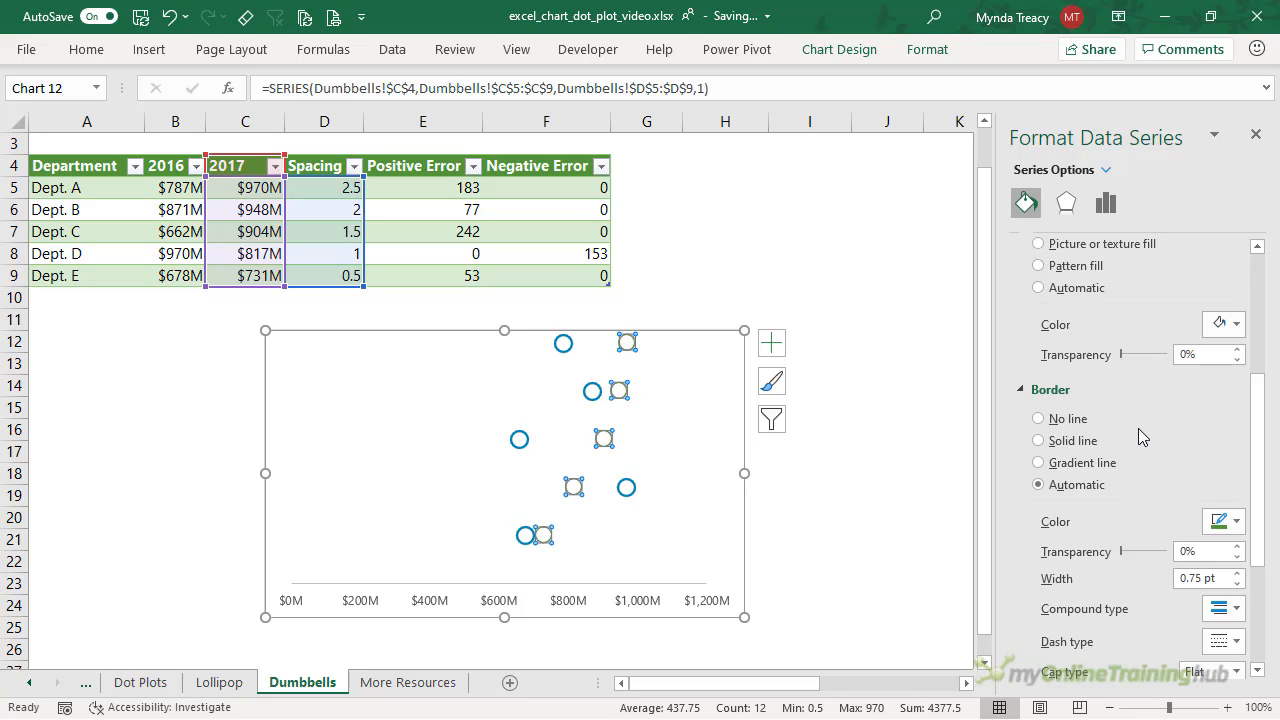
{"action": "left_click", "coordinate": [1094, 442]}
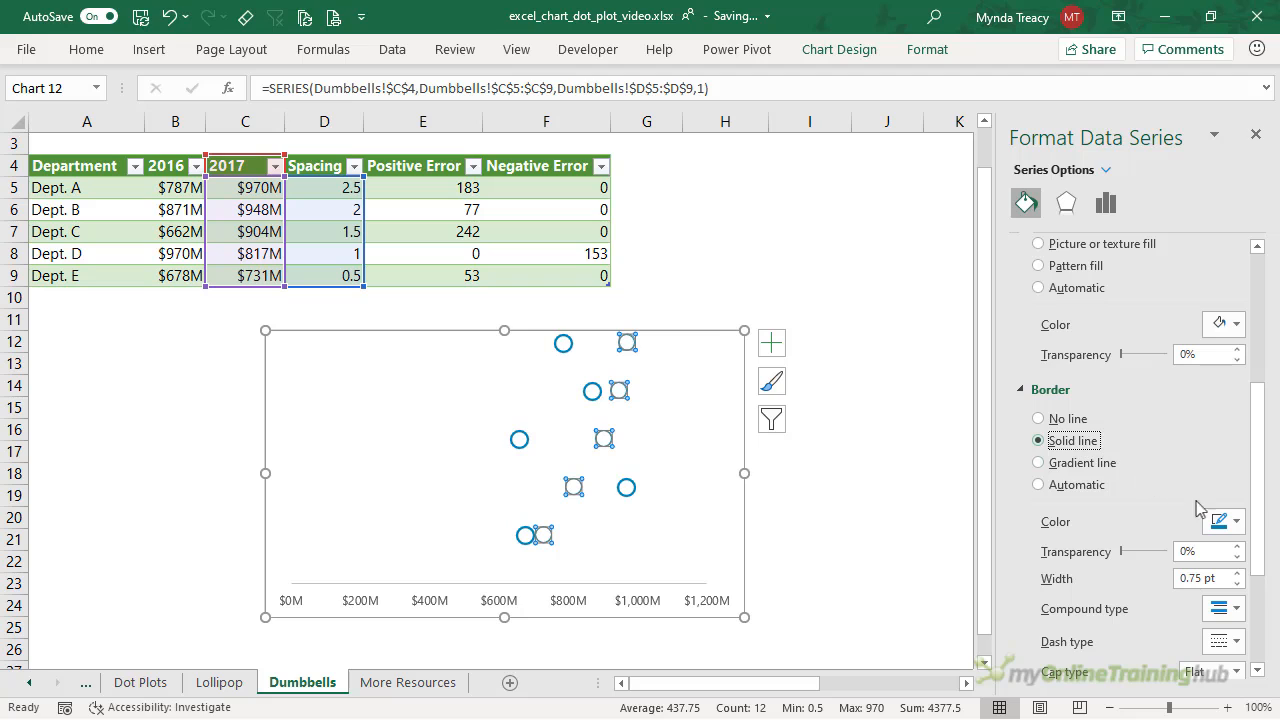
{"action": "left_click", "coordinate": [1237, 521]}
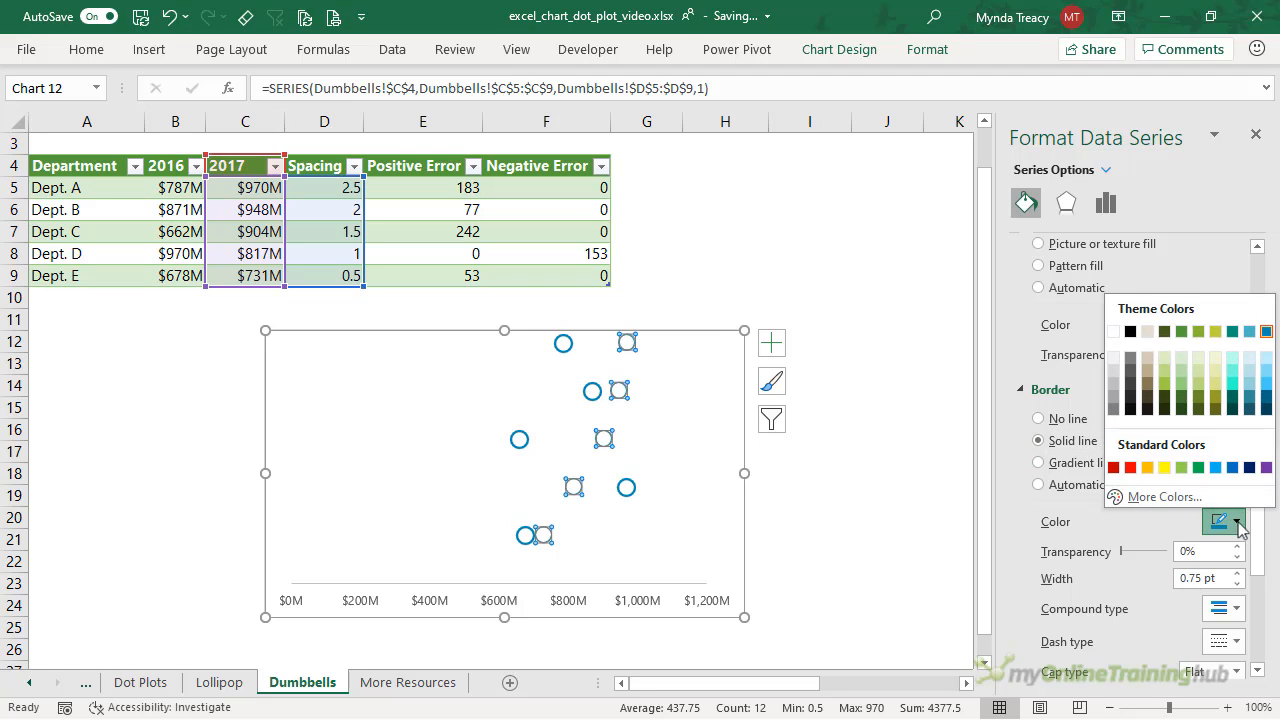
{"action": "left_click", "coordinate": [1186, 334]}
{"action": "scroll", "coordinate": [1243, 477], "scroll_direction": "down", "scroll_amount": 3}
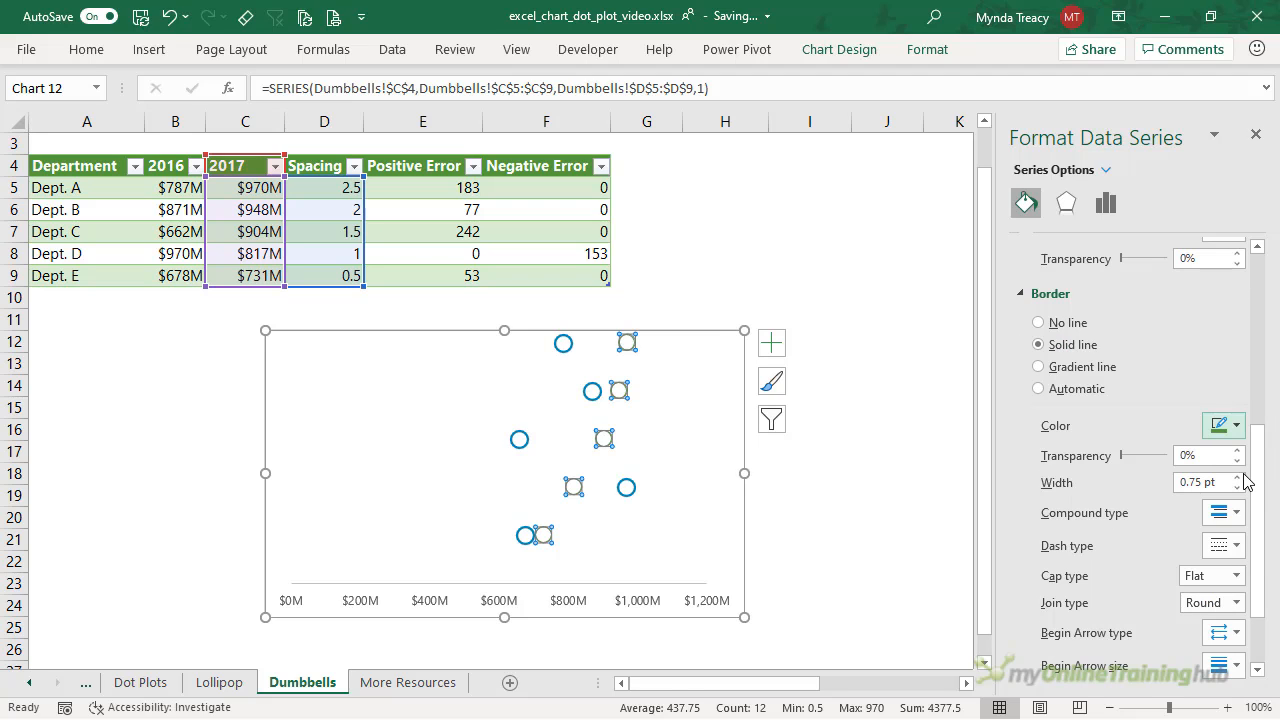
{"action": "left_click", "coordinate": [1237, 477]}
{"action": "left_click", "coordinate": [1237, 477]}
{"action": "left_click", "coordinate": [1237, 477]}
{"action": "left_click", "coordinate": [1237, 477]}
{"action": "left_click", "coordinate": [826, 474]}
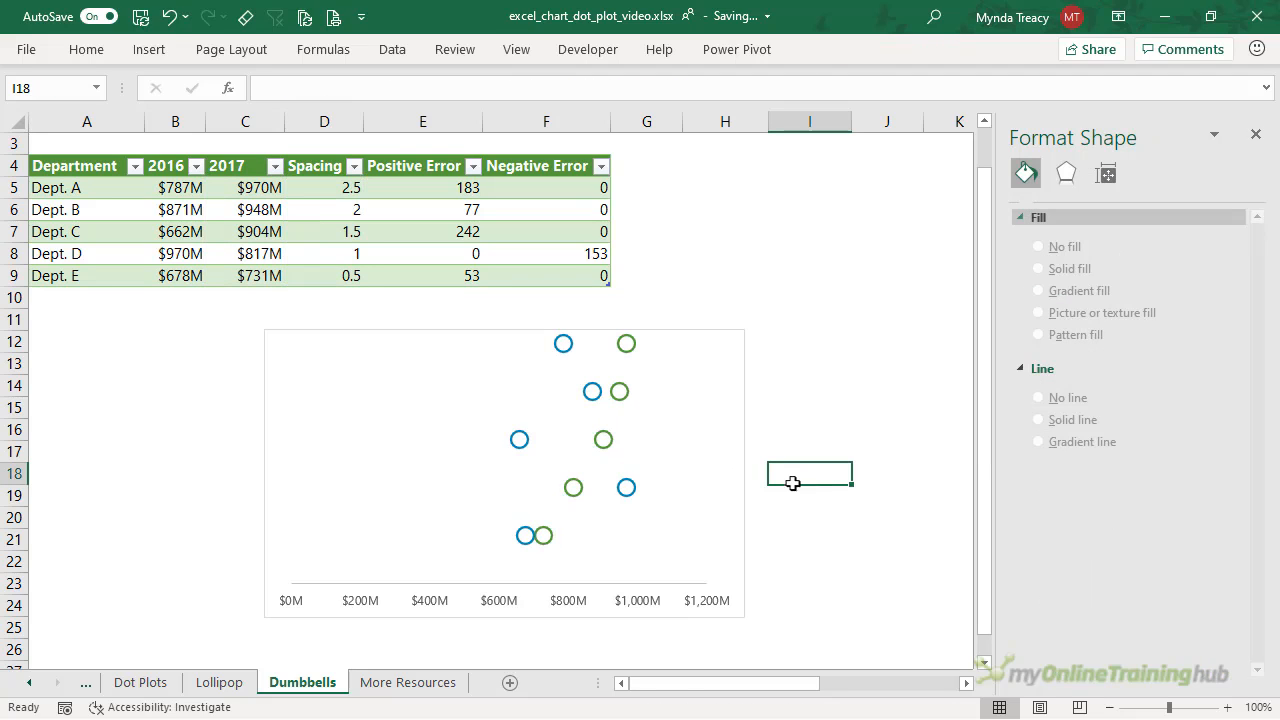
- Set the horizontal axis minimum to 600 and lower the plot area's top edge slightly
{"action": "left_click", "coordinate": [301, 604]}
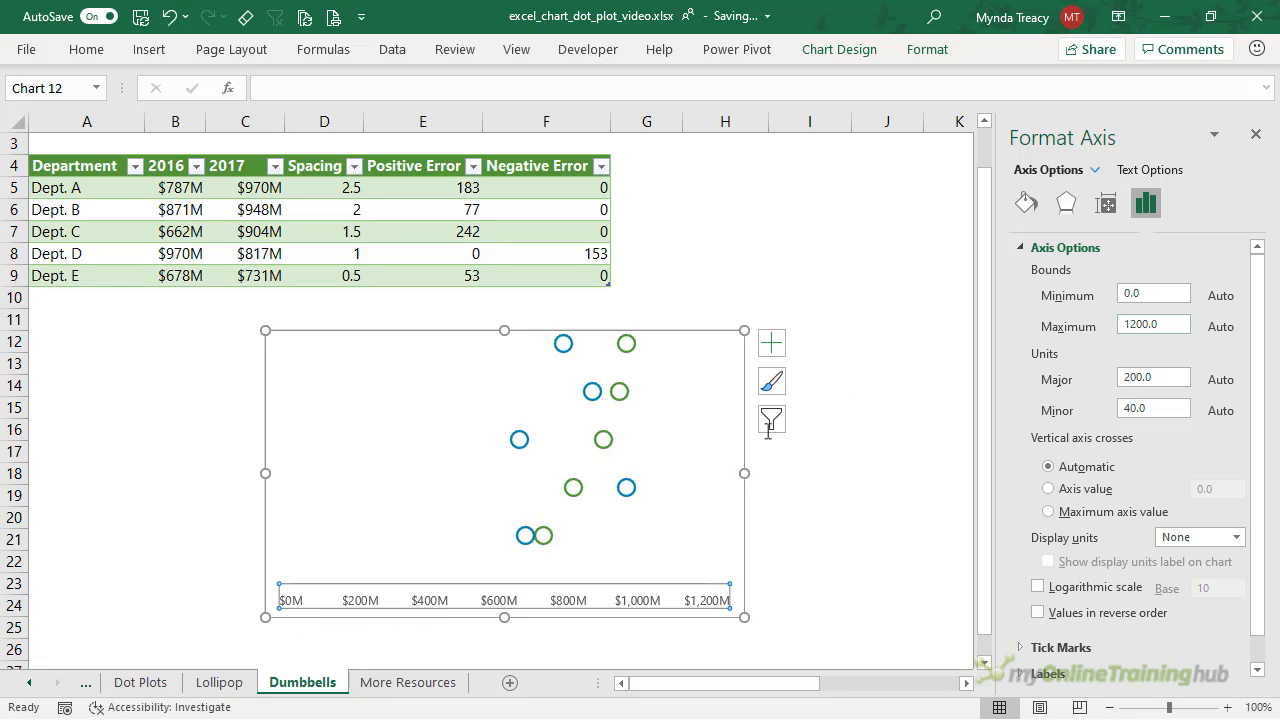
{"action": "left_click", "coordinate": [1155, 293]}
{"action": "type", "text": "600"}
{"action": "key", "text": "Return"}
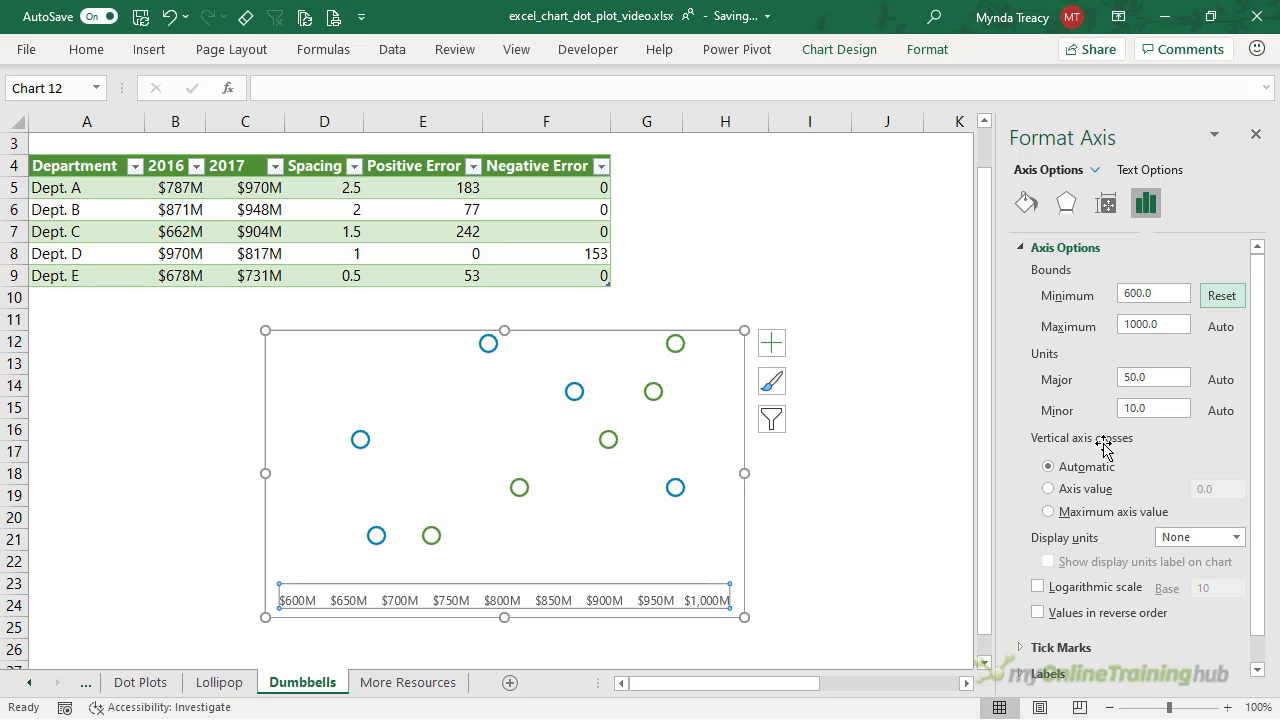
{"action": "left_click", "coordinate": [516, 350]}
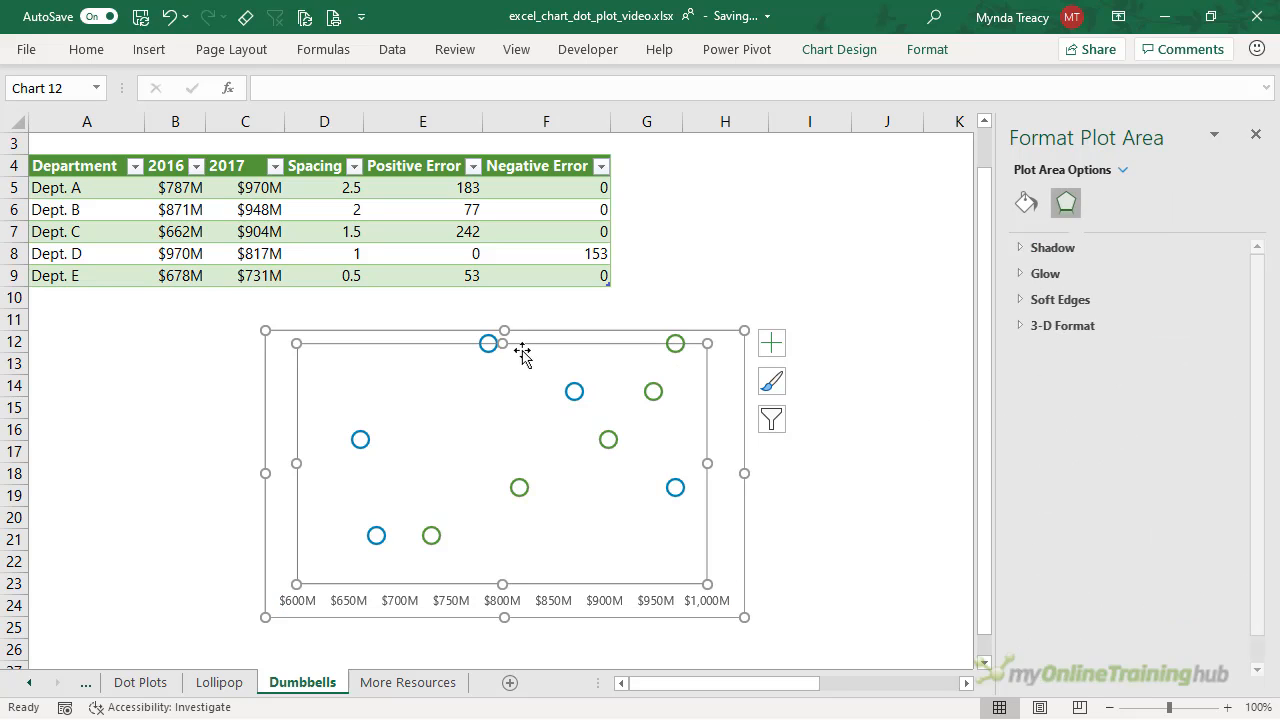
{"action": "left_click_drag", "start_coordinate": [504, 348], "coordinate": [504, 352]}
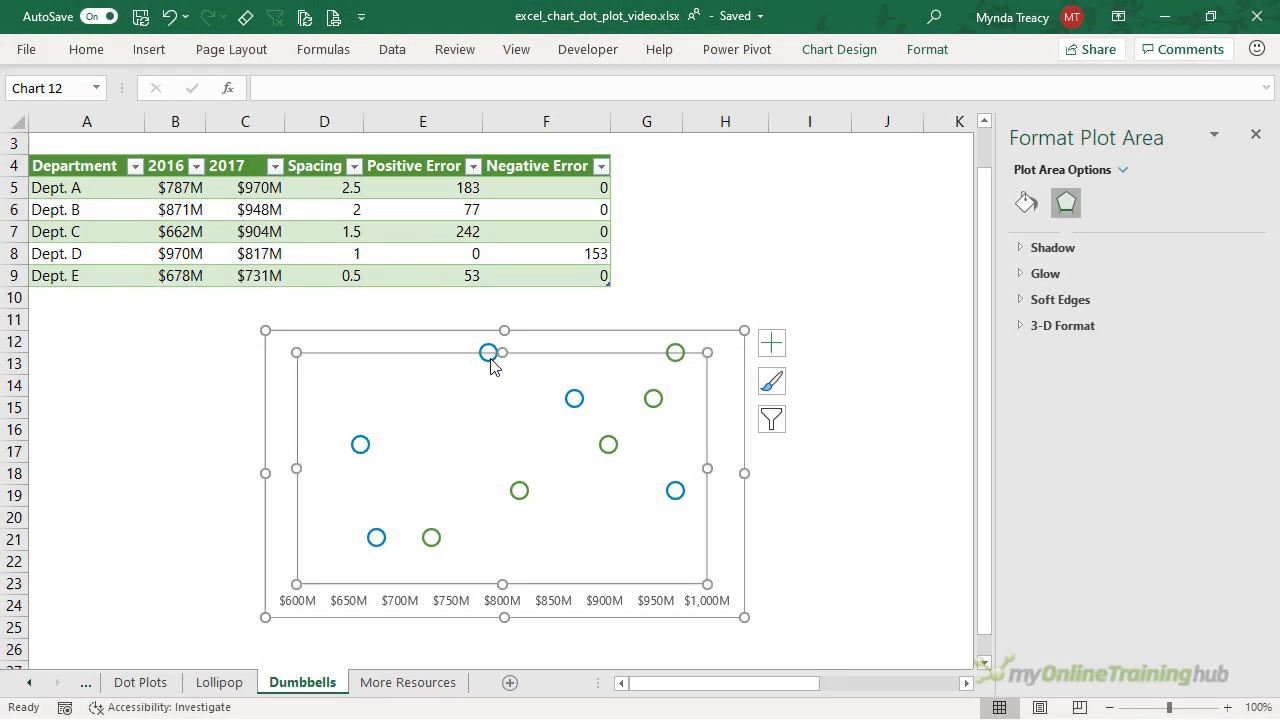
- Add error bars to the 2016 series and set their end style to No Cap
{"action": "left_click", "coordinate": [488, 353]}
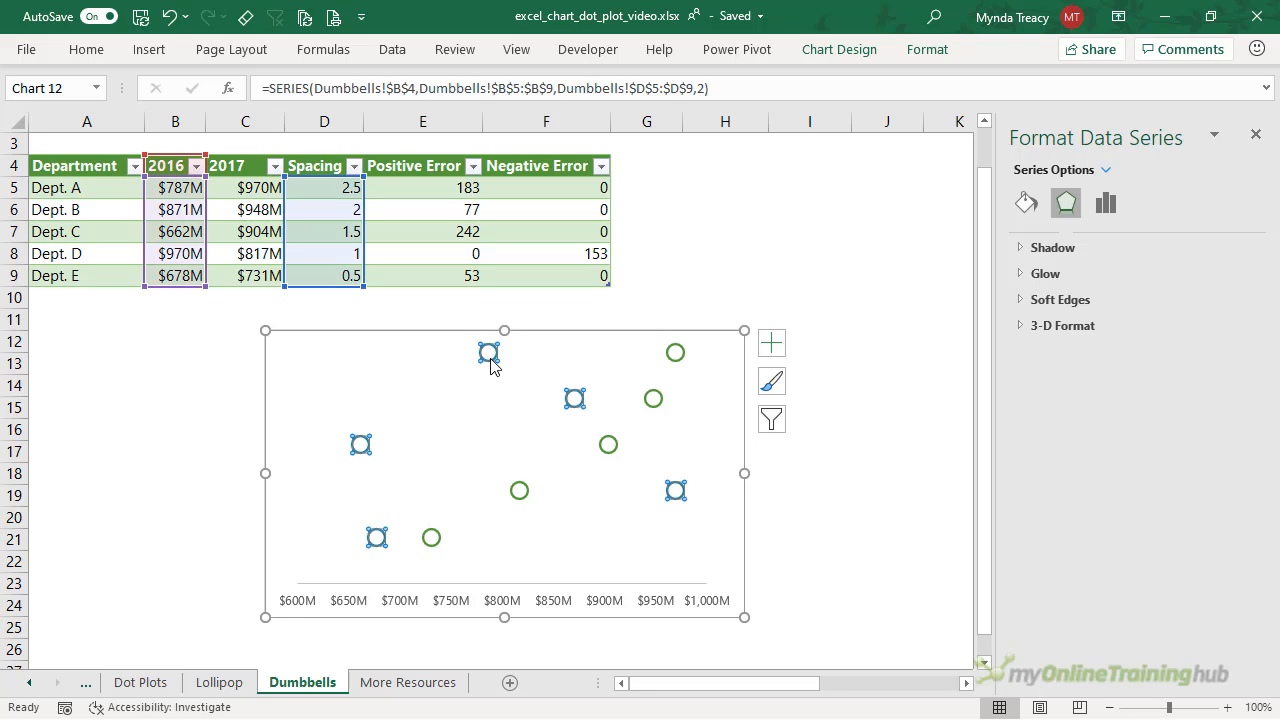
{"action": "left_click", "coordinate": [771, 344]}
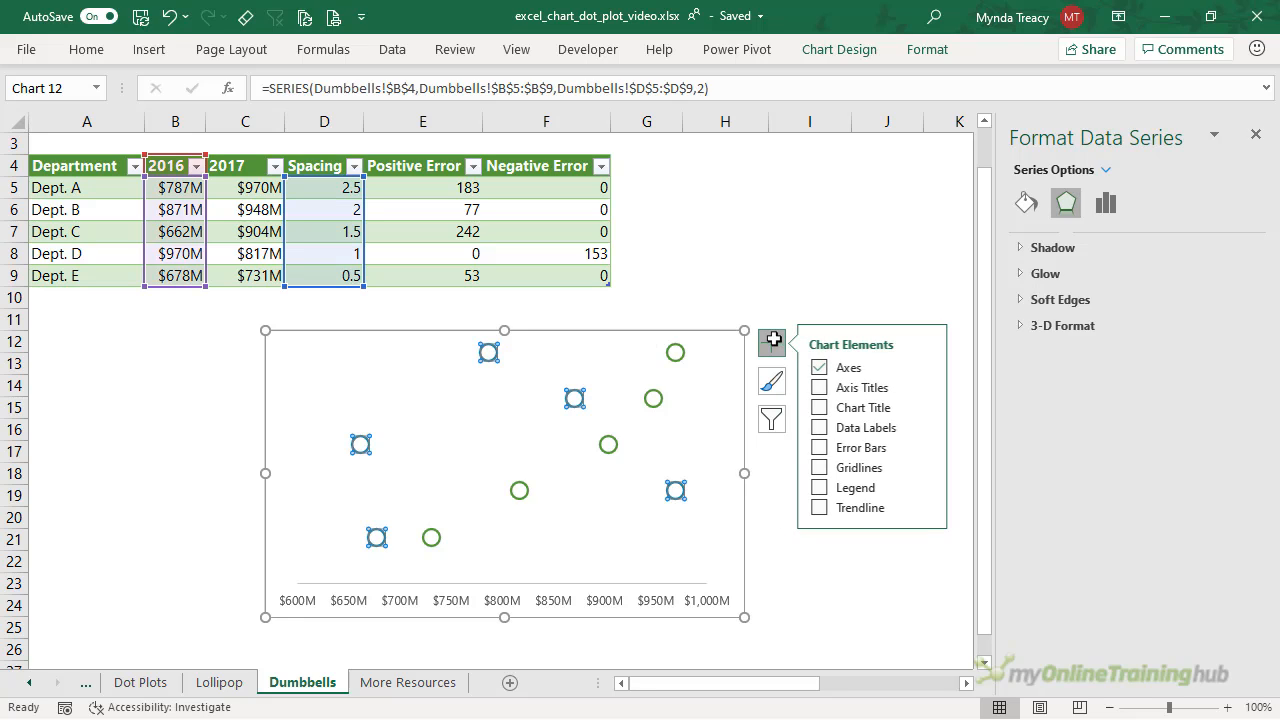
{"action": "left_click", "coordinate": [926, 447]}
{"action": "left_click", "coordinate": [973, 525]}
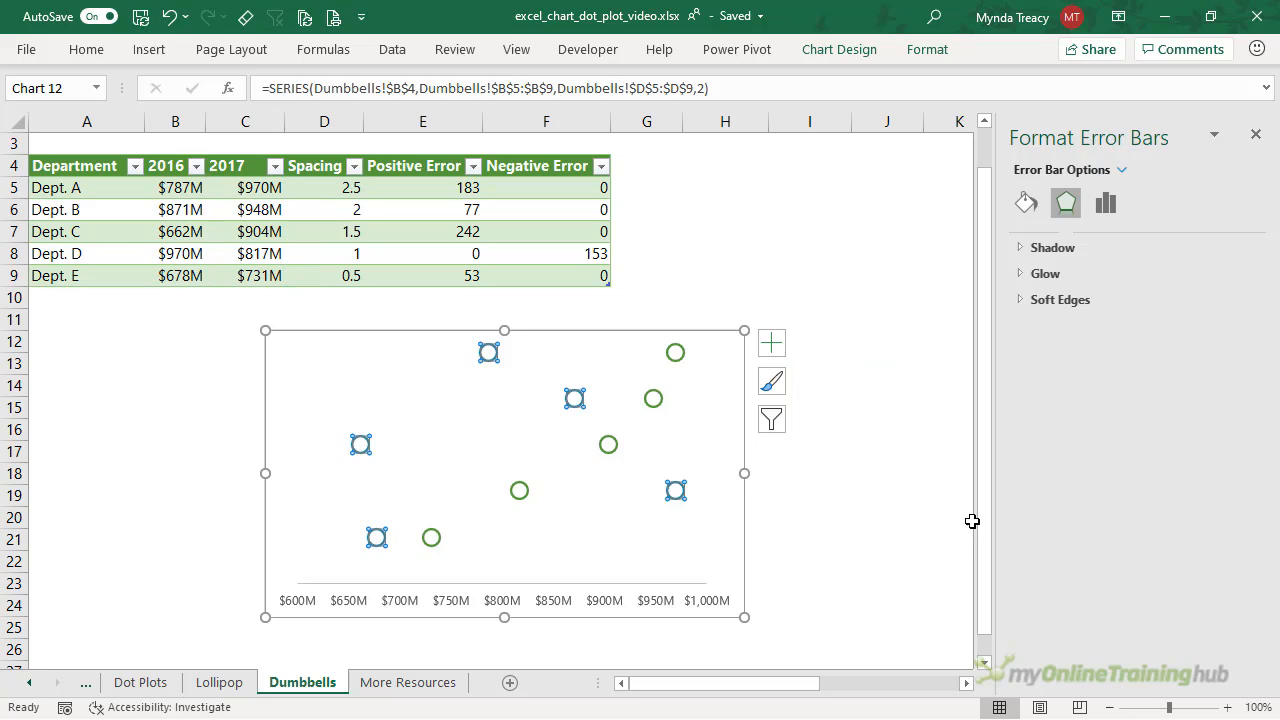
{"action": "left_click", "coordinate": [1122, 170]}
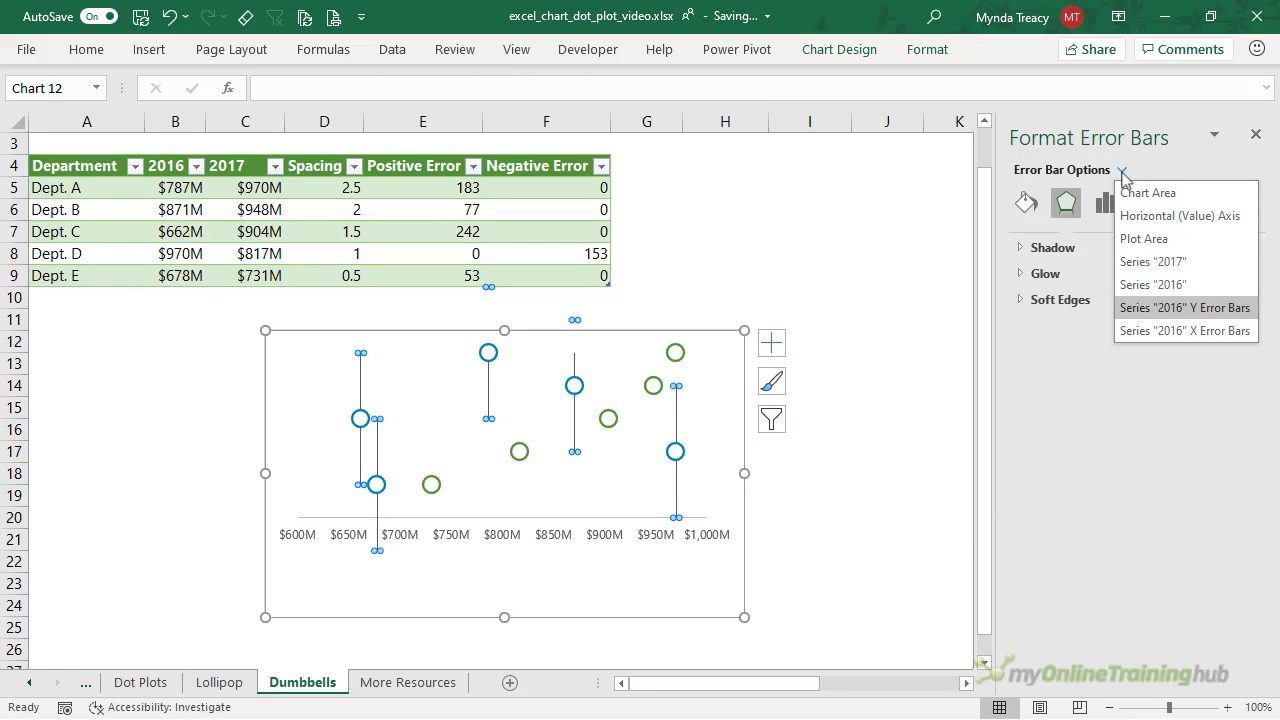
{"action": "left_click", "coordinate": [1157, 336]}
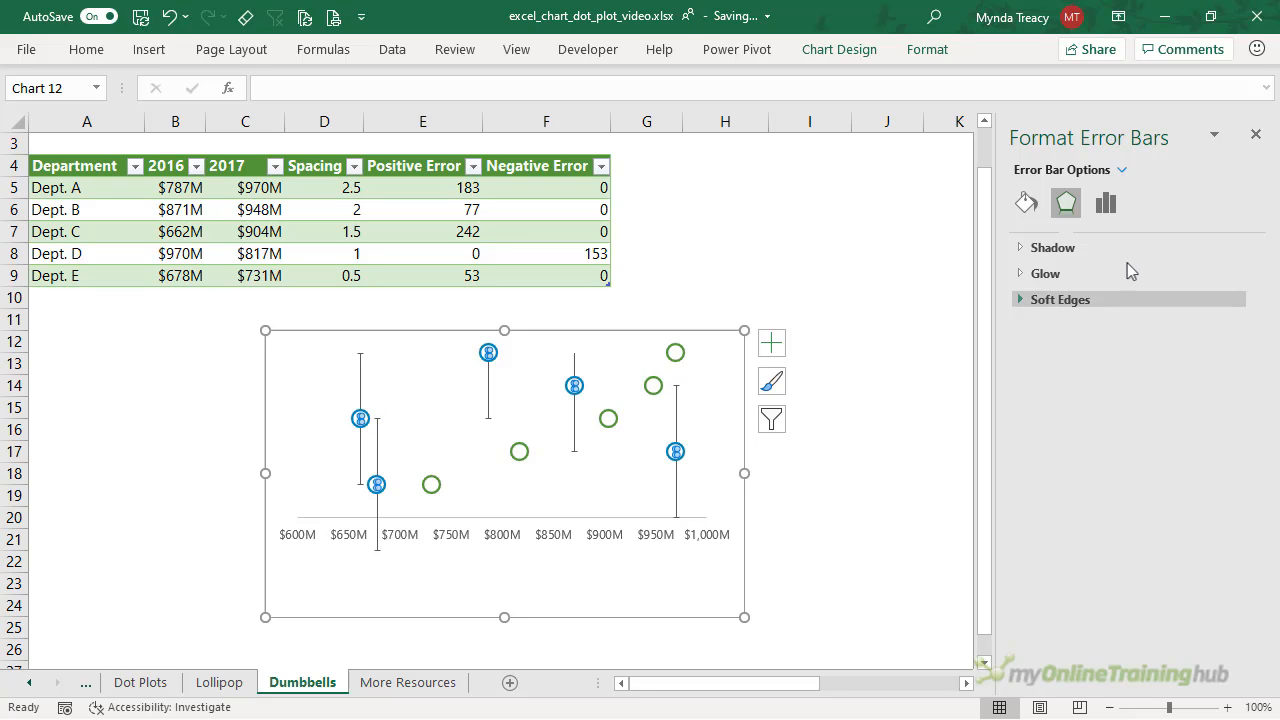
{"action": "left_click", "coordinate": [1105, 203]}
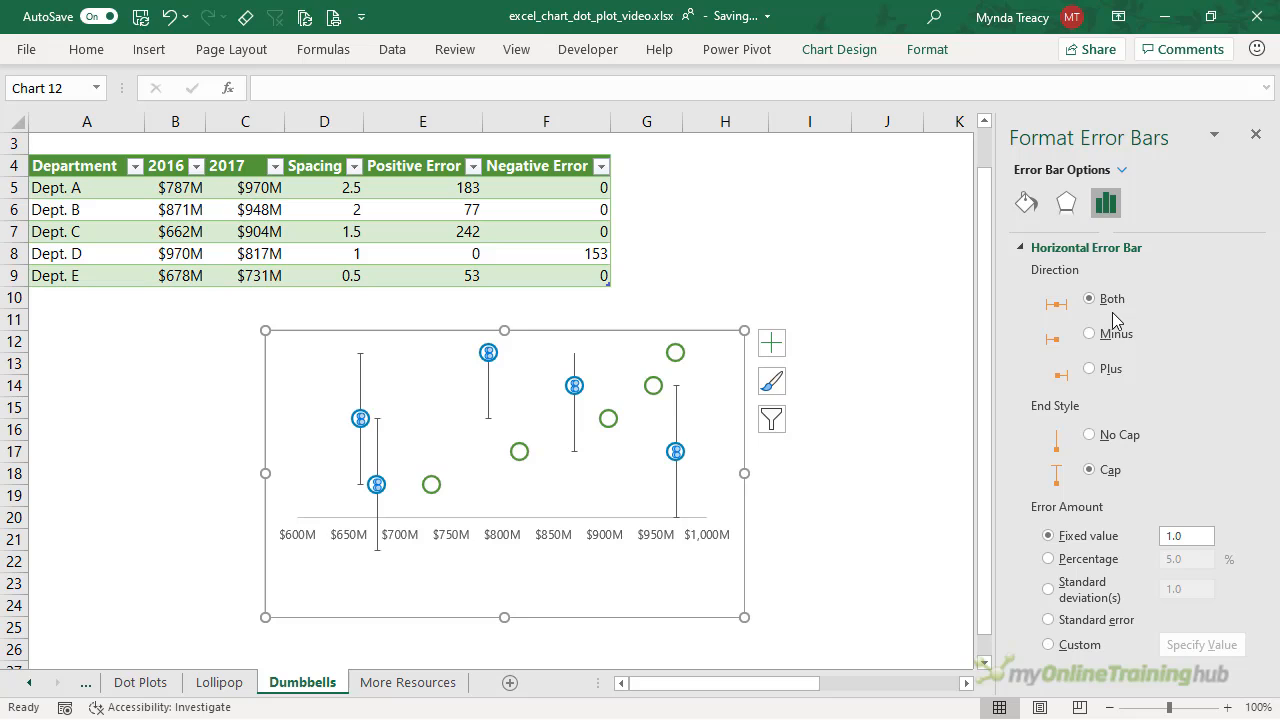
{"action": "left_click", "coordinate": [1089, 435]}
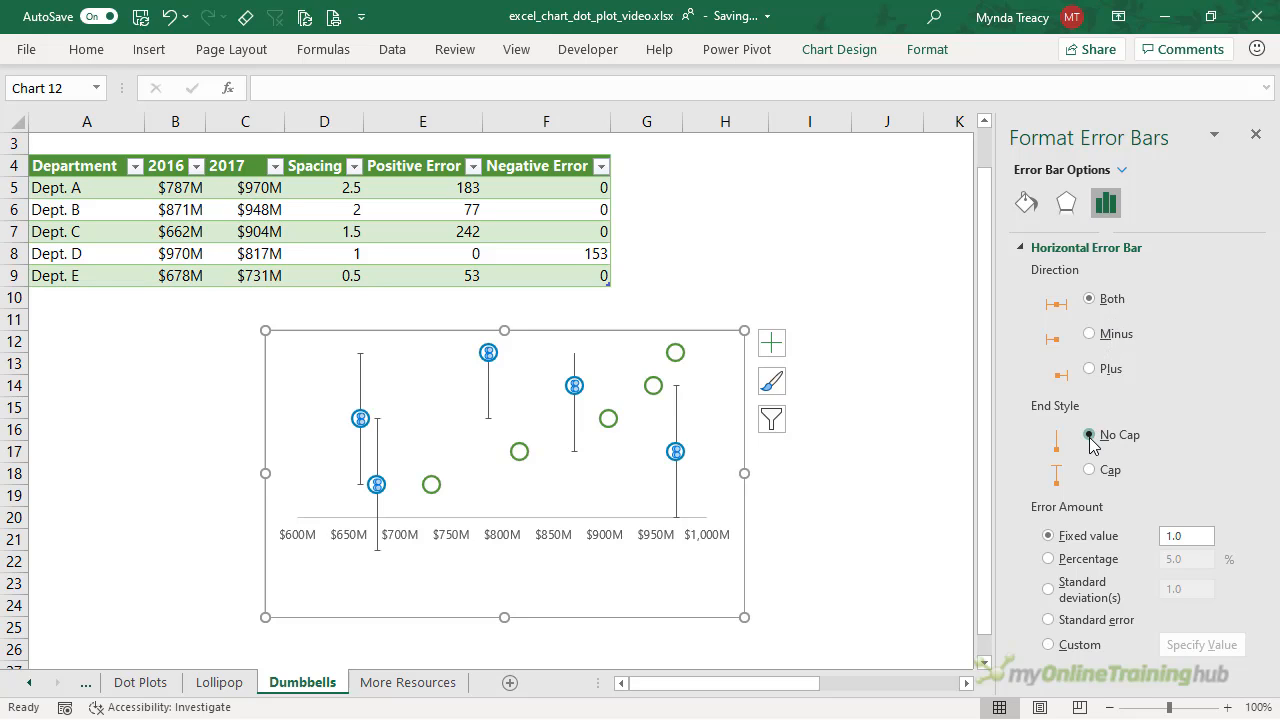
- Use custom error values E5:E9 positive and F5:F9 negative, then delete the vertical error bars
{"action": "left_click", "coordinate": [1049, 646]}
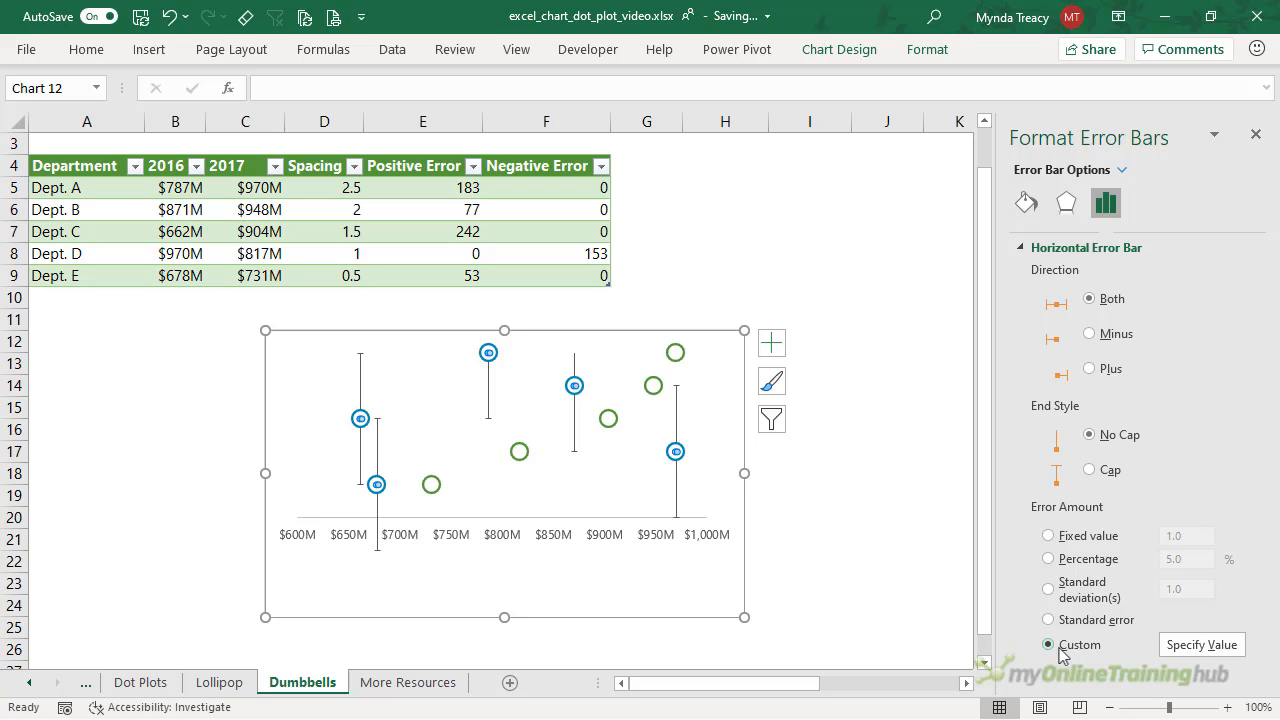
{"action": "left_click", "coordinate": [1203, 645]}
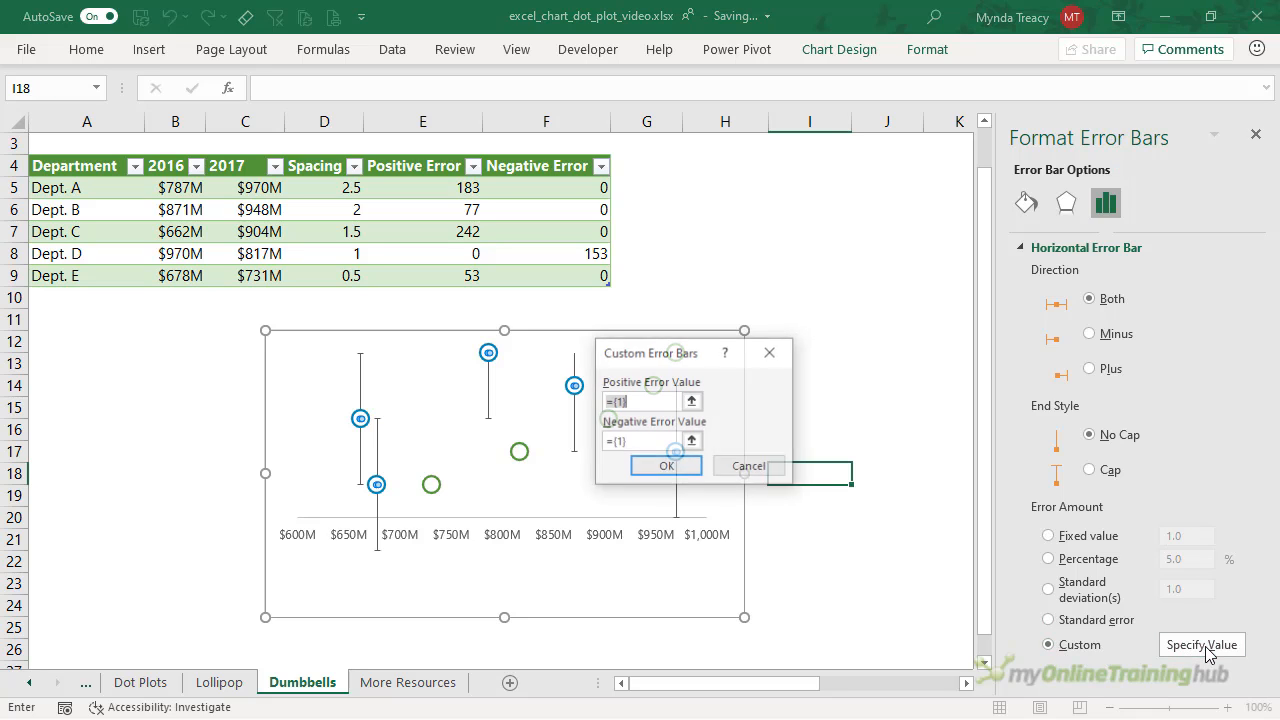
{"action": "left_click_drag", "start_coordinate": [420, 192], "coordinate": [476, 290]}
{"action": "left_click_drag", "start_coordinate": [635, 441], "coordinate": [568, 451]}
{"action": "key", "text": "Delete"}
{"action": "left_click", "coordinate": [519, 192]}
{"action": "left_click_drag", "start_coordinate": [519, 192], "coordinate": [519, 277]}
{"action": "left_click", "coordinate": [667, 467]}
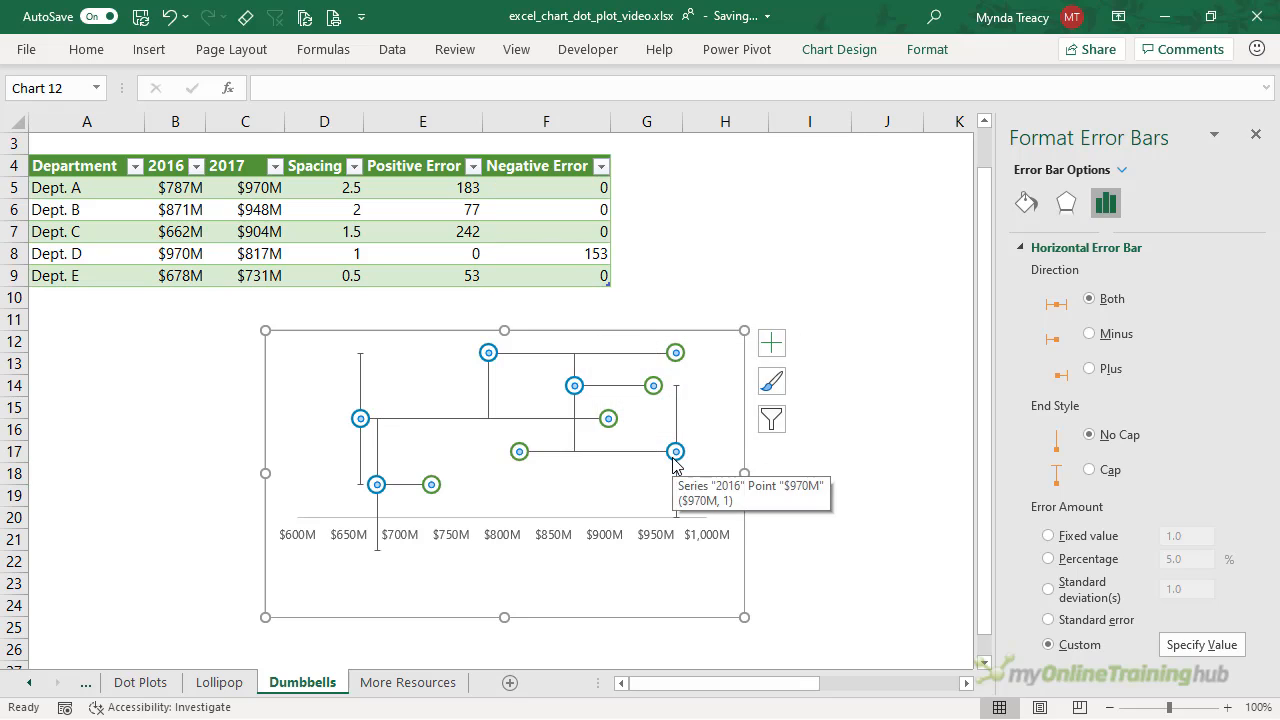
{"action": "left_click", "coordinate": [361, 384]}
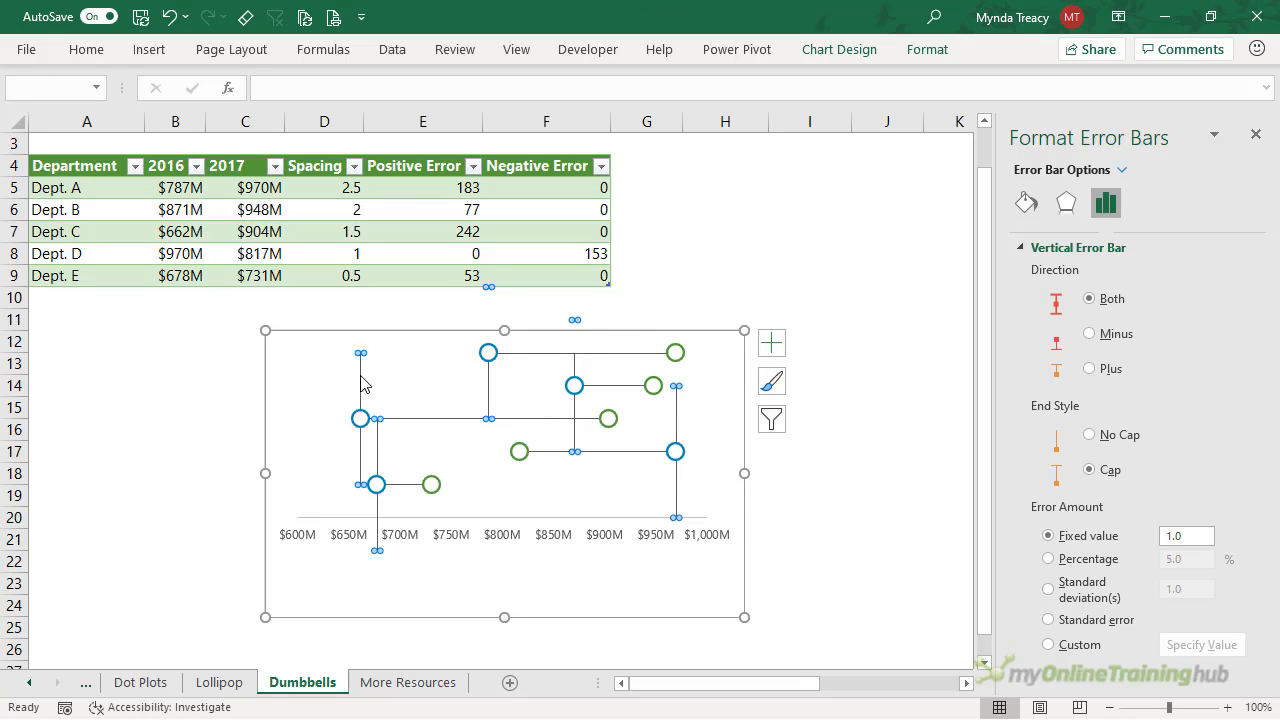
{"action": "key", "text": "Delete"}
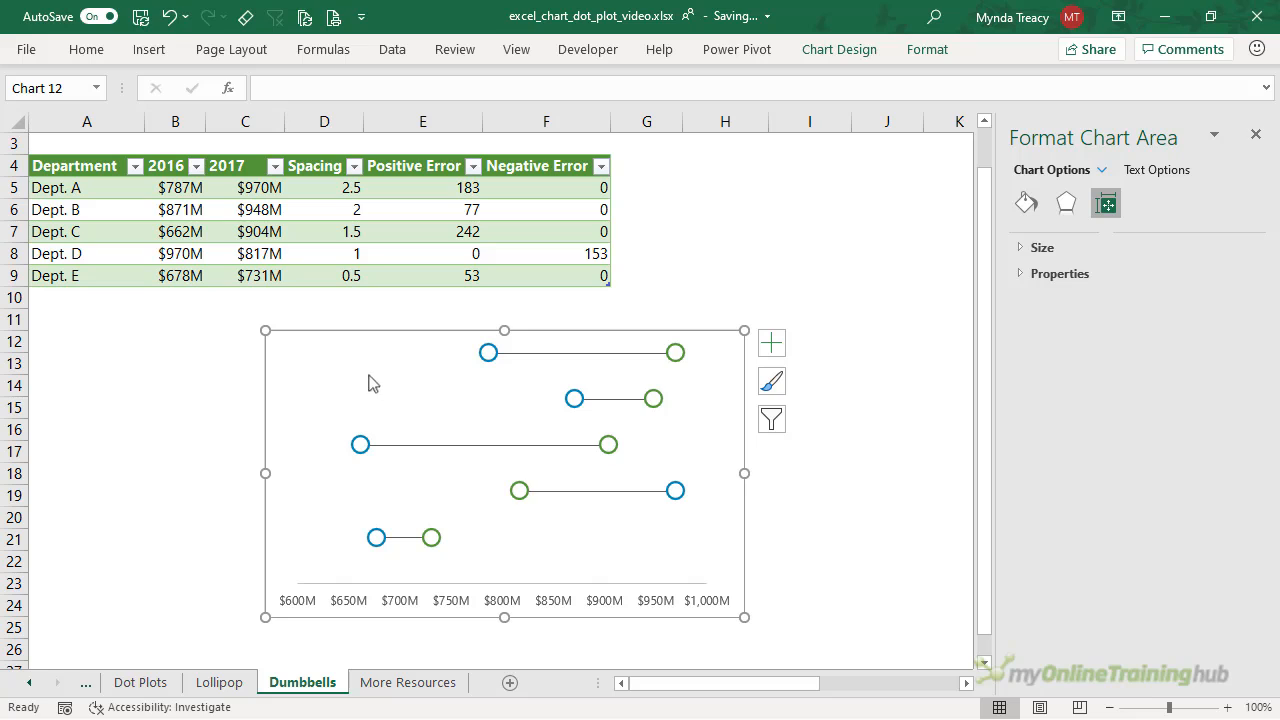
- Add data labels showing the X value instead of Y value, positioned right
{"action": "left_click", "coordinate": [771, 343]}
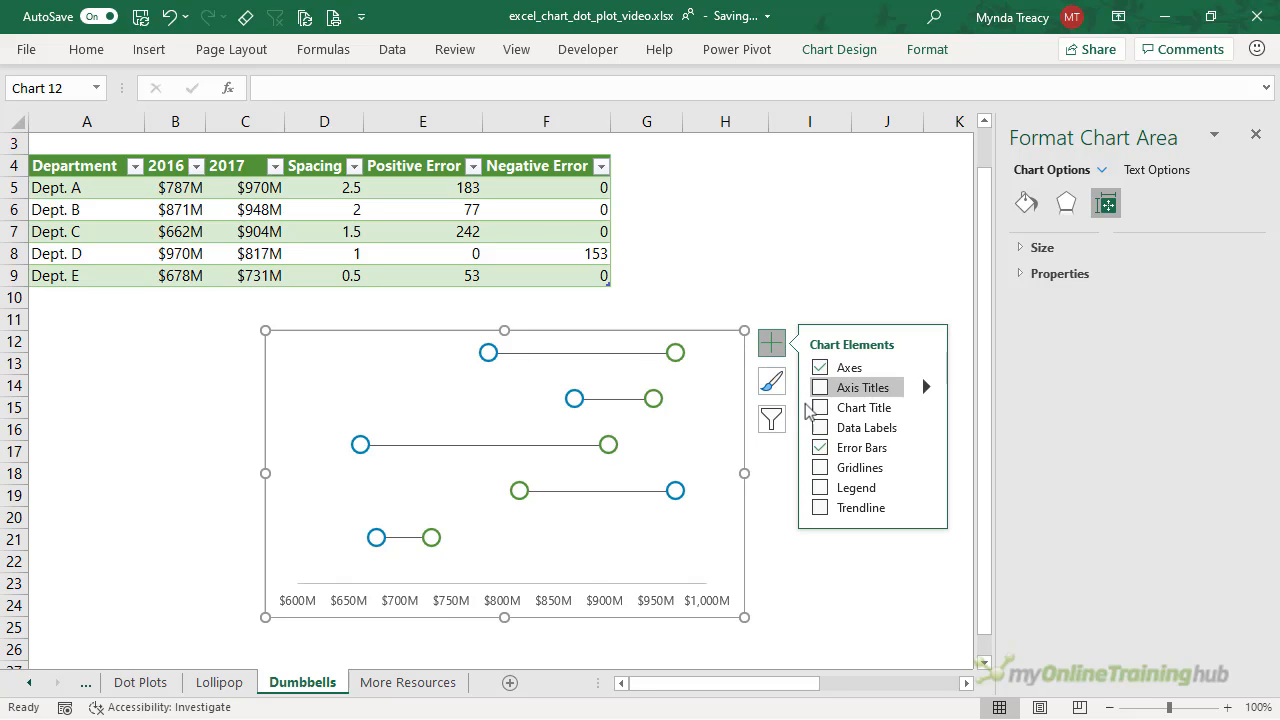
{"action": "left_click", "coordinate": [820, 429]}
{"action": "left_click", "coordinate": [926, 427]}
{"action": "left_click", "coordinate": [999, 577]}
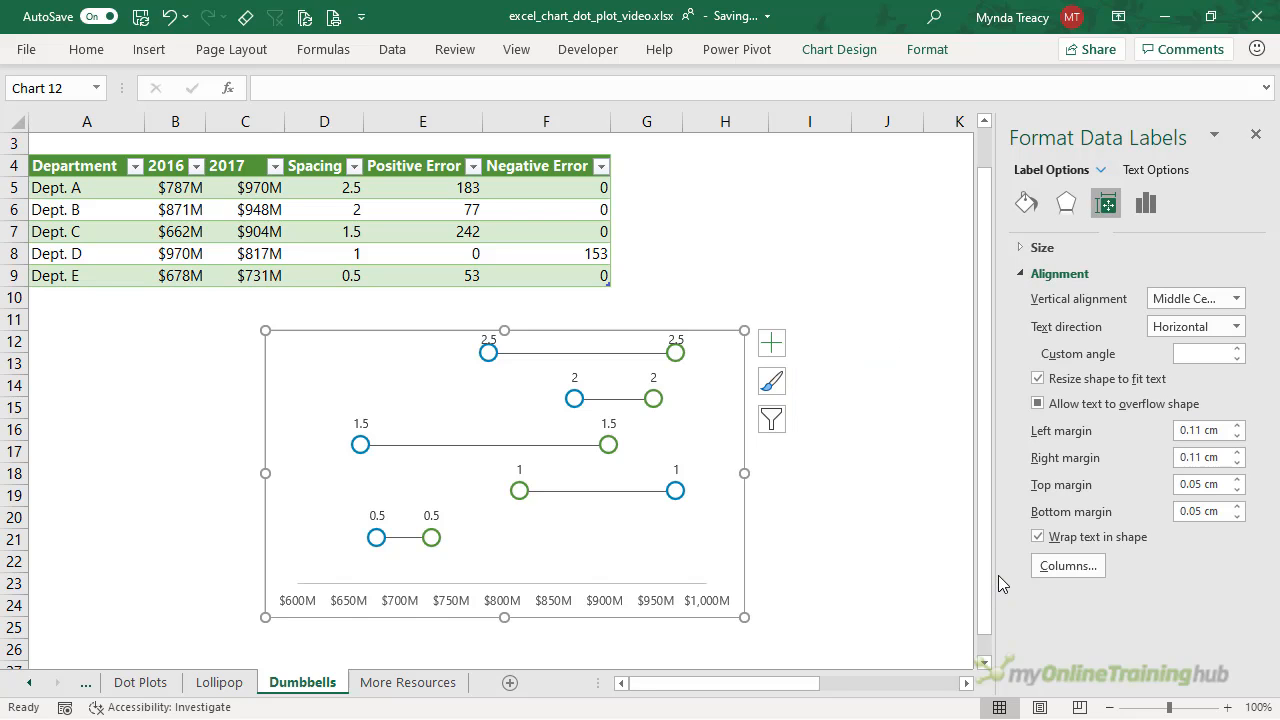
{"action": "left_click", "coordinate": [1155, 200]}
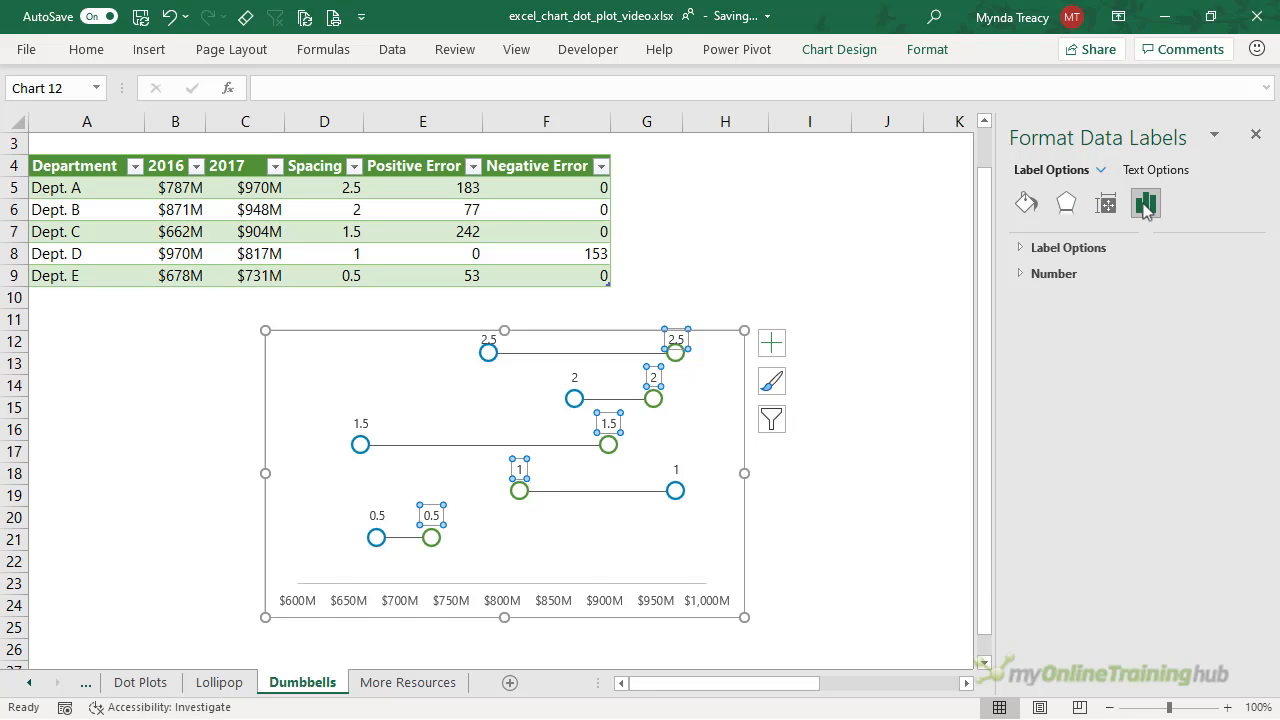
{"action": "left_click", "coordinate": [1091, 245]}
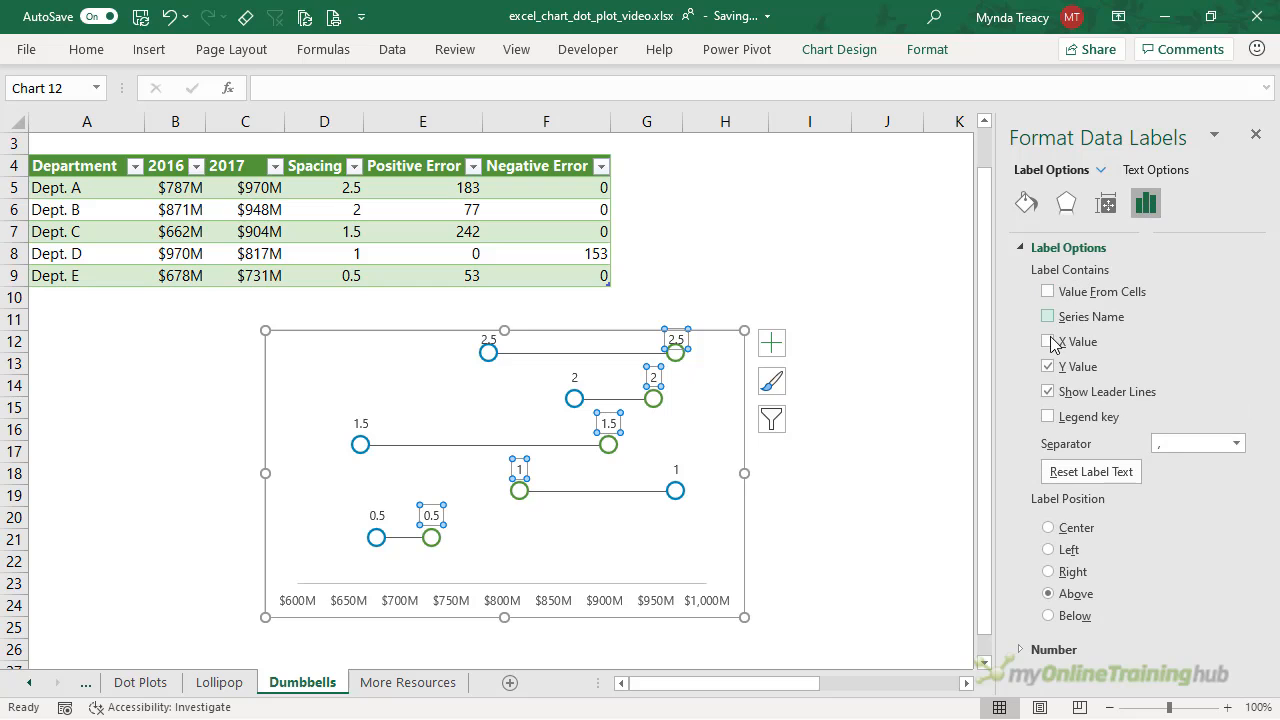
{"action": "left_click", "coordinate": [1047, 341]}
{"action": "left_click", "coordinate": [1048, 367]}
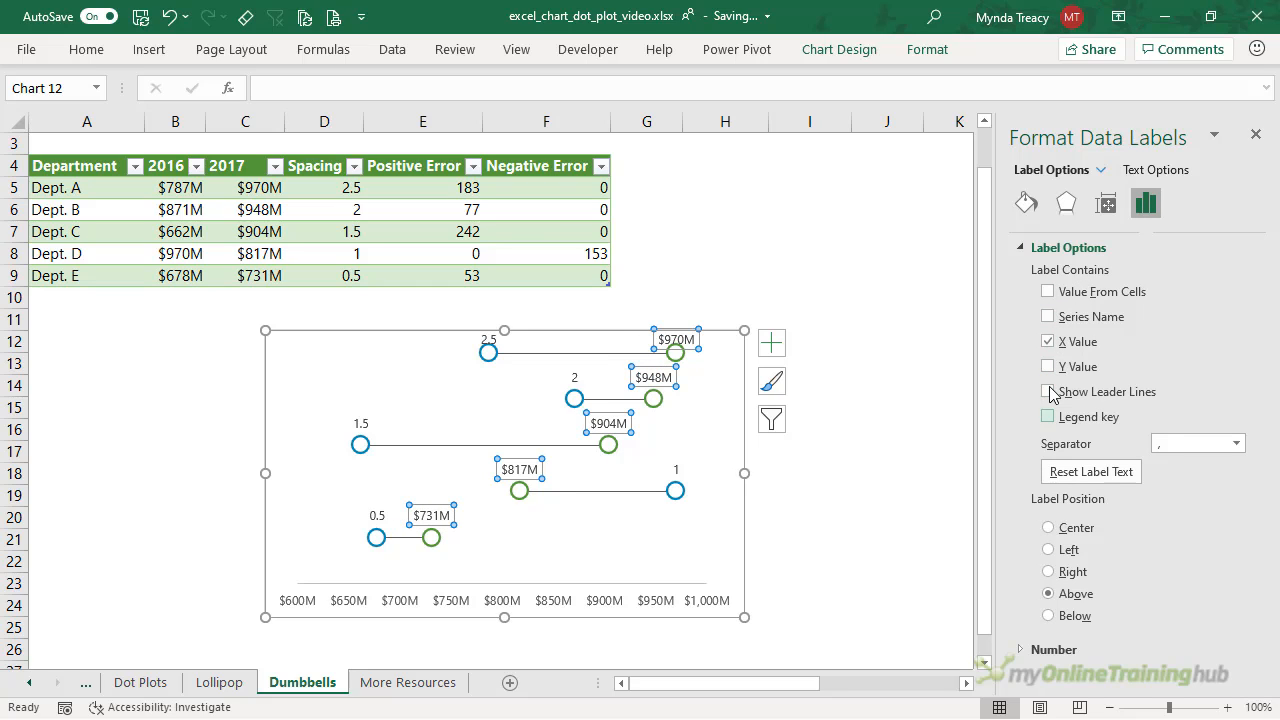
{"action": "left_click", "coordinate": [1049, 571]}
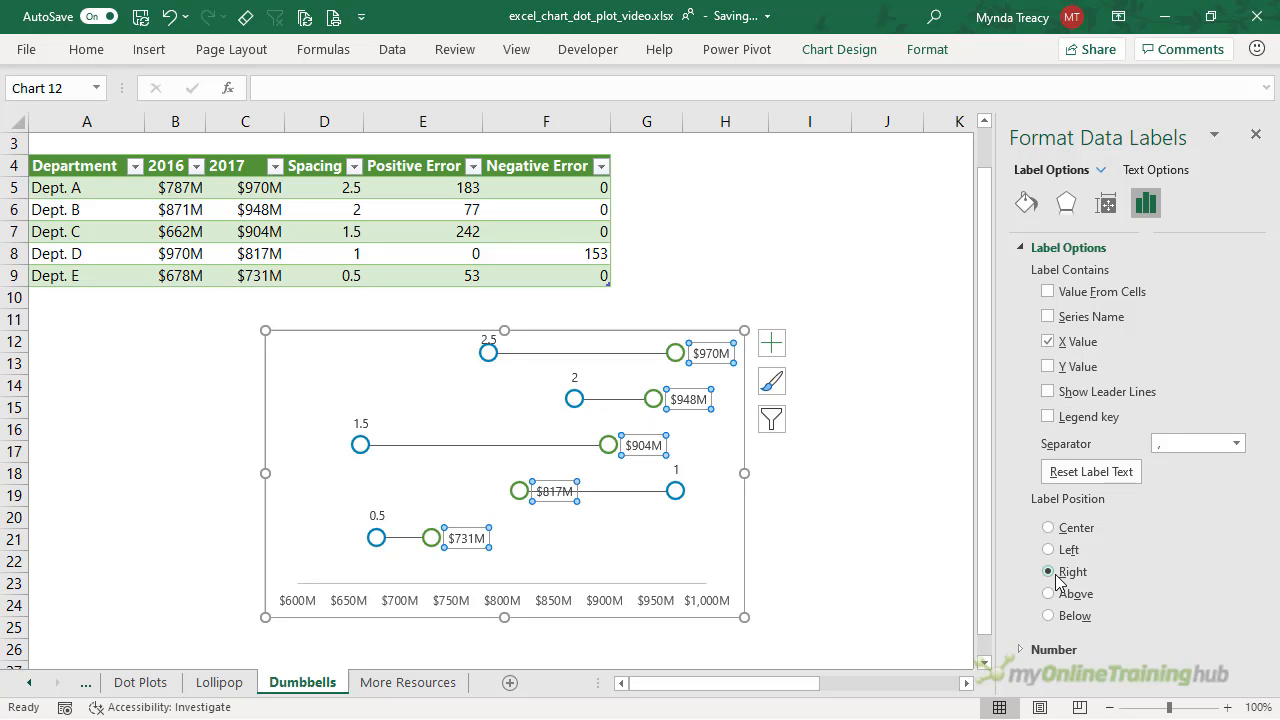
- Add department names from A5:A9 to the labels and widen the chart for them
{"action": "left_click", "coordinate": [1048, 291]}
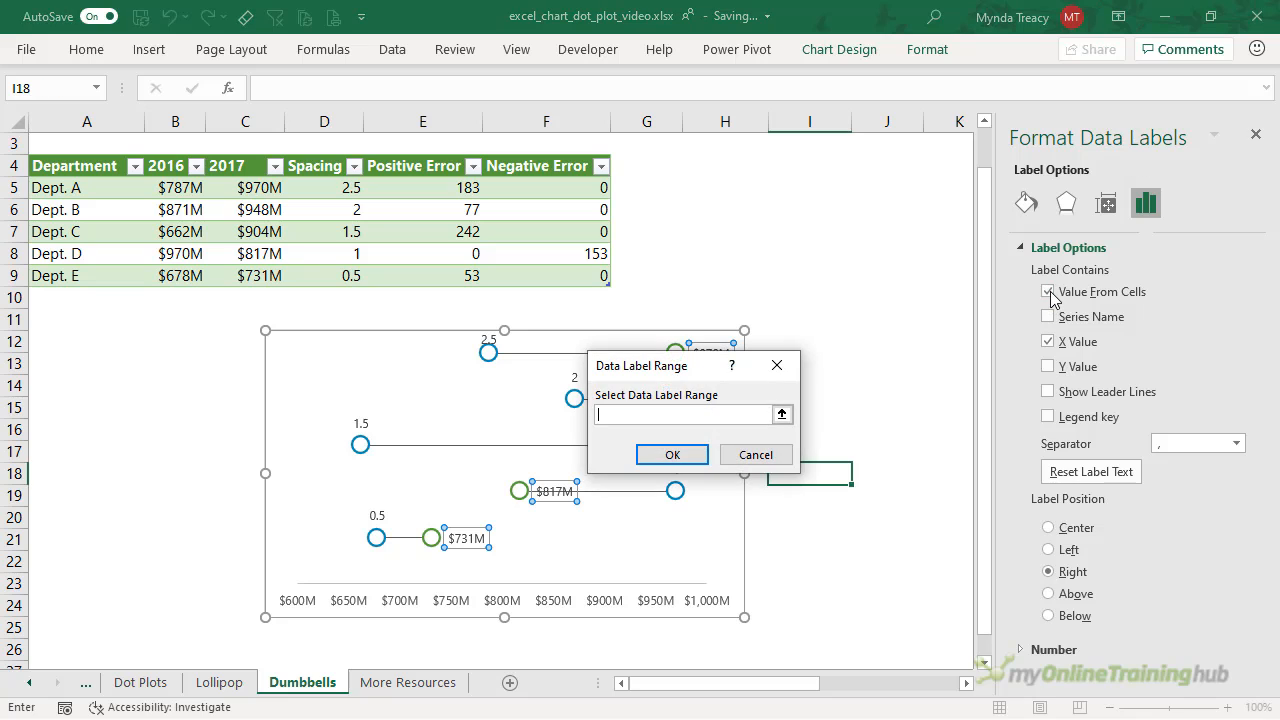
{"action": "left_click_drag", "start_coordinate": [57, 186], "coordinate": [62, 278]}
{"action": "left_click", "coordinate": [671, 456]}
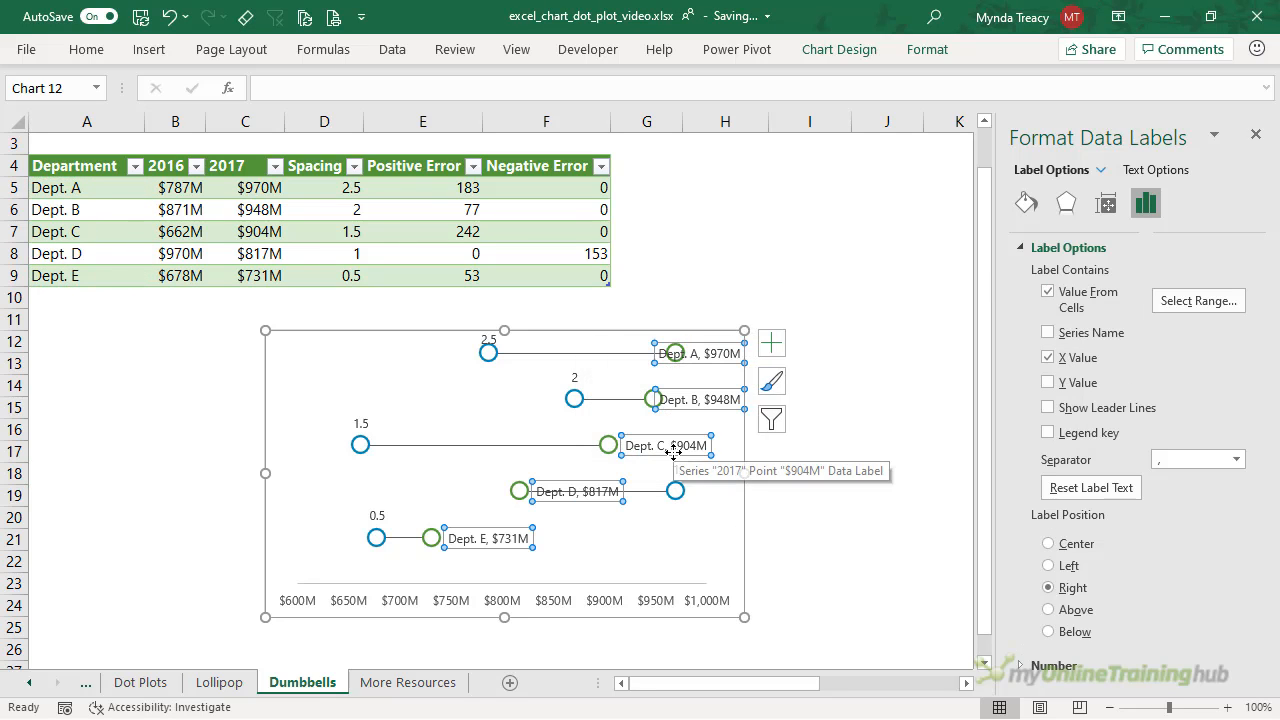
{"action": "mouse_move", "coordinate": [744, 474]}
{"action": "left_mouse_down"}
{"action": "mouse_move", "coordinate": [801, 486]}
{"action": "mouse_move", "coordinate": [737, 471]}
{"action": "left_mouse_up"}
{"action": "left_click", "coordinate": [758, 473]}
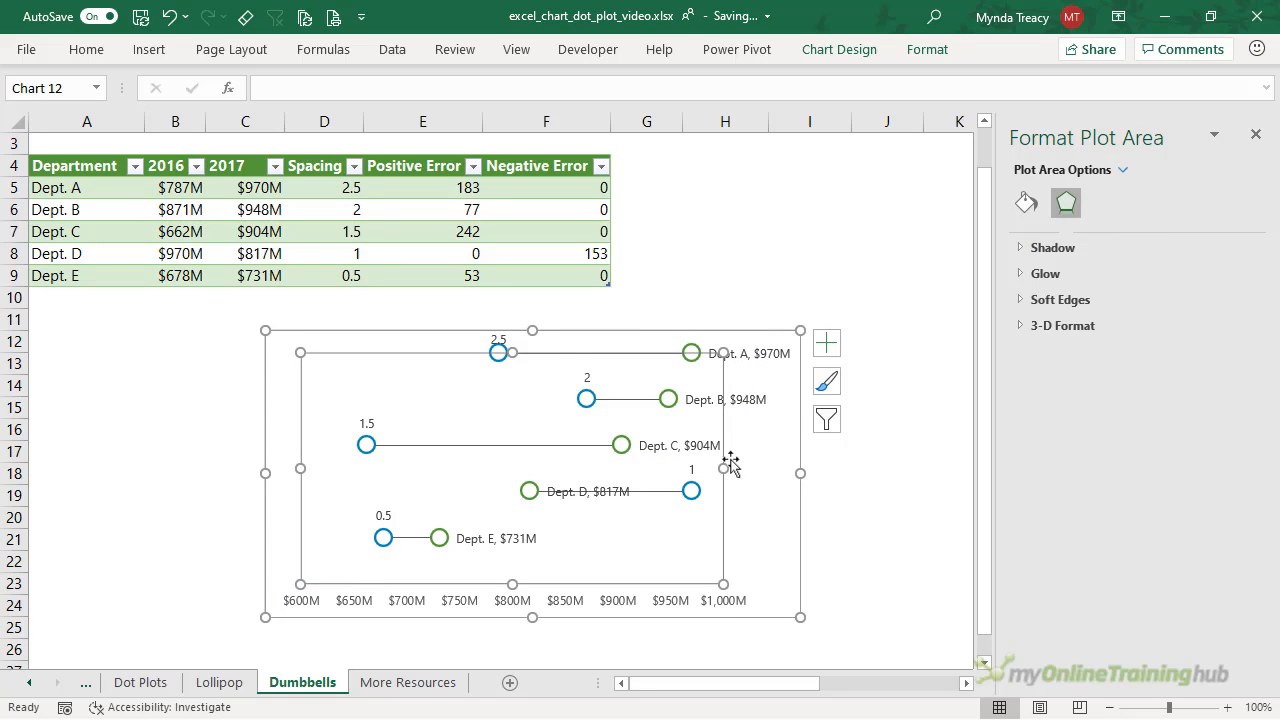
{"action": "left_click", "coordinate": [586, 376]}
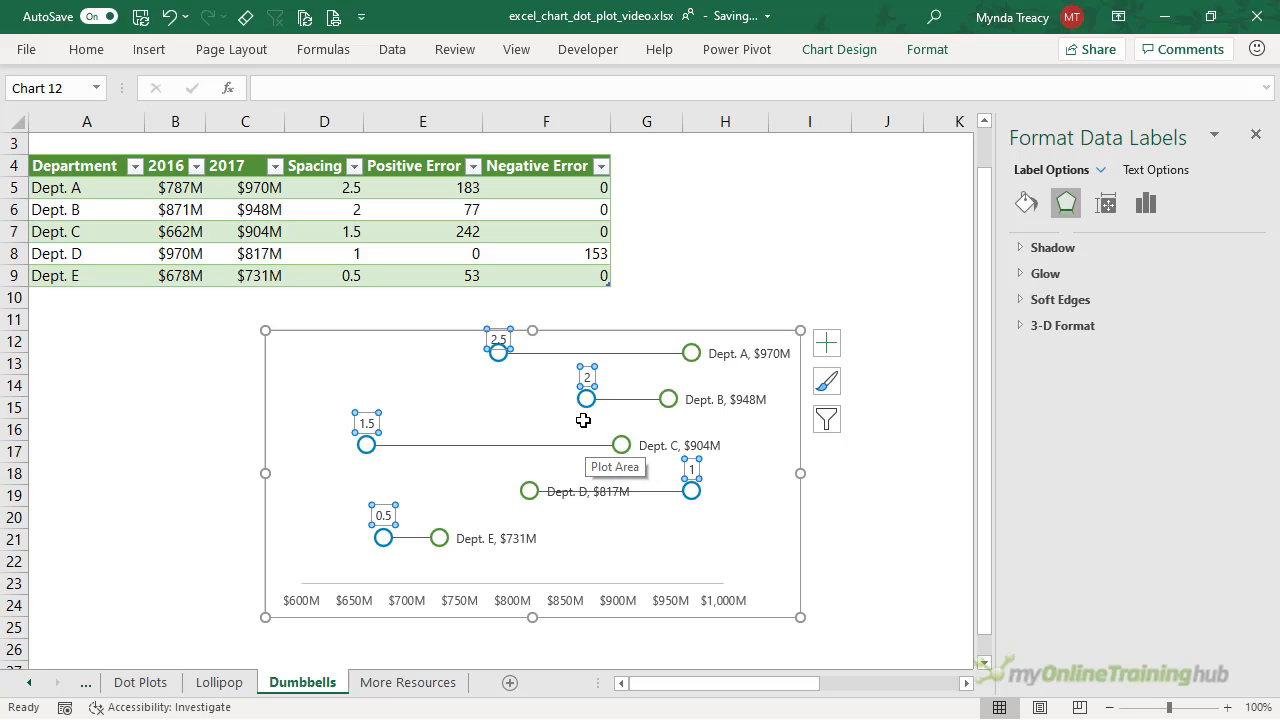
- Make the 2016 labels show X values, without Y values or leader lines, positioned left
{"action": "left_click", "coordinate": [1146, 203]}
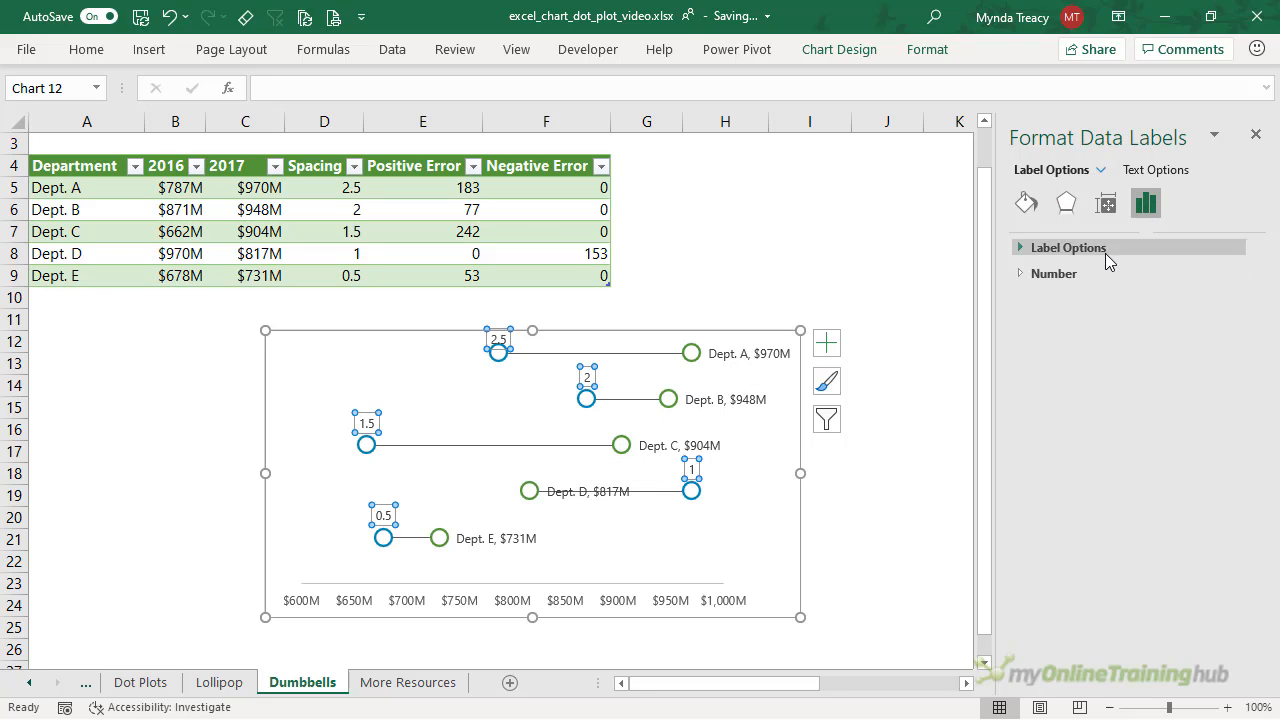
{"action": "left_click", "coordinate": [1100, 250]}
{"action": "left_click", "coordinate": [1046, 343]}
{"action": "left_click", "coordinate": [1046, 367]}
{"action": "left_click", "coordinate": [1048, 392]}
{"action": "left_click", "coordinate": [1048, 549]}
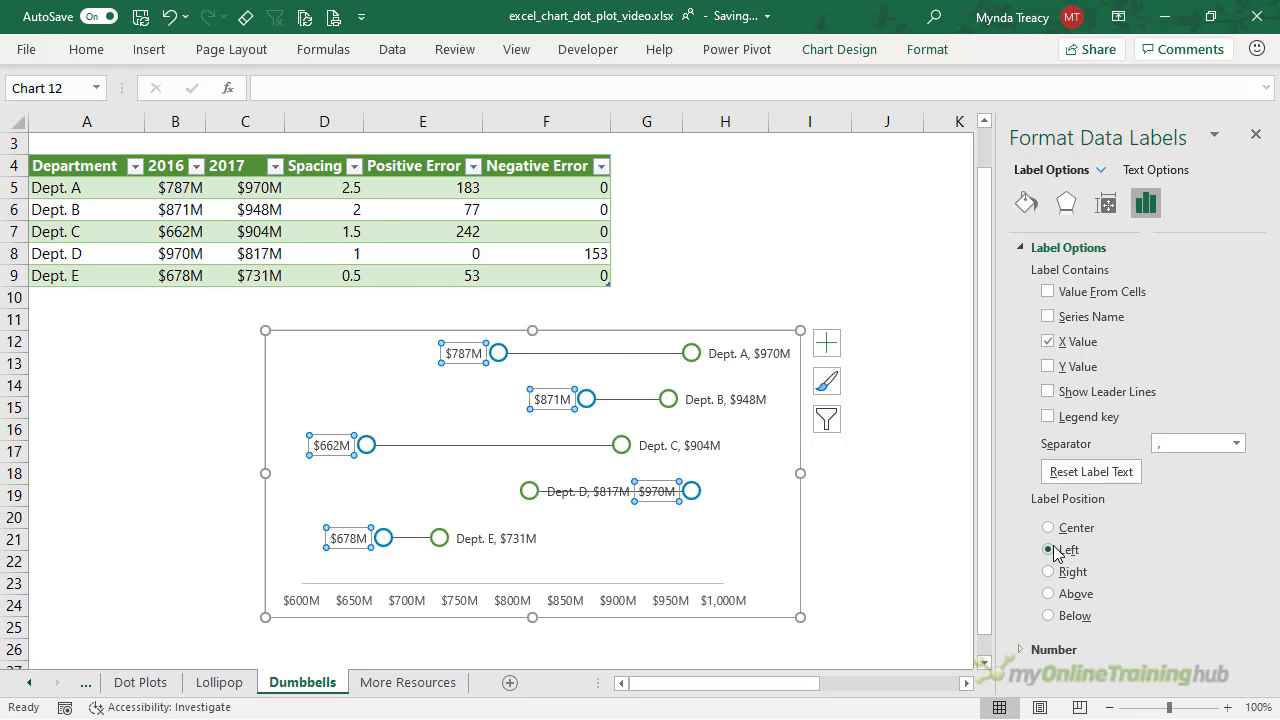
{"action": "left_click", "coordinate": [834, 488]}
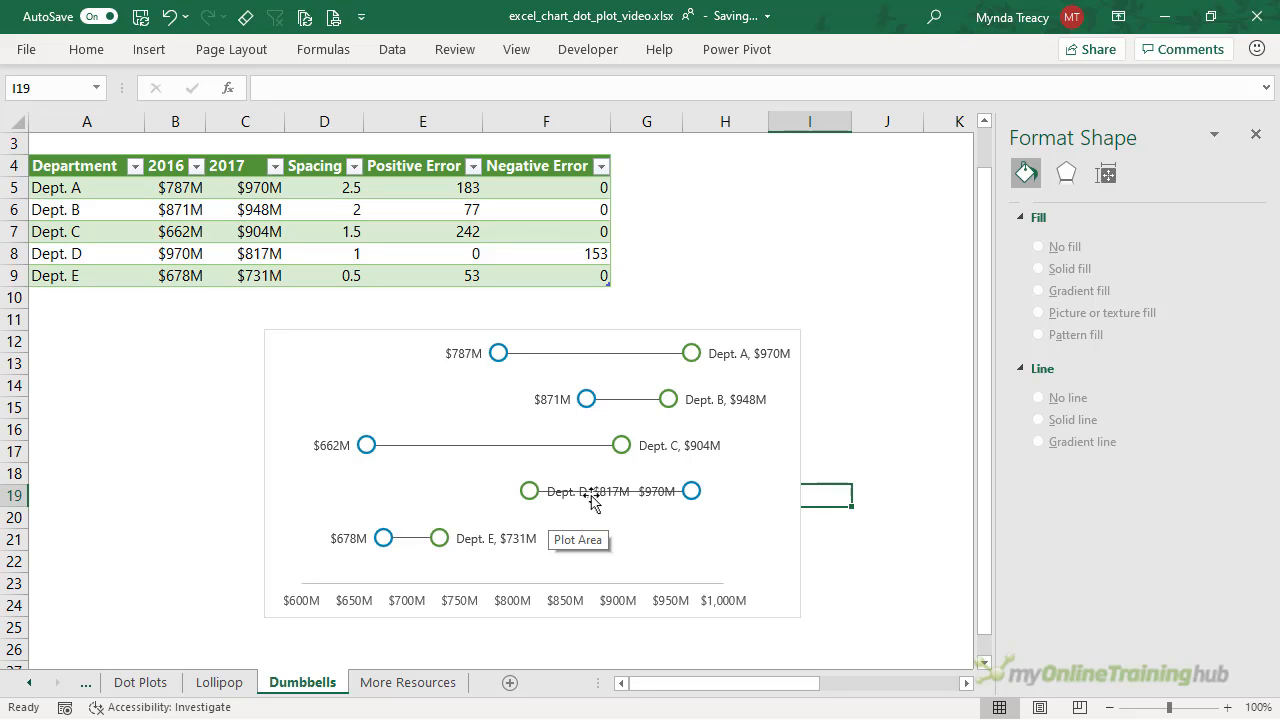
- Move the $970M label to the right and the Dept. D label to the left
{"action": "left_click", "coordinate": [655, 493]}
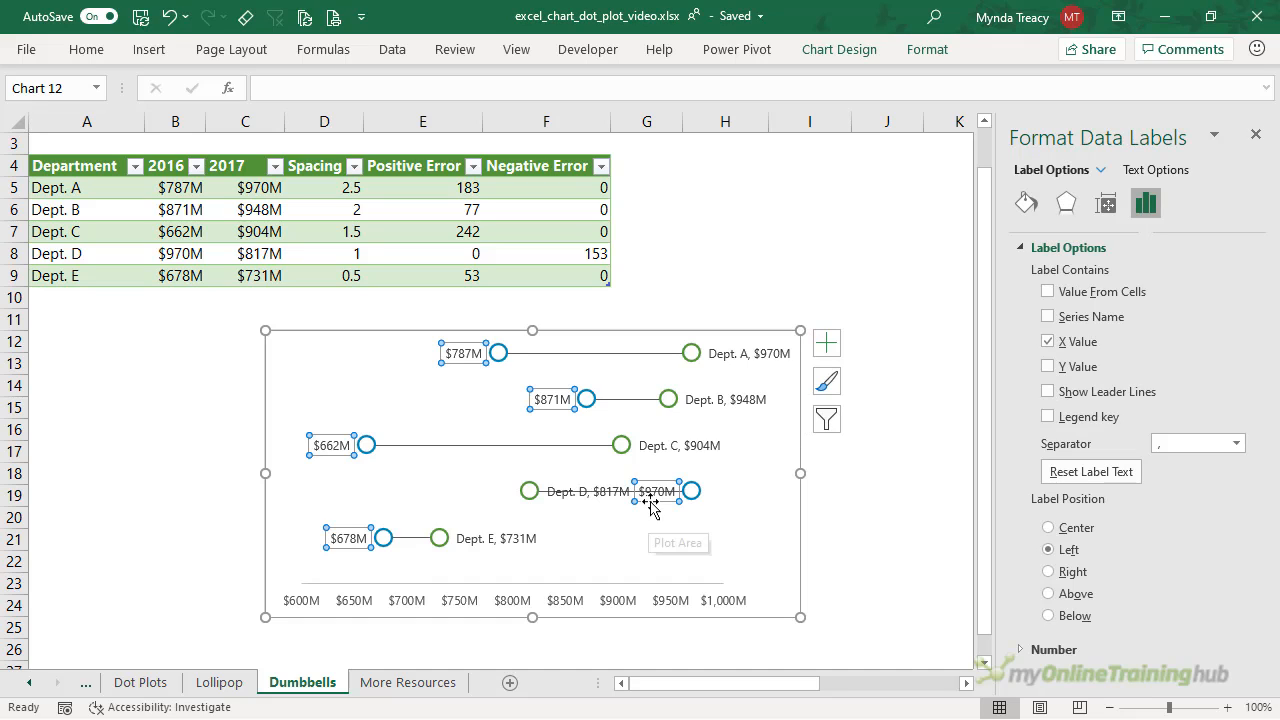
{"action": "left_click", "coordinate": [650, 503]}
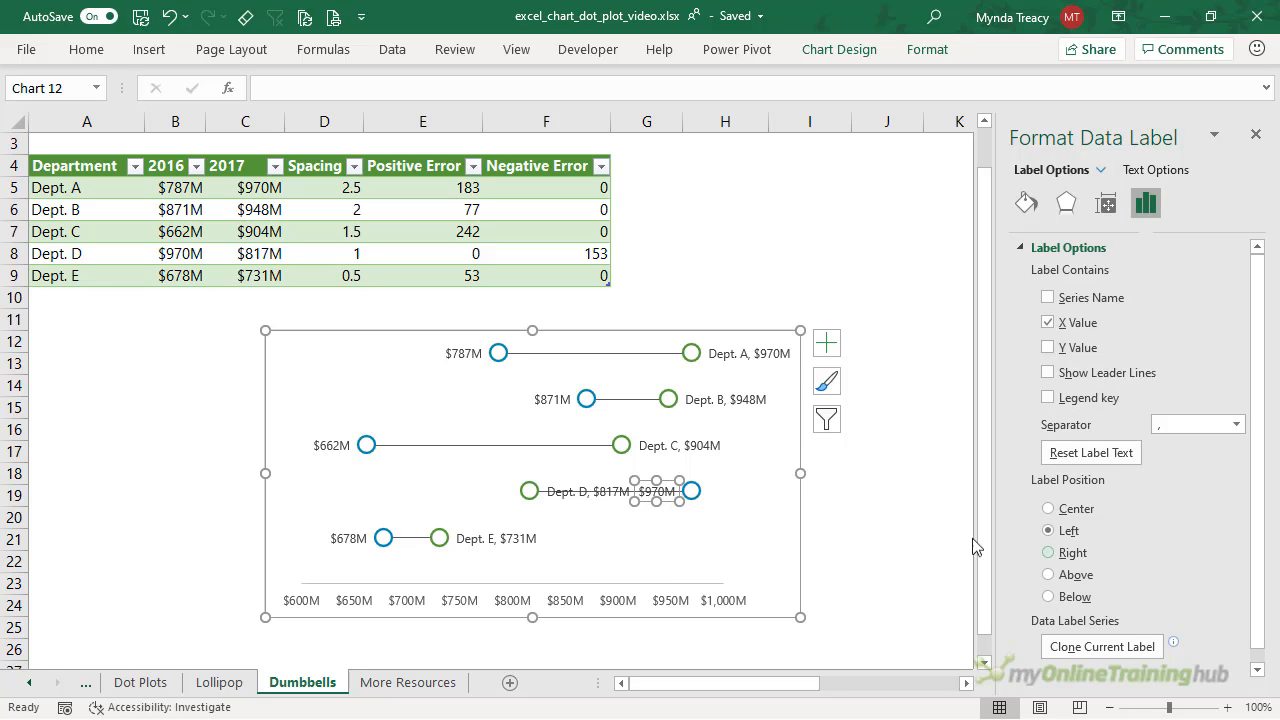
{"action": "left_click", "coordinate": [1049, 553]}
{"action": "left_click", "coordinate": [562, 494]}
{"action": "left_click", "coordinate": [562, 494]}
{"action": "left_click", "coordinate": [1048, 565]}
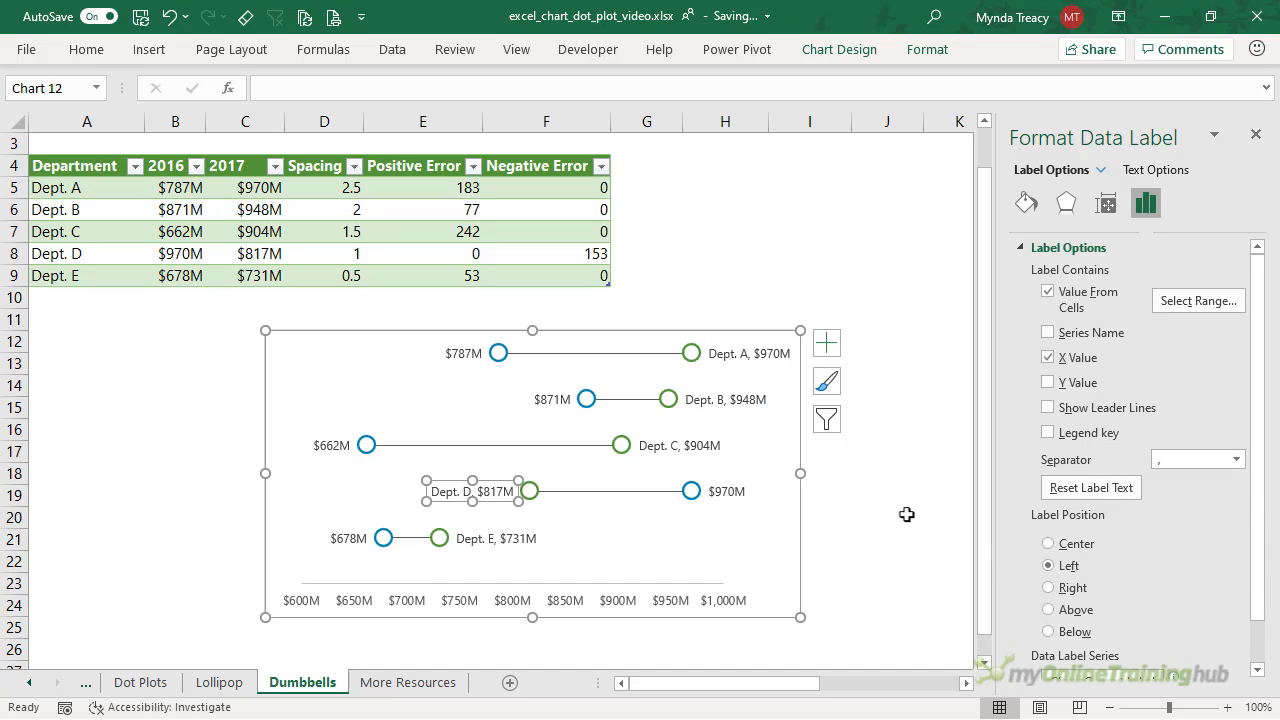
{"action": "left_click", "coordinate": [875, 500]}
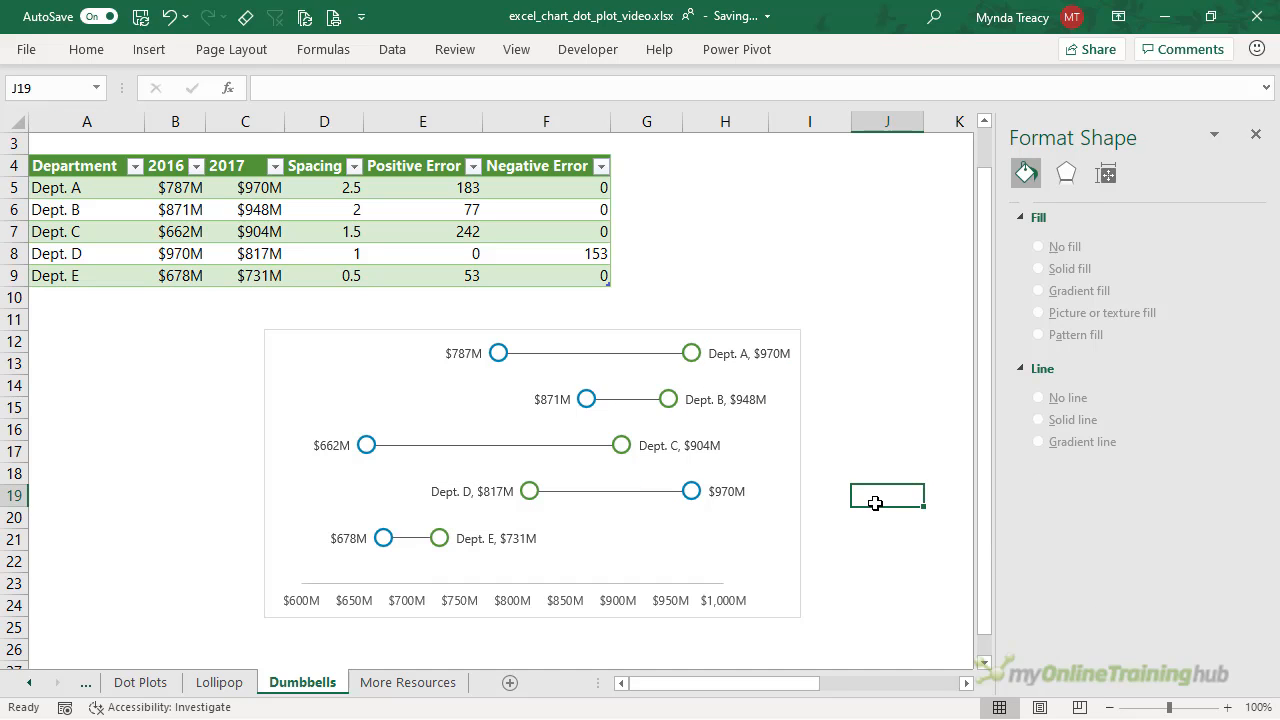